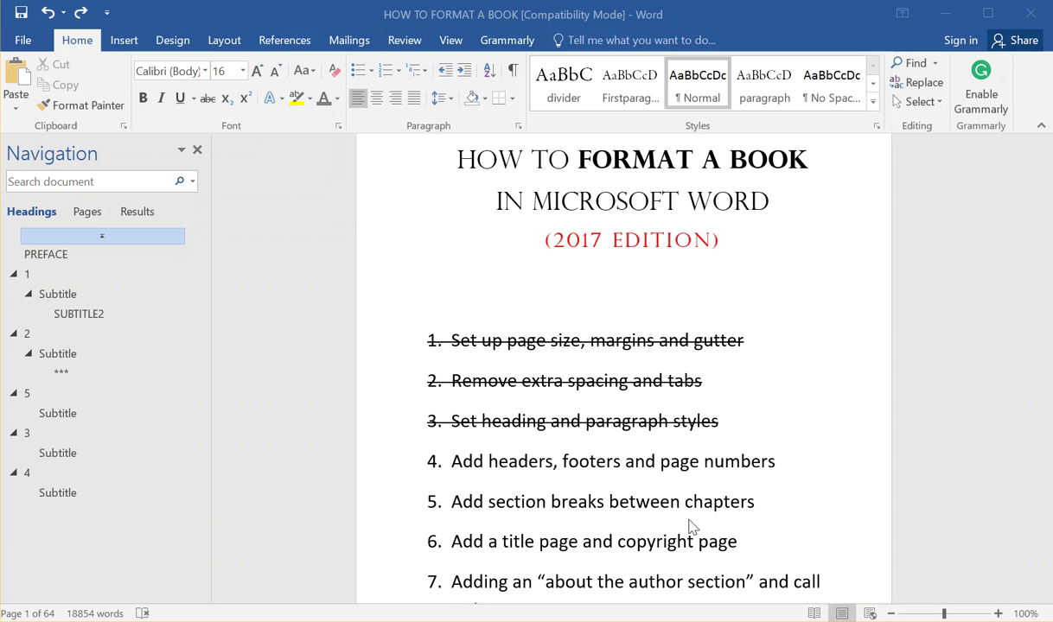
Go to the chapter 1 heading and check its paragraph indents and spacing settings.
left_click(48, 280)
scroll(527, 343, "up", 3)
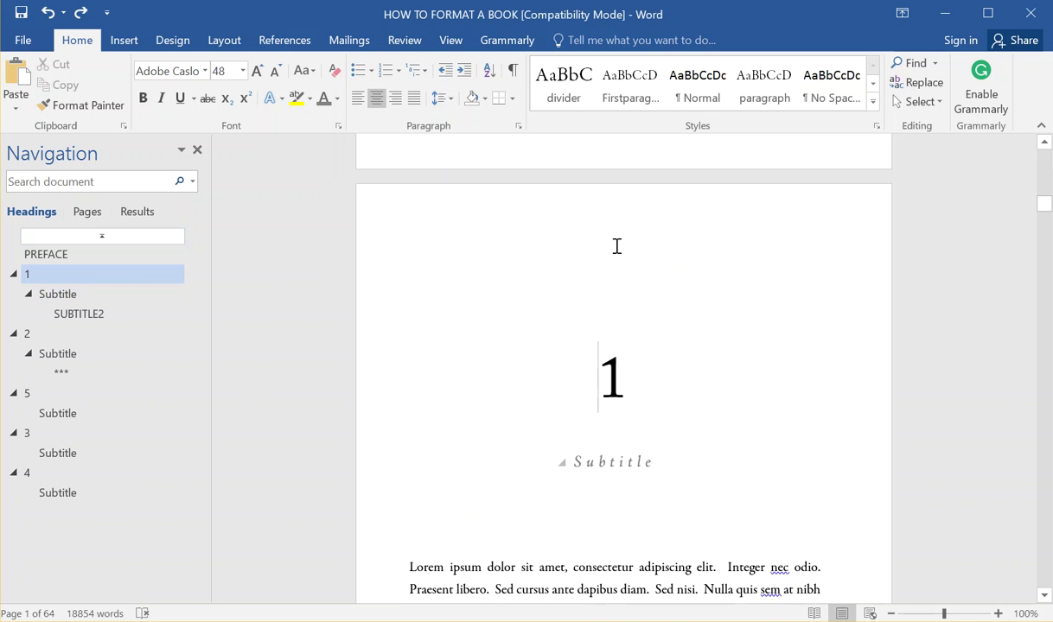
left_click(594, 406)
left_click_drag(639, 390, 569, 389)
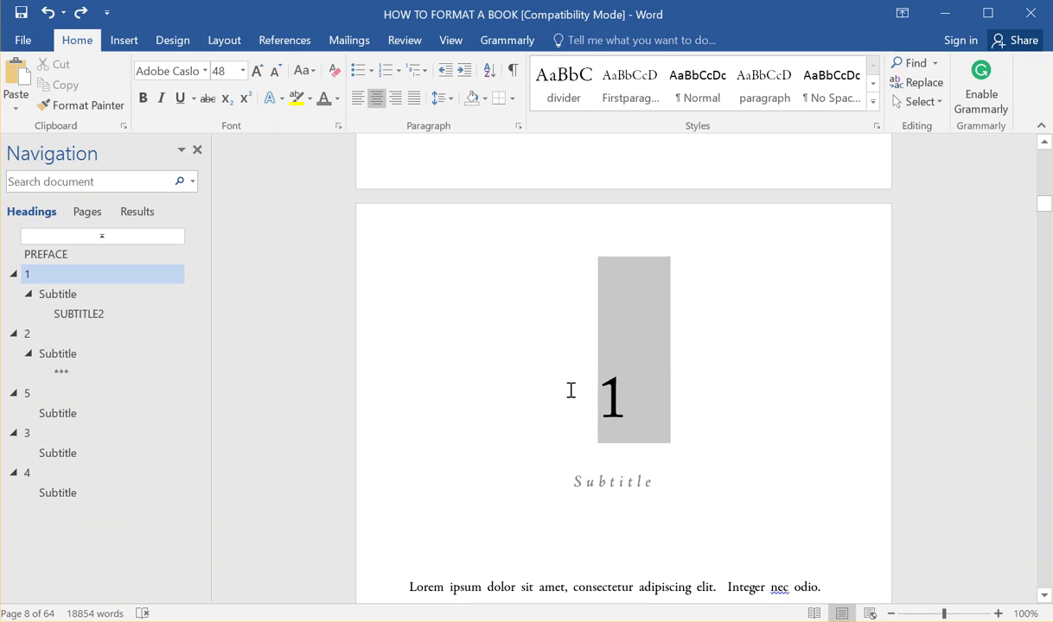
left_click(644, 421)
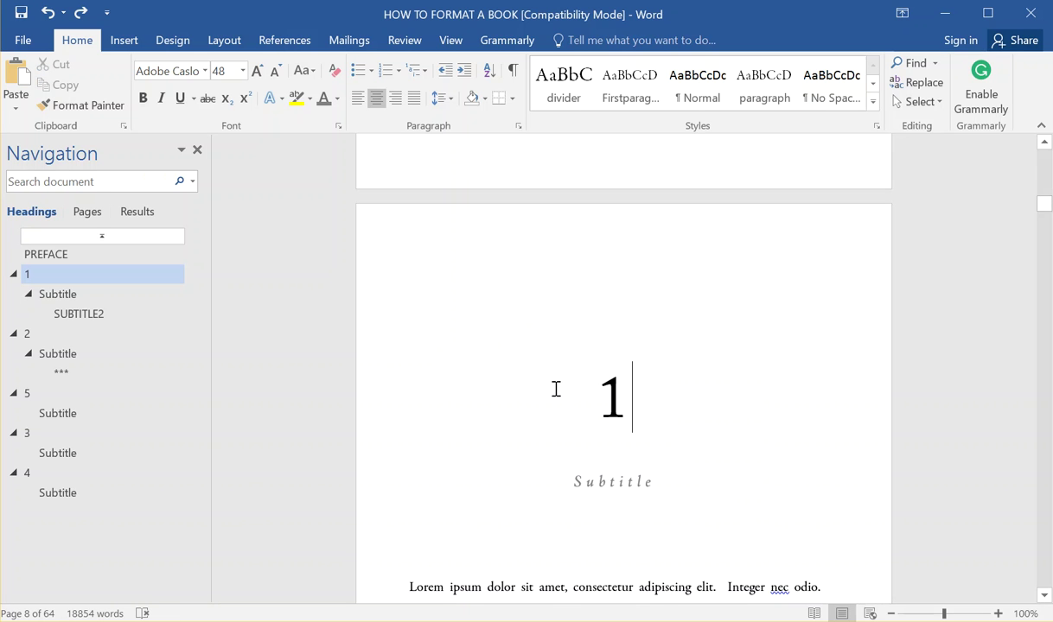
left_click(455, 101)
left_click(519, 239)
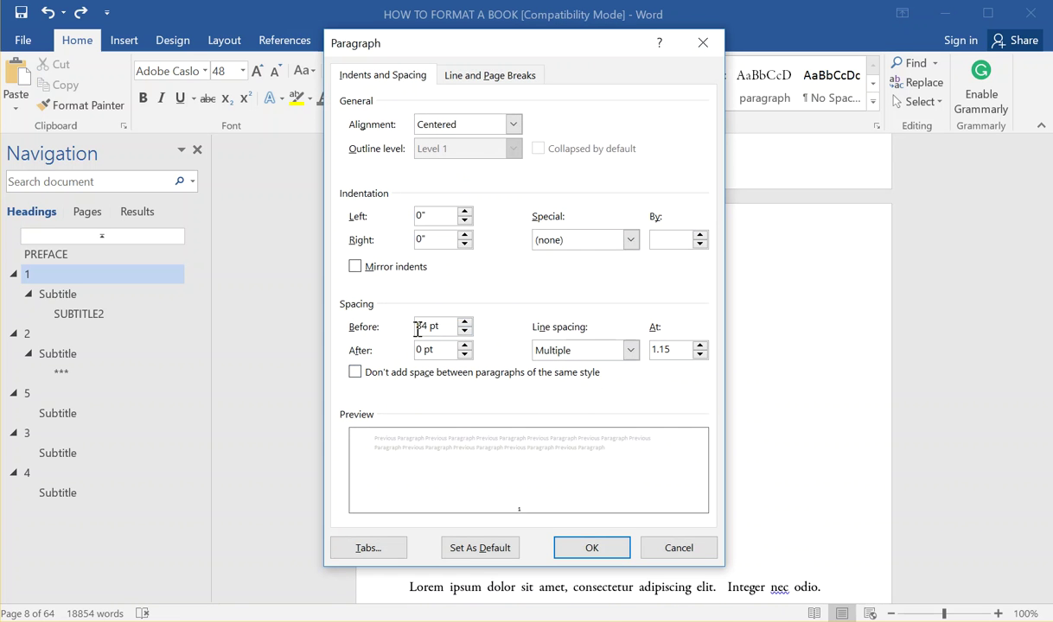
left_click(585, 553)
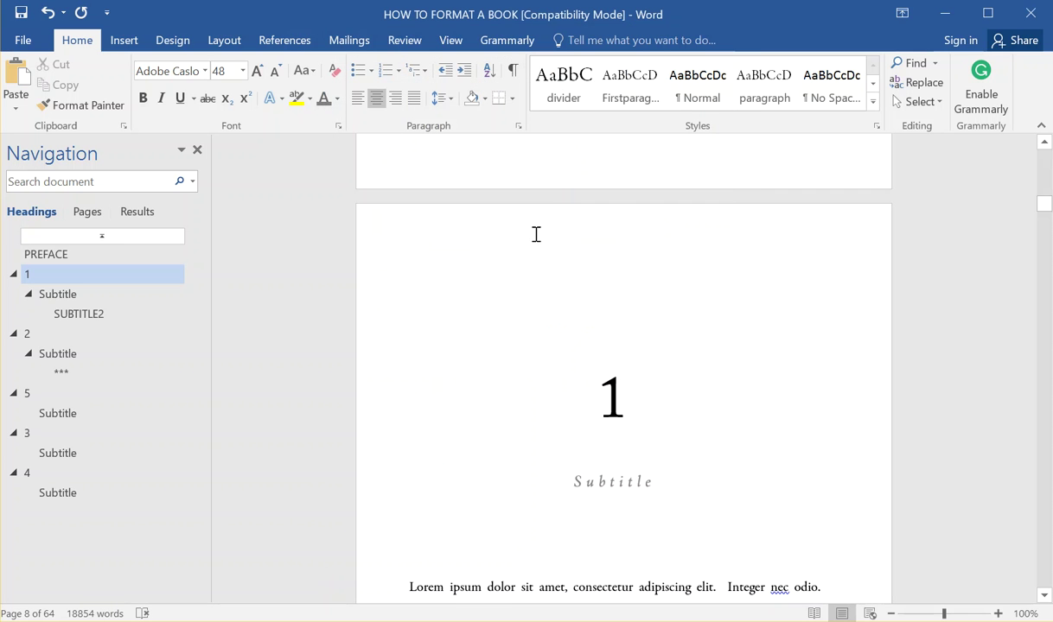
Look over the end of the preface and the opening page of chapter 1.
scroll(616, 335, "up", 5)
scroll(616, 334, "up", 3)
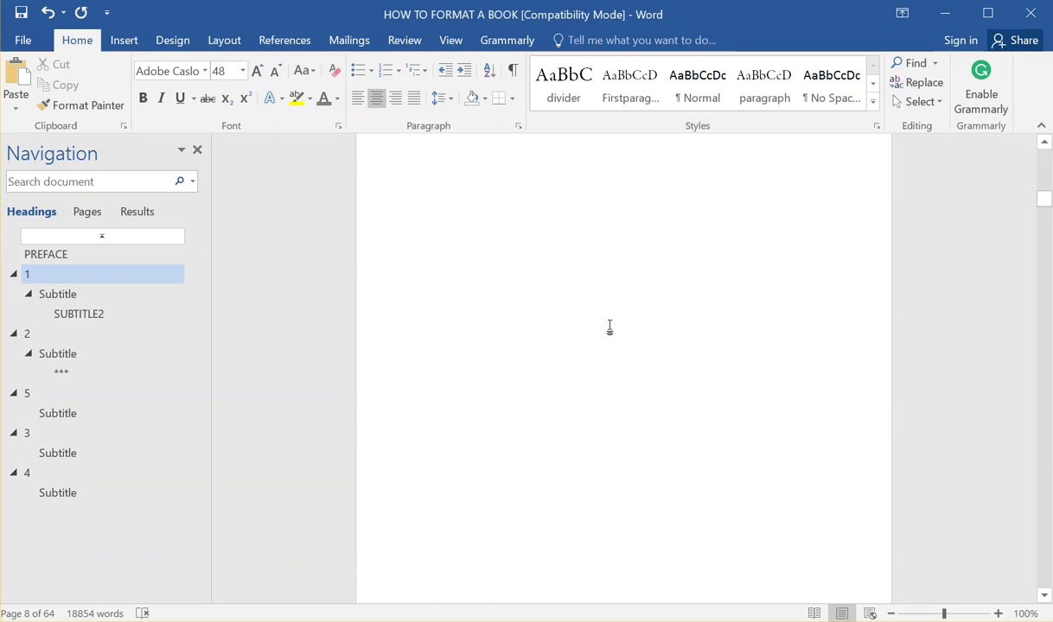
scroll(609, 330, "up", 5)
scroll(583, 372, "down", 20)
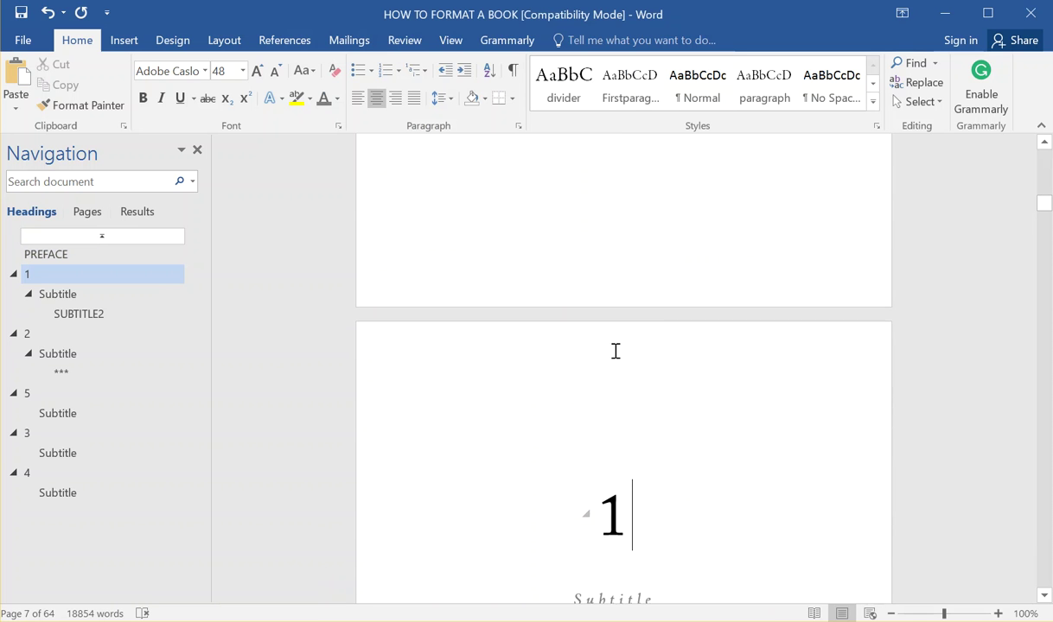
scroll(609, 251, "up", 1)
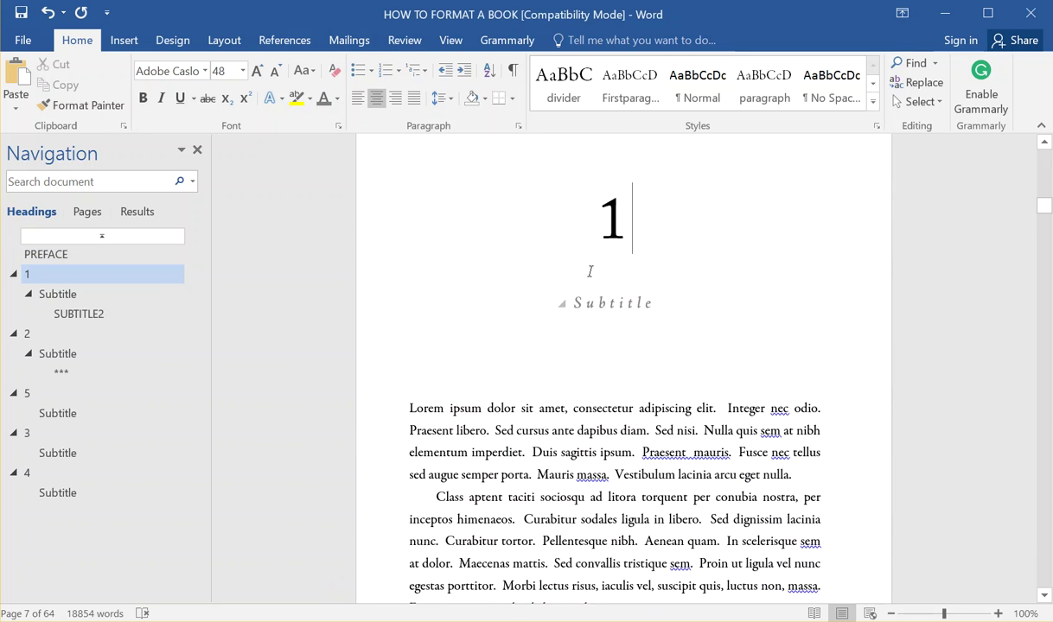
scroll(764, 355, "up", 15)
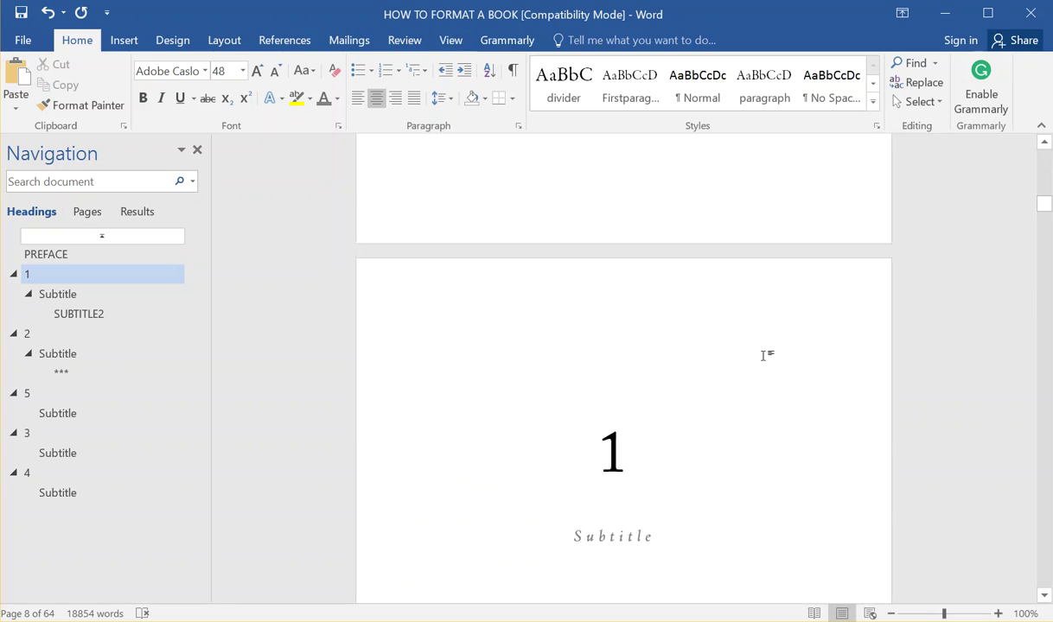
scroll(806, 304, "down", 15)
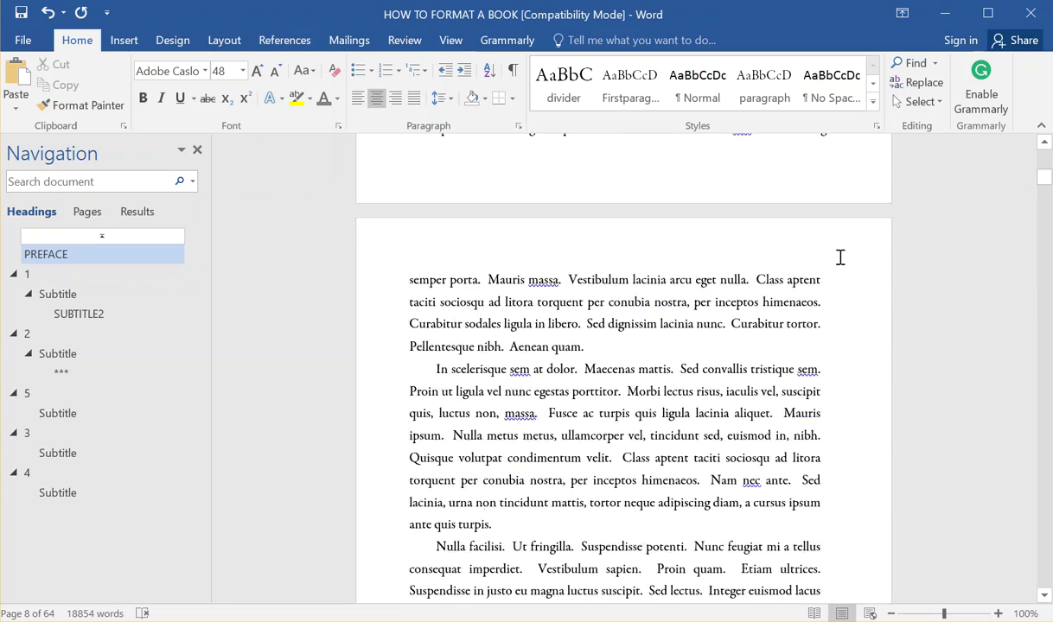
Return to the checklist on the first page and review the items on section breaks and on headers, footers and page numbers.
scroll(800, 280, "up", 10)
scroll(566, 353, "down", 4)
scroll(569, 349, "up", 5)
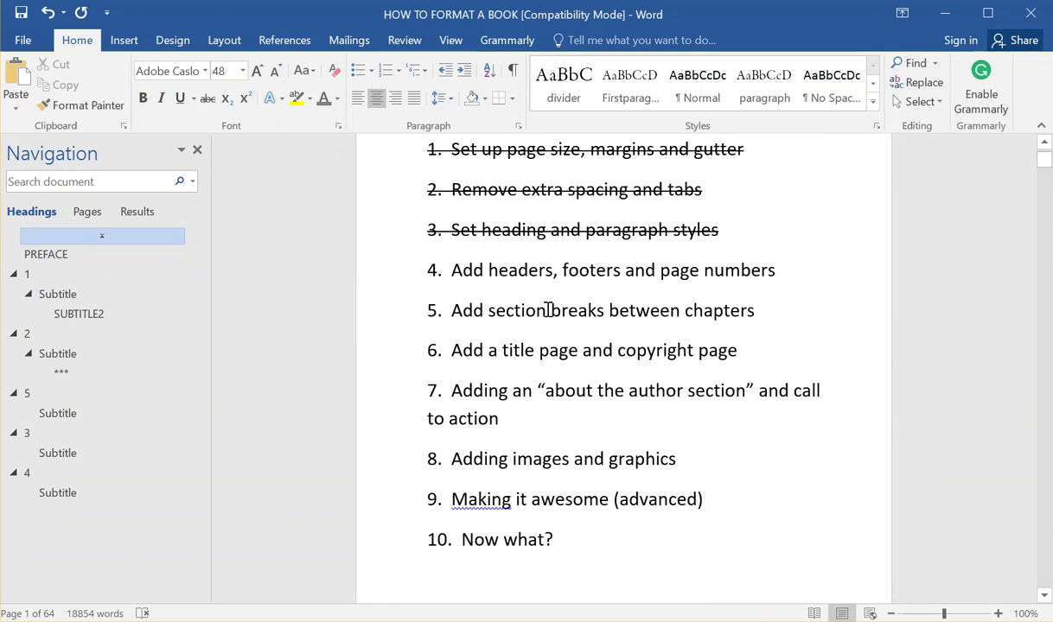
left_click_drag(443, 311, 761, 311)
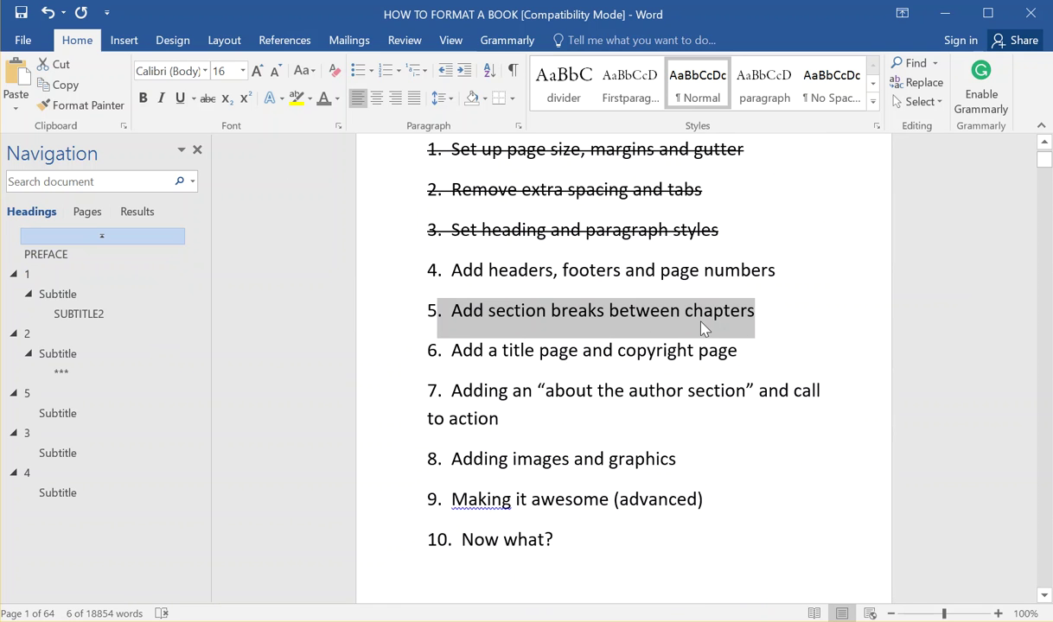
left_click_drag(452, 269, 761, 275)
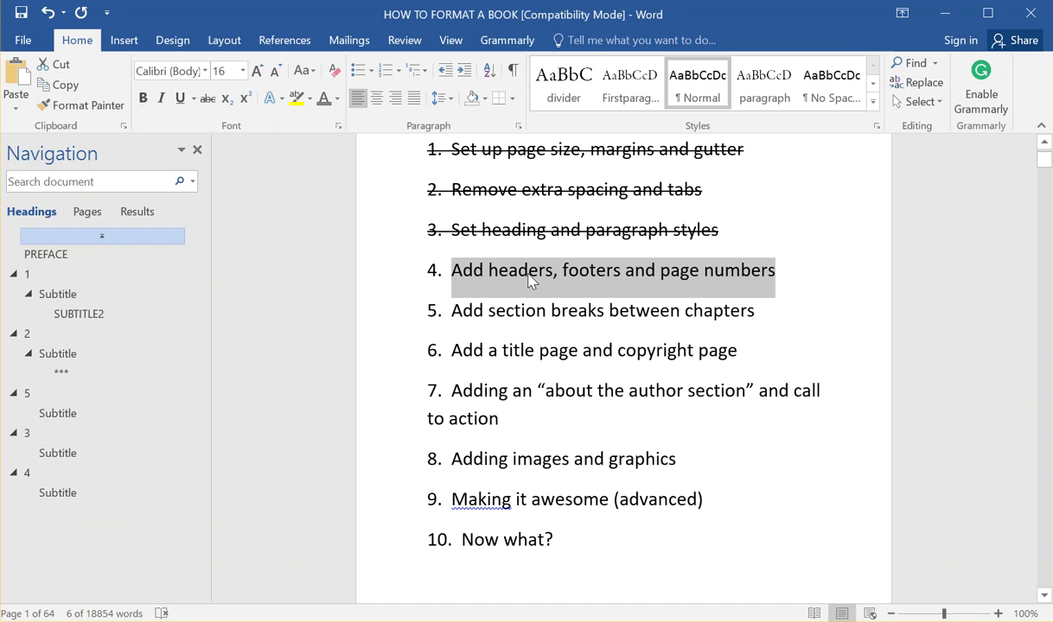
left_click(461, 270)
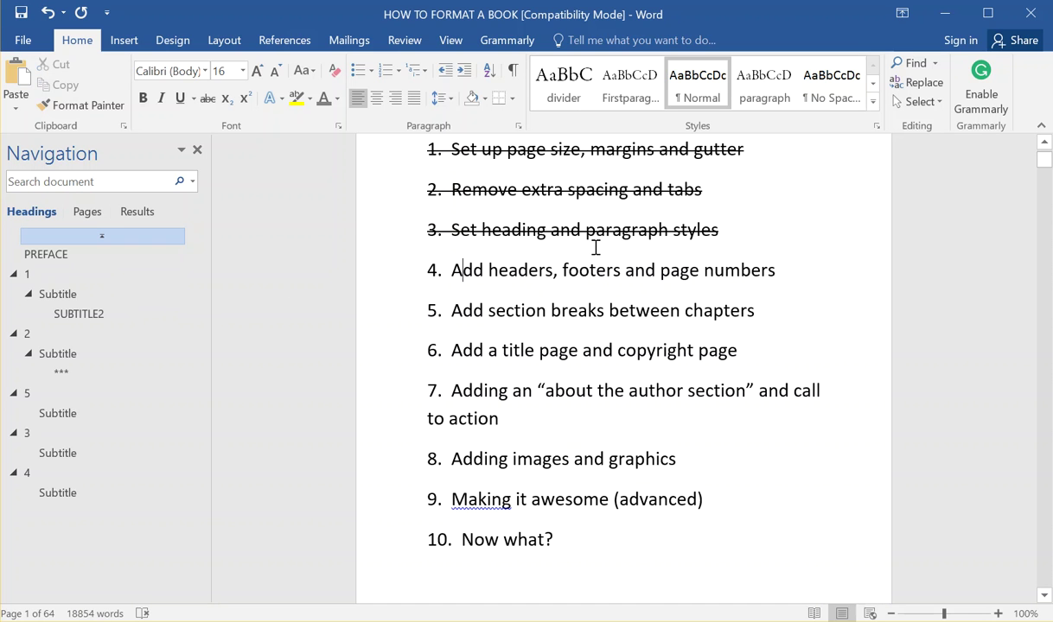
Examine the page layout from the checklist through the preface pages.
scroll(596, 248, "up", 5)
scroll(562, 294, "down", 5)
scroll(456, 277, "up", 1)
scroll(506, 316, "down", 8)
scroll(455, 313, "down", 8)
scroll(466, 311, "up", 1)
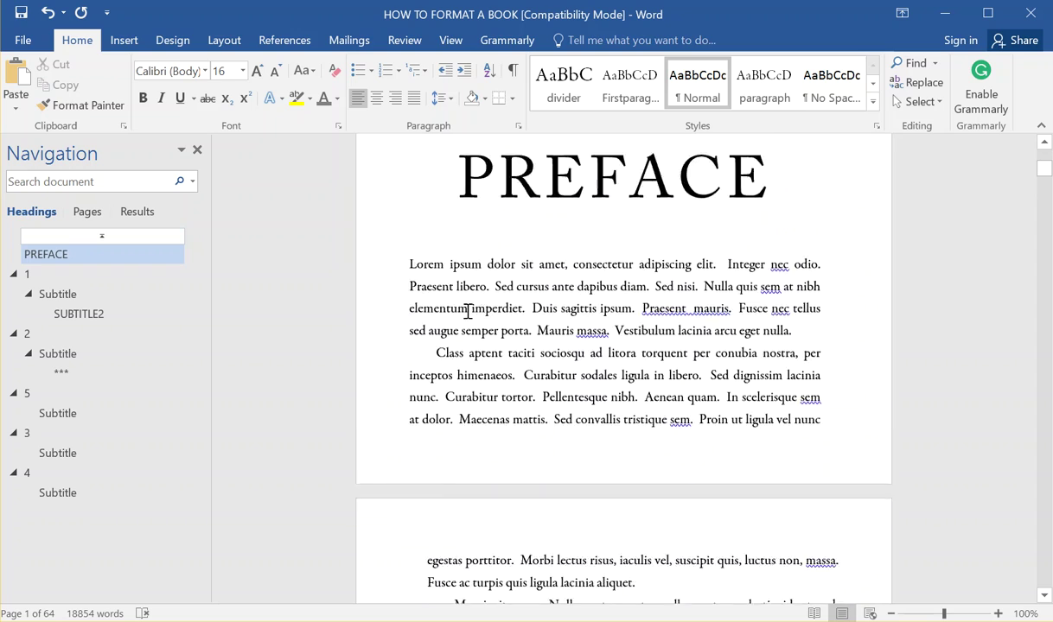
scroll(572, 271, "up", 2)
scroll(583, 307, "down", 10)
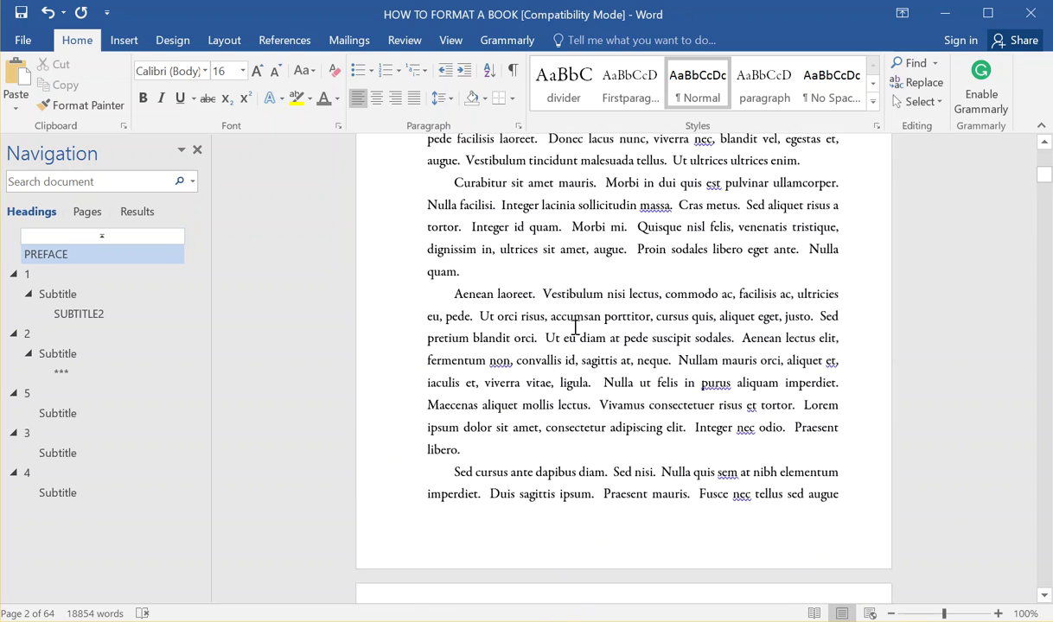
scroll(536, 337, "down", 3)
Go to the chapter 2 opening and examine where its heading falls relative to the end of chapter 1.
left_click(61, 294)
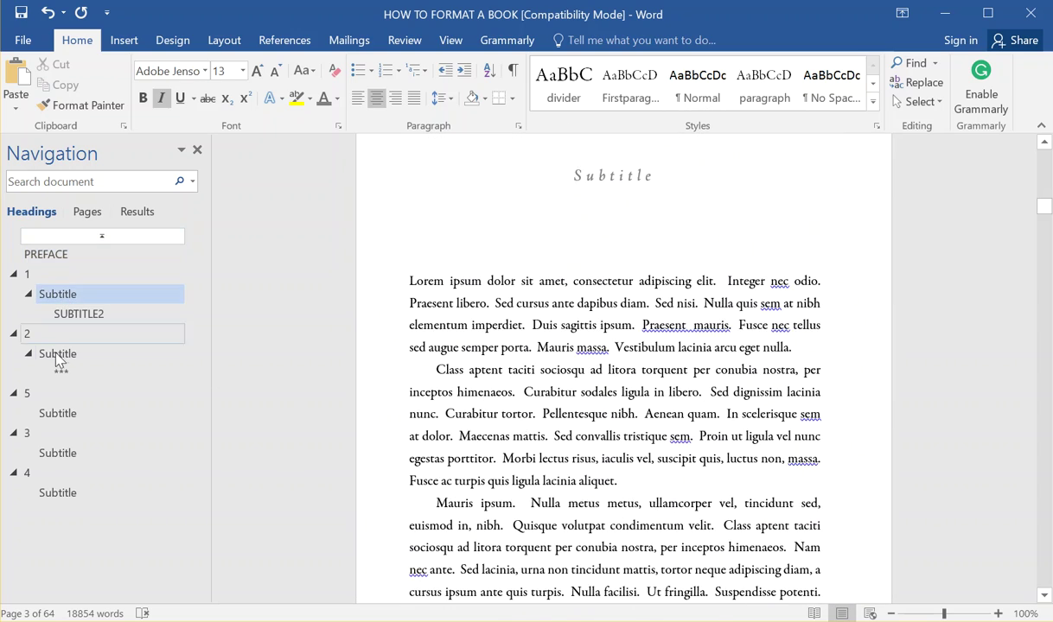
left_click(58, 355)
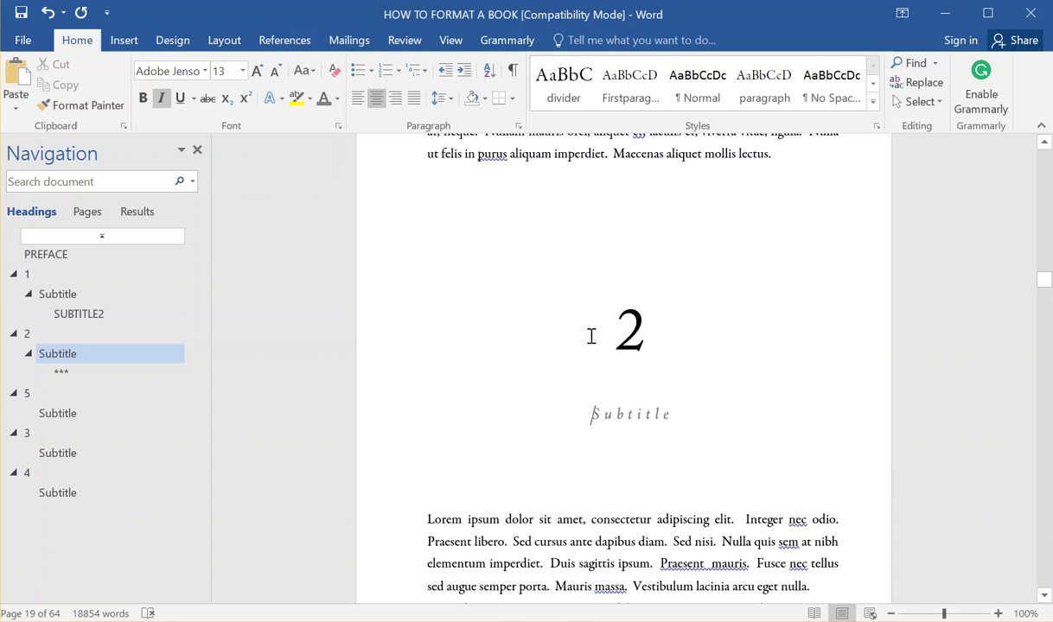
left_click_drag(591, 336, 696, 334)
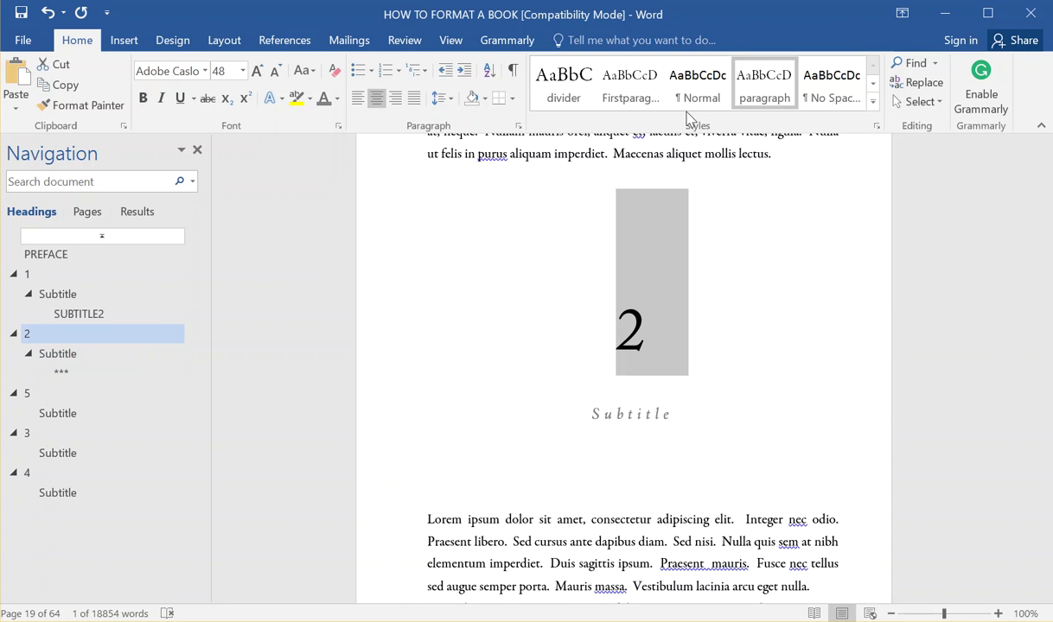
double_click(640, 344)
scroll(640, 341, "up", 4)
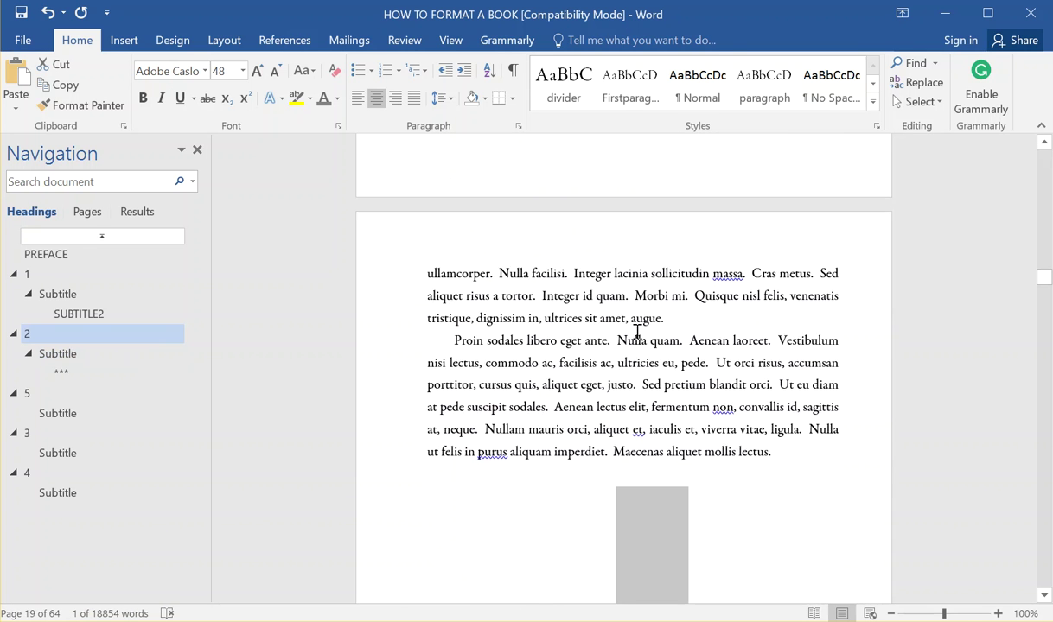
scroll(641, 332, "down", 4)
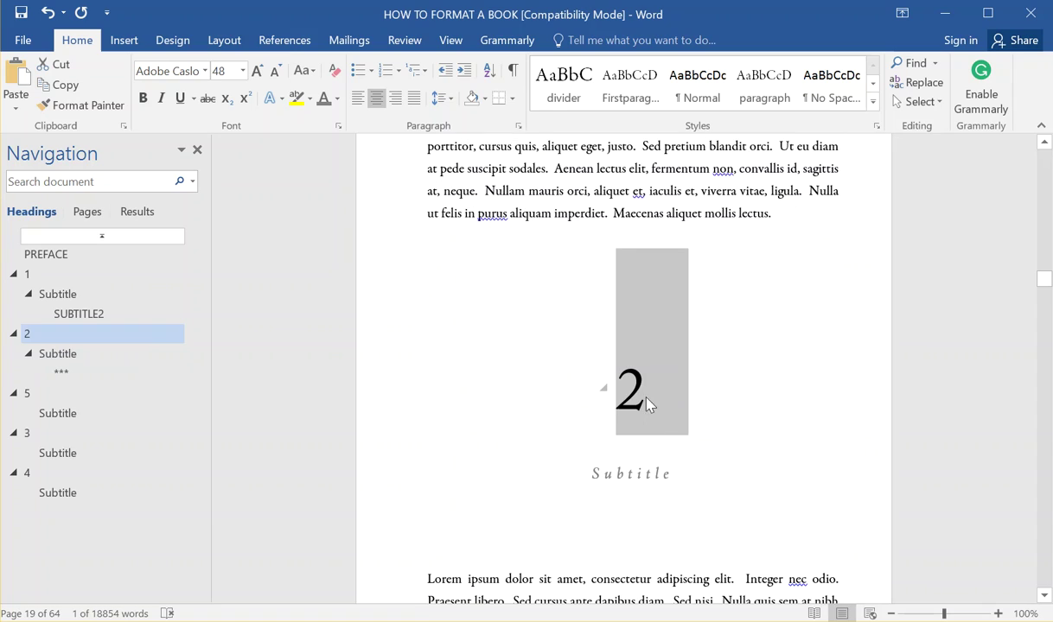
scroll(647, 399, "up", 12)
scroll(616, 365, "up", 7)
scroll(578, 298, "down", 7)
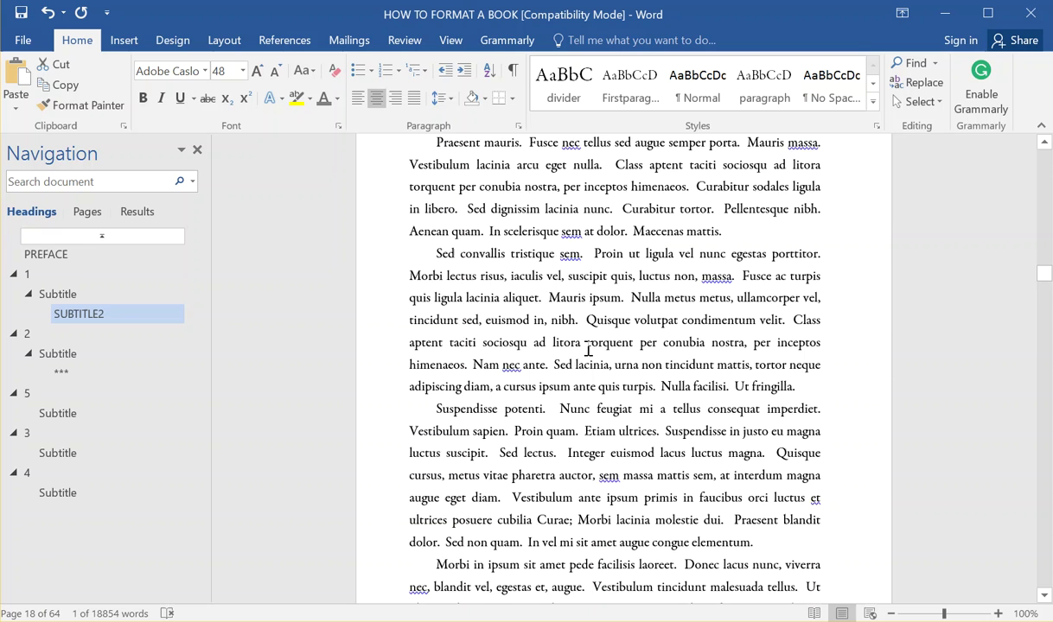
scroll(588, 350, "down", 10)
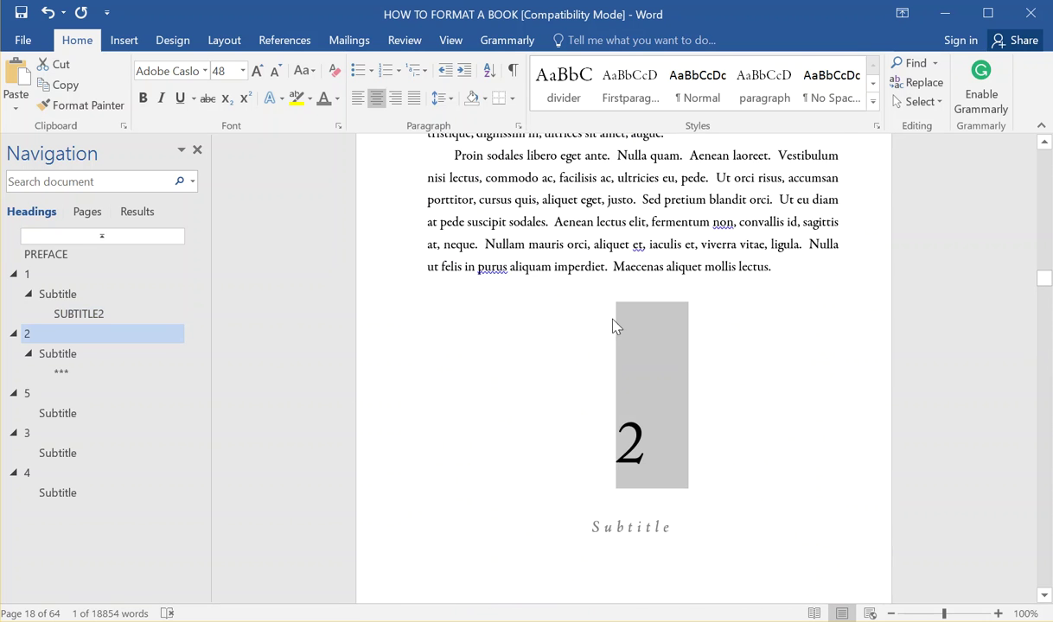
scroll(606, 380, "down", 2)
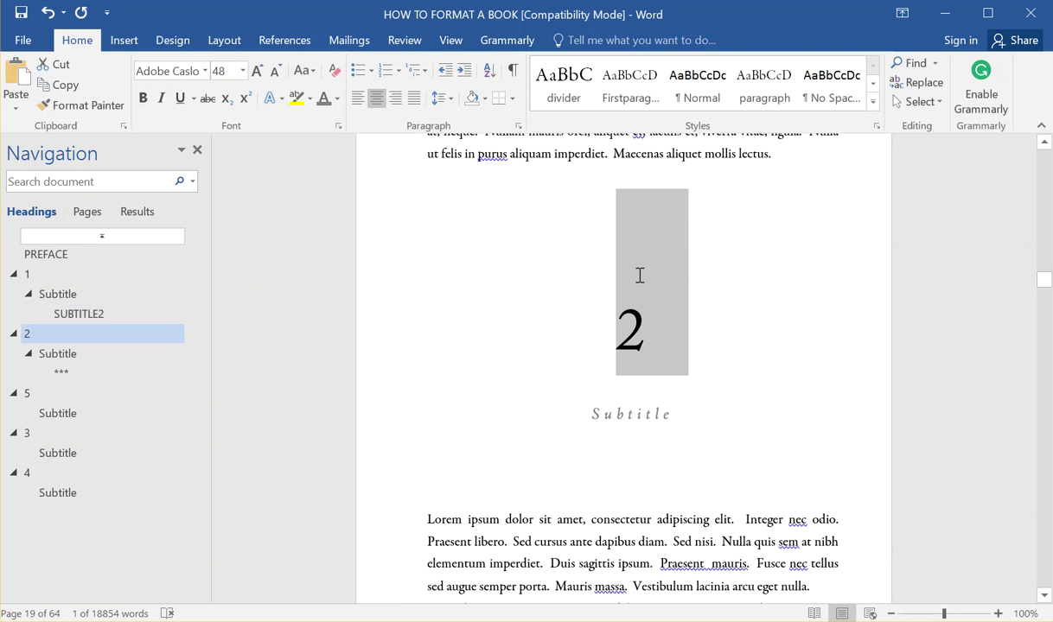
left_click(628, 337)
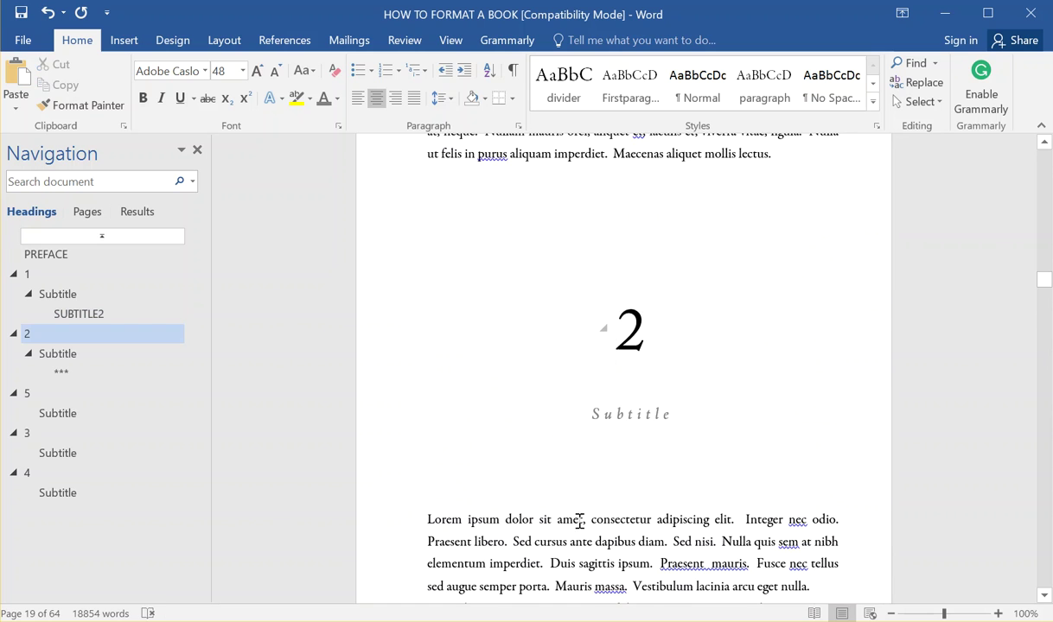
Open the header area on a page before chapter 2, inspect the section's headers and footers, and return to the body text.
scroll(582, 516, "down", 4)
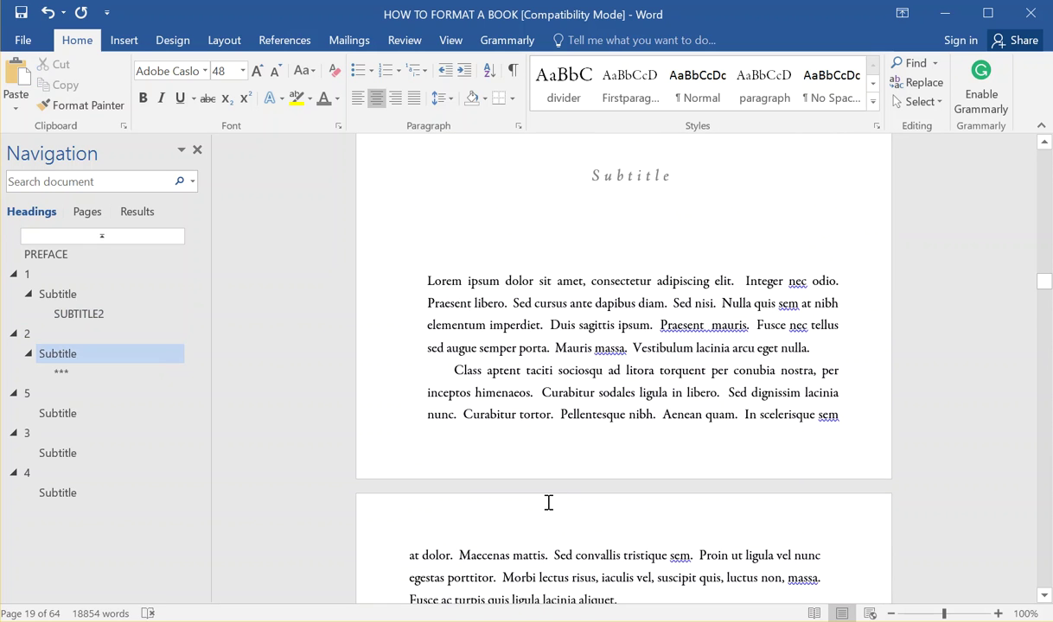
scroll(548, 500, "up", 10)
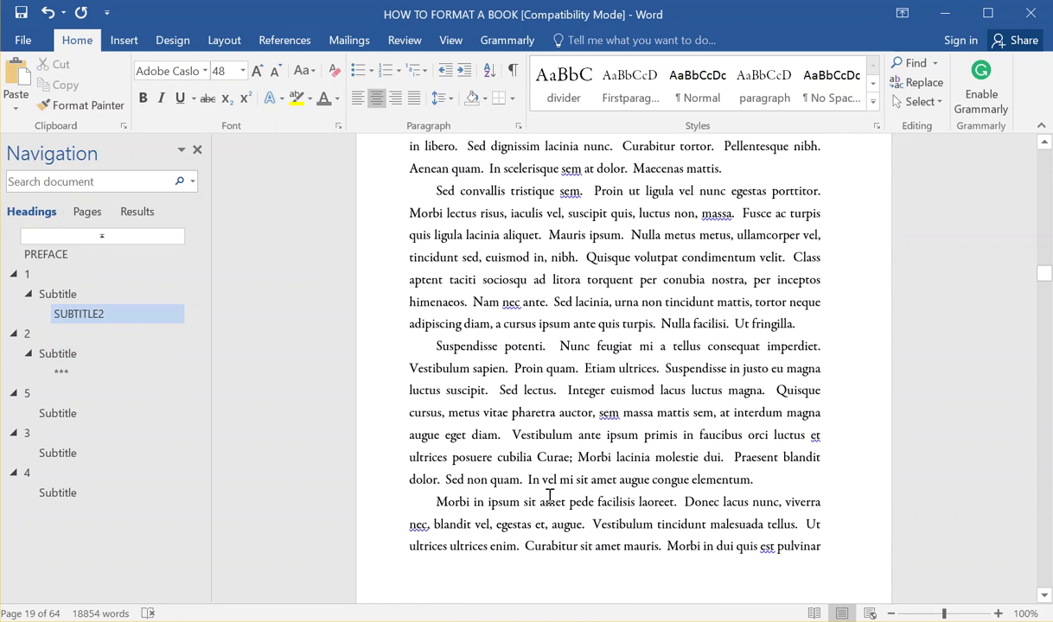
scroll(557, 297, "up", 4)
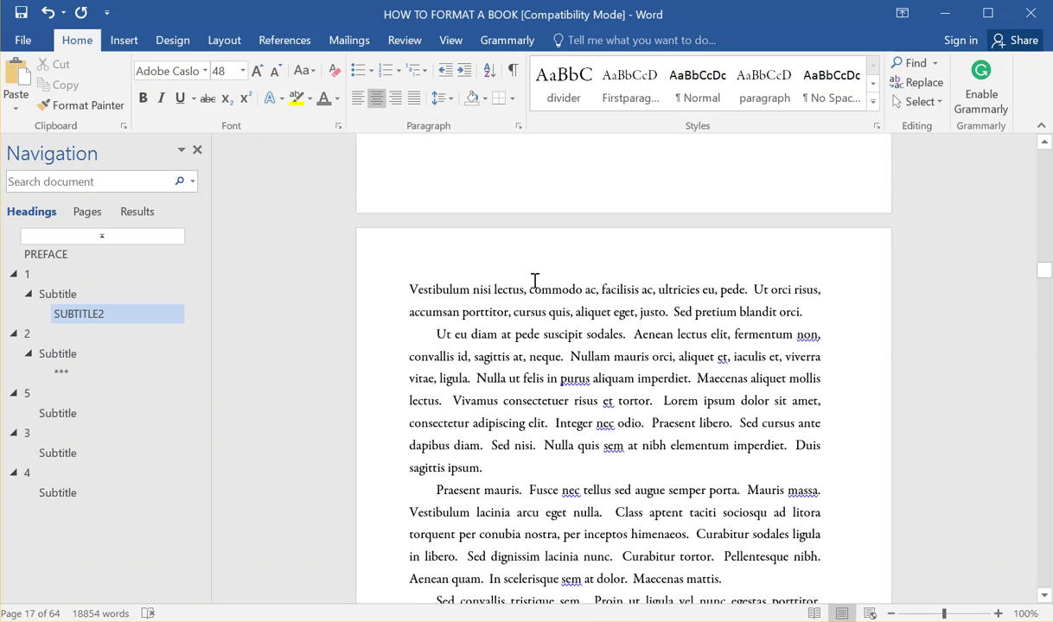
double_click(520, 252)
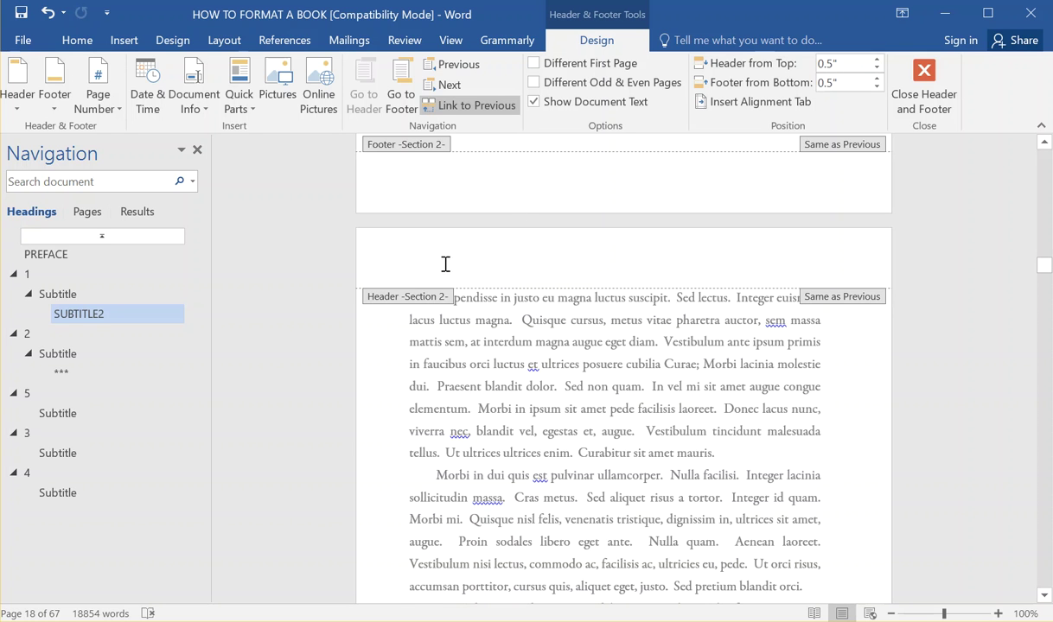
scroll(369, 233, "down", 2)
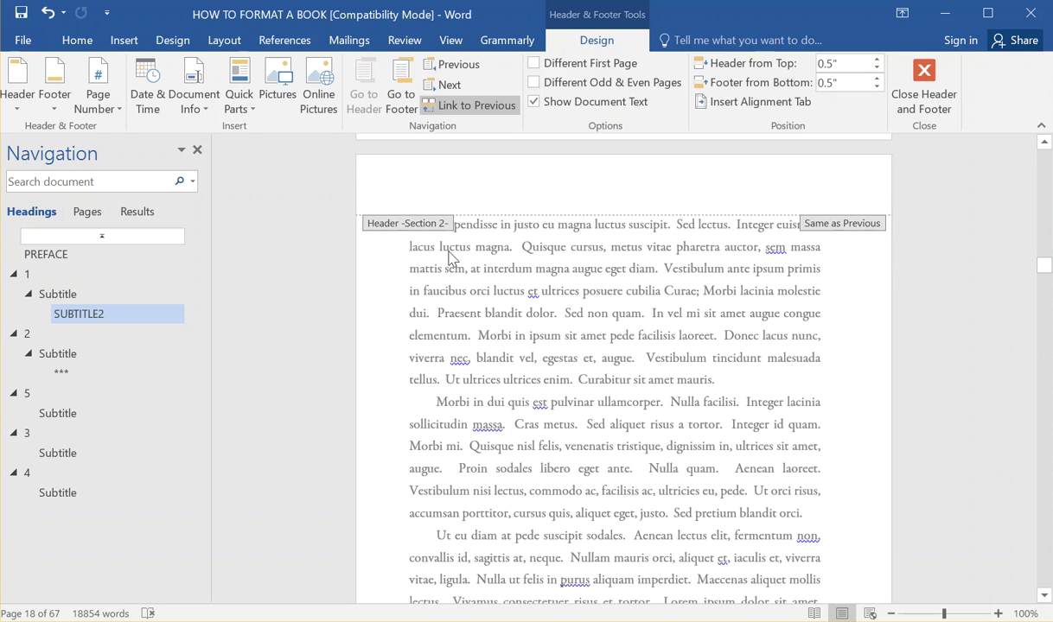
scroll(433, 225, "up", 1)
scroll(412, 285, "down", 10)
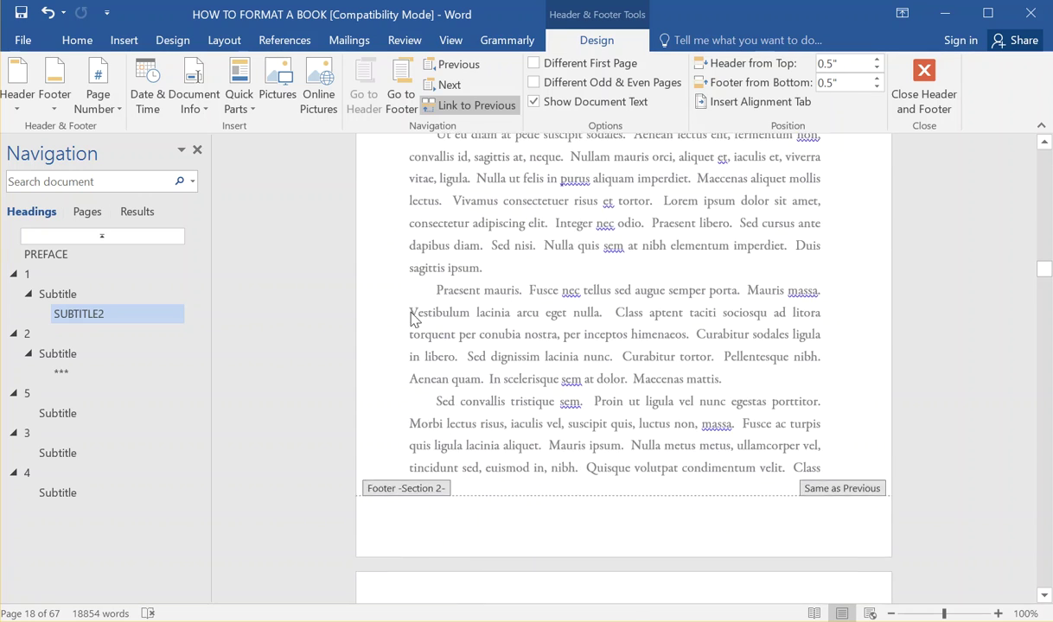
scroll(411, 328, "down", 10)
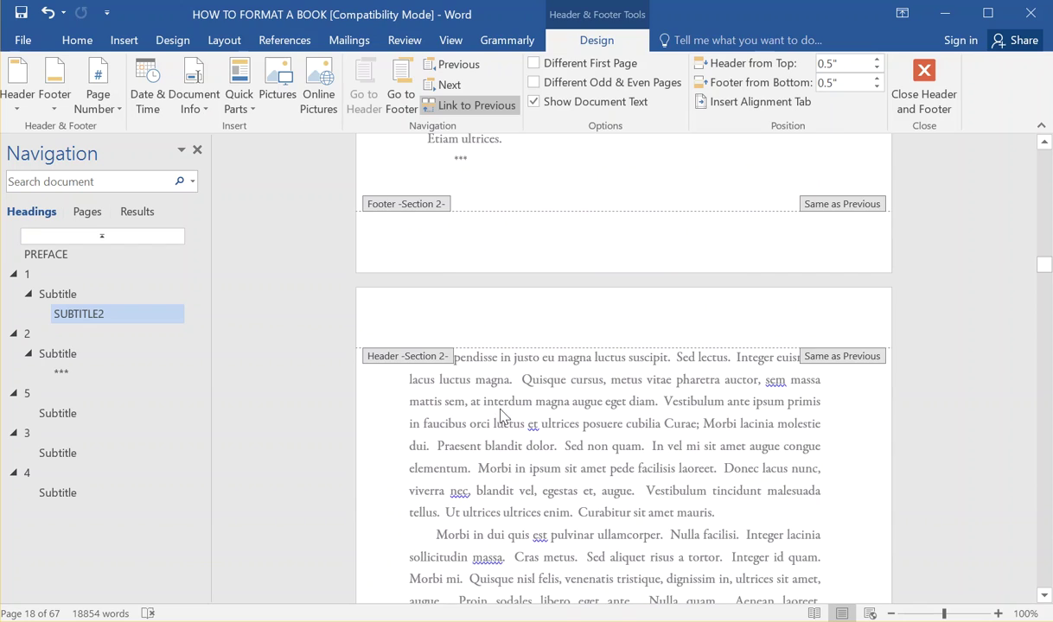
double_click(538, 471)
Open the footer area near the end of chapter 1 and inspect the section's footer and header.
scroll(456, 307, "down", 9)
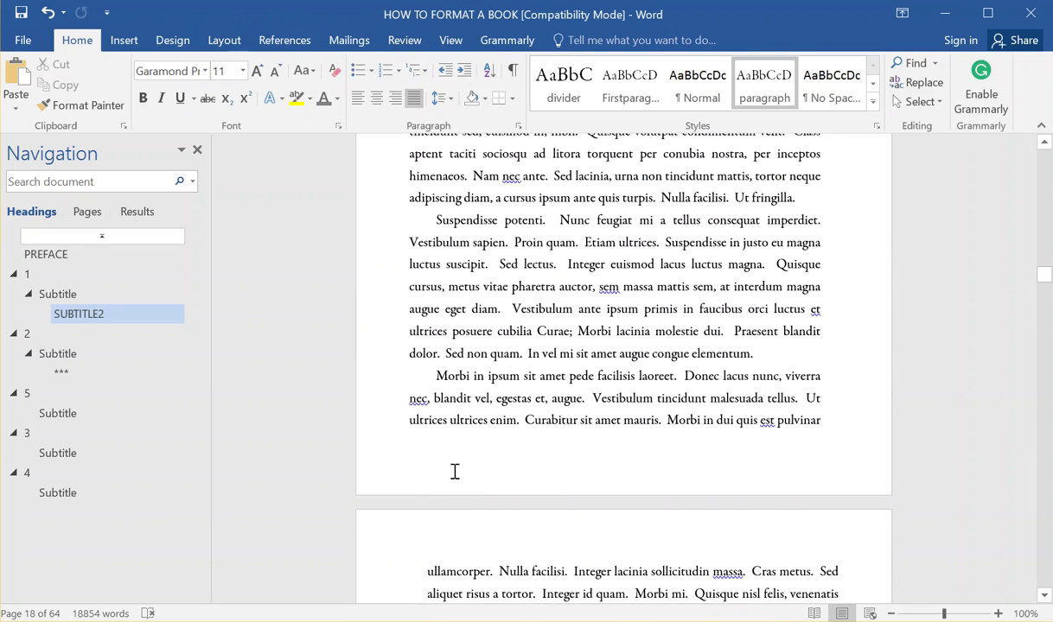
double_click(453, 471)
scroll(425, 452, "down", 6)
scroll(423, 363, "up", 2)
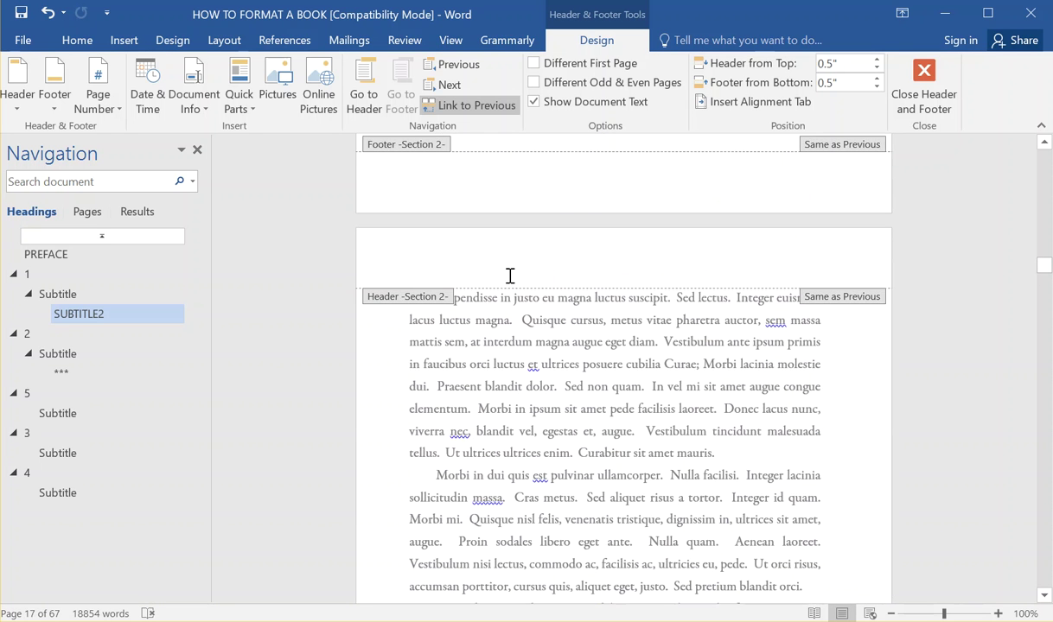
Set the header and footer distances from the page edge to 0.3" in the preface section, and return to the body text.
left_click(75, 254)
scroll(380, 320, "up", 5)
scroll(409, 325, "down", 15)
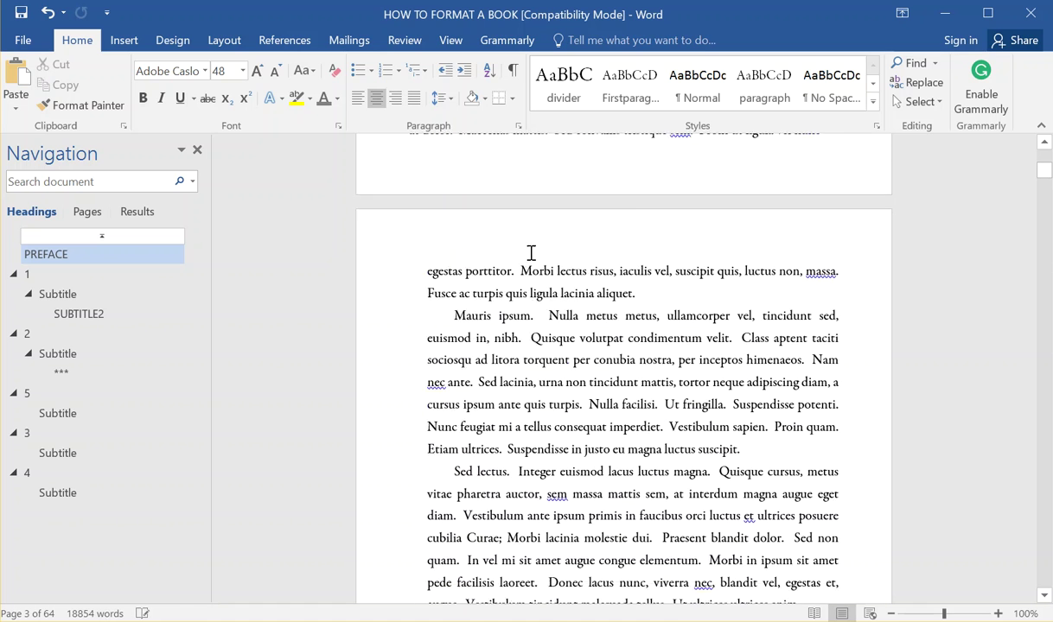
scroll(536, 252, "up", 1)
double_click(555, 259)
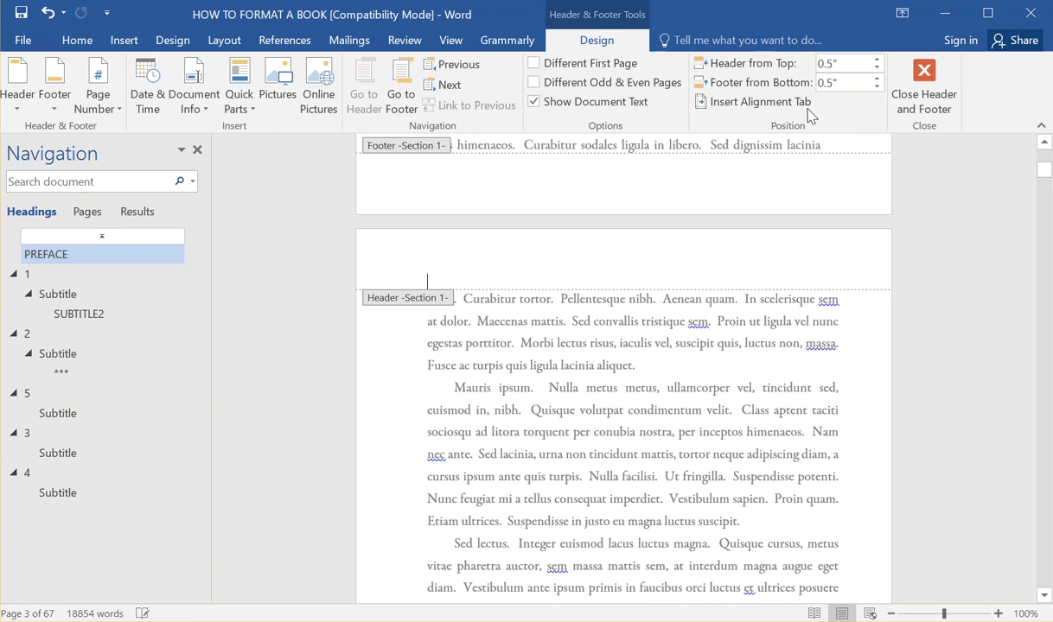
left_click(875, 68)
left_click(875, 68)
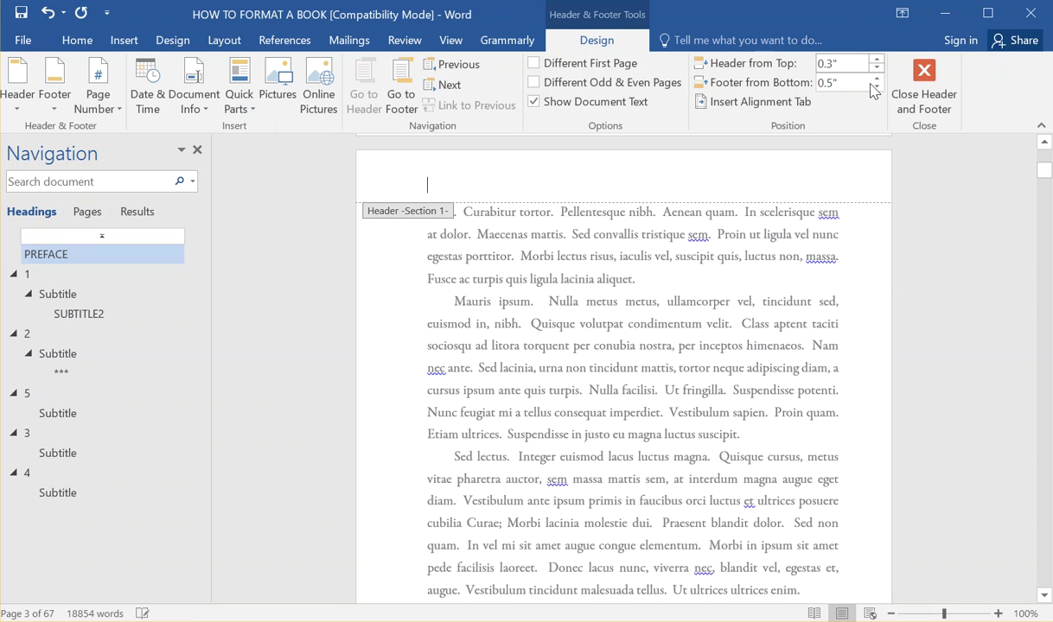
left_click(876, 88)
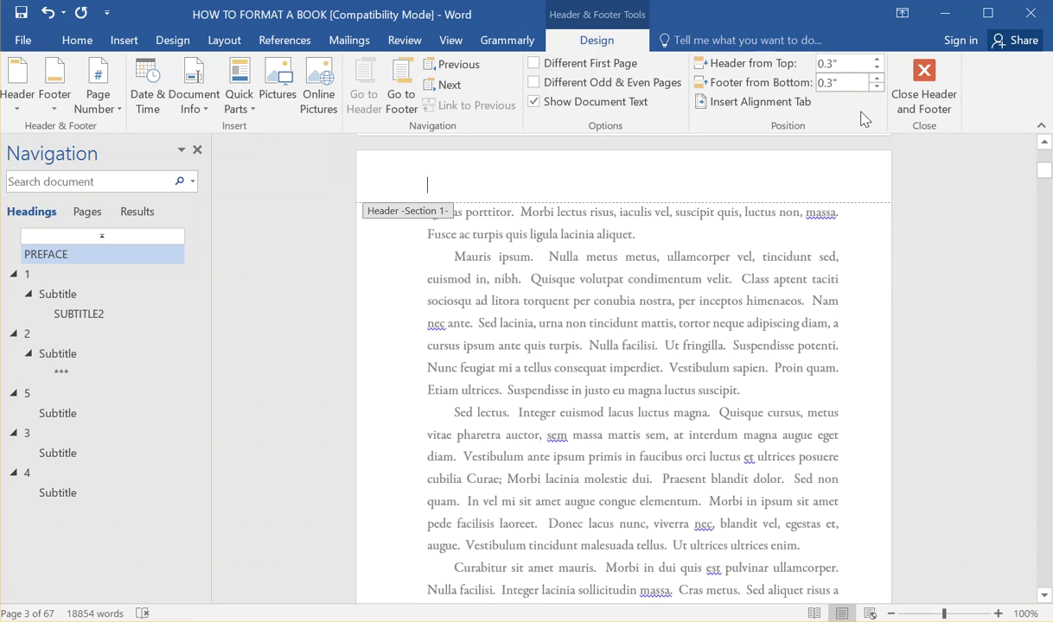
double_click(543, 269)
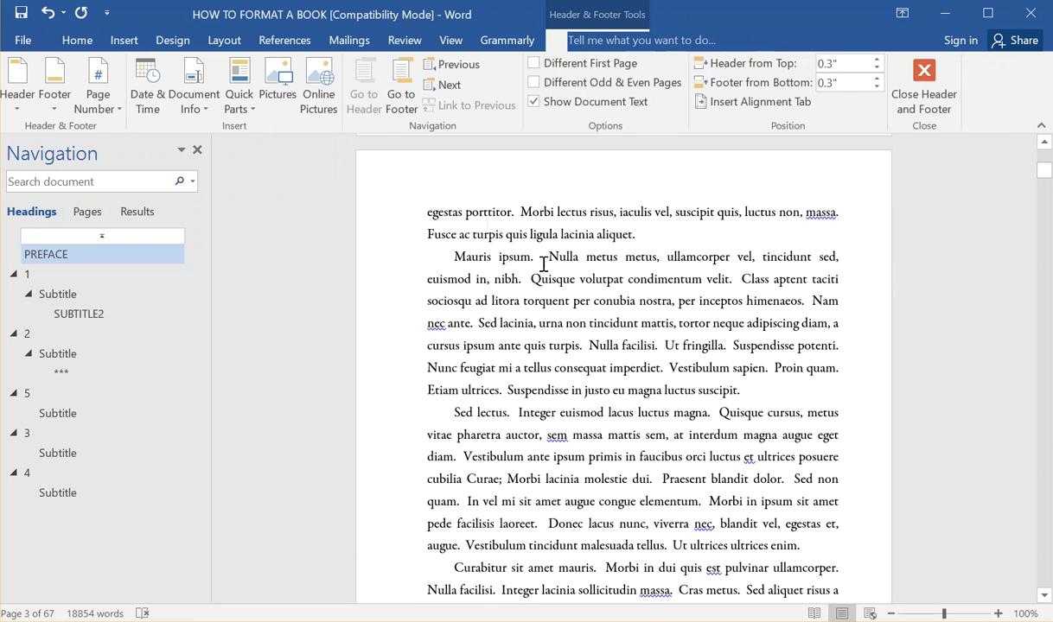
Set the header and footer distances from the page edge to 0.3" in the chapter 1 section, and return to the body text.
left_click(71, 294)
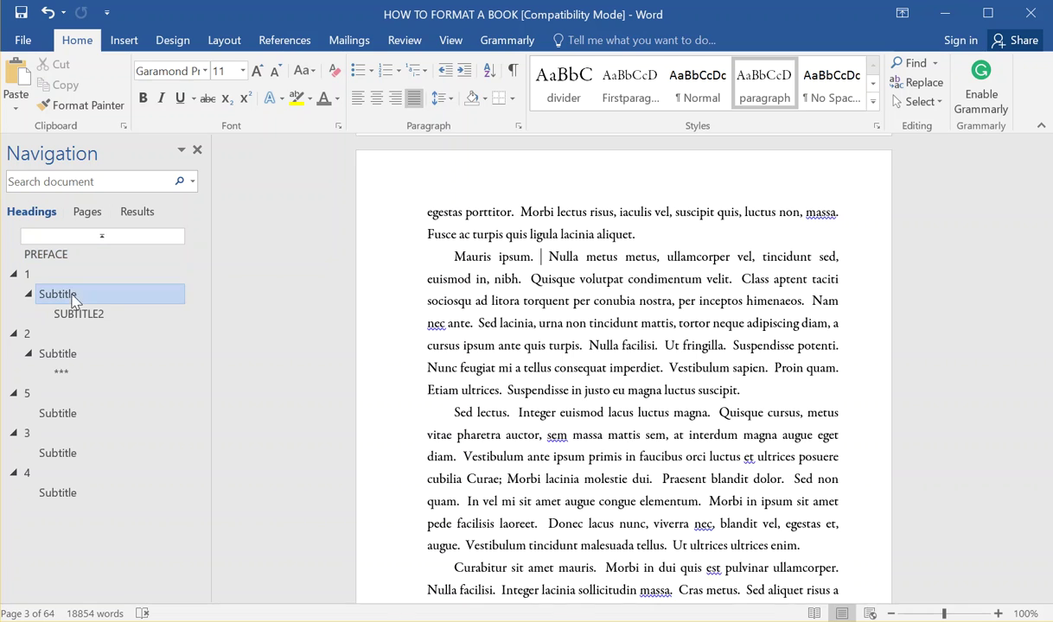
scroll(508, 409, "down", 10)
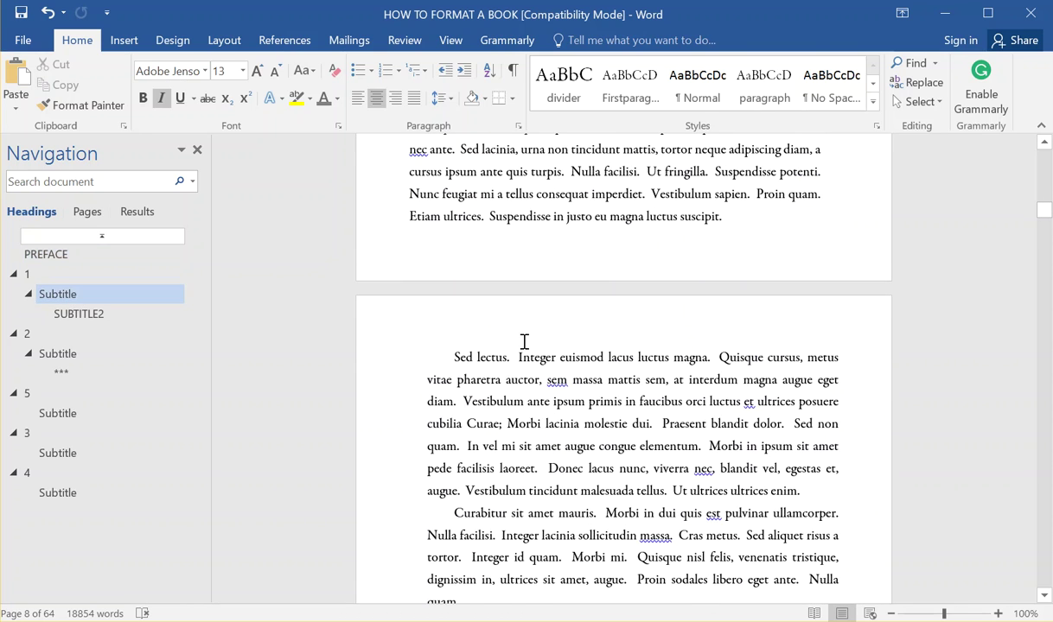
double_click(525, 337)
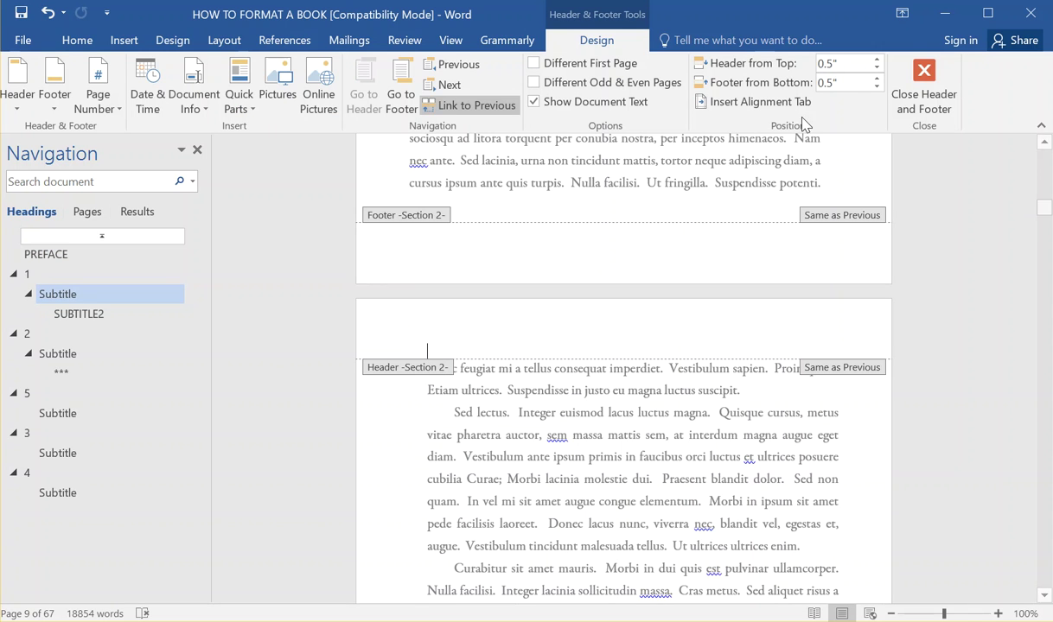
left_click(876, 68)
left_click(877, 68)
left_click(877, 89)
left_click(877, 88)
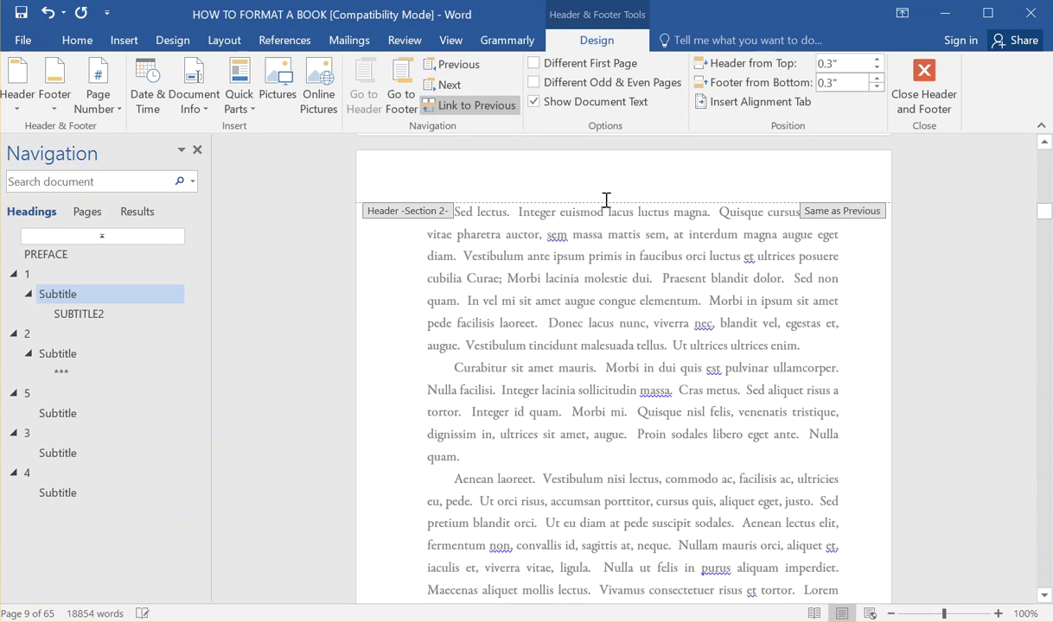
double_click(619, 301)
Review the formatting checklist at the start of the document and go back to the chapter 1 opening page.
scroll(812, 277, "up", 15)
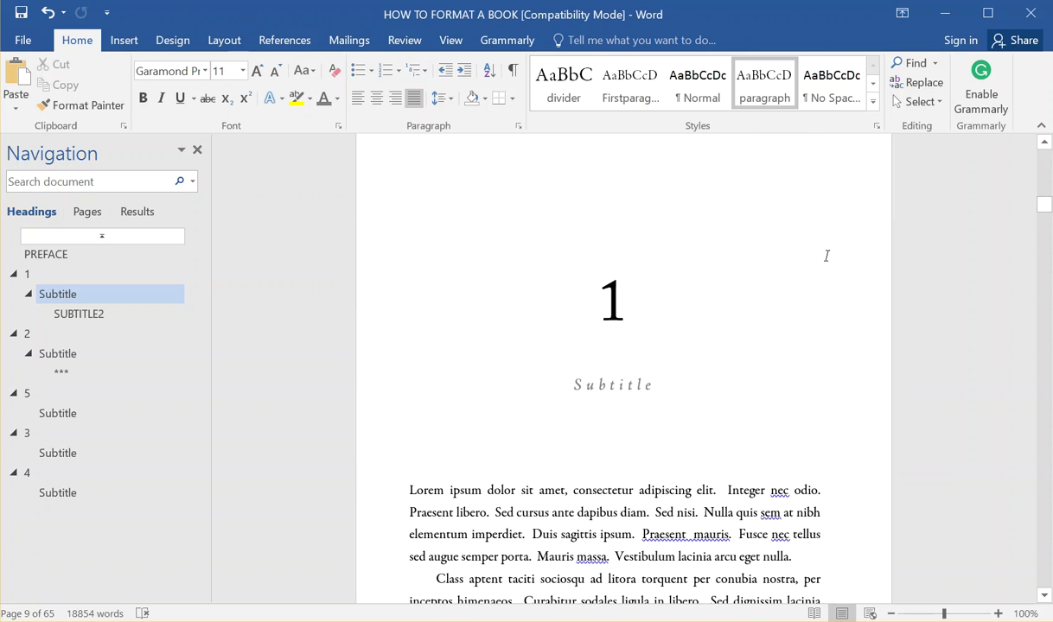
scroll(639, 271, "up", 5)
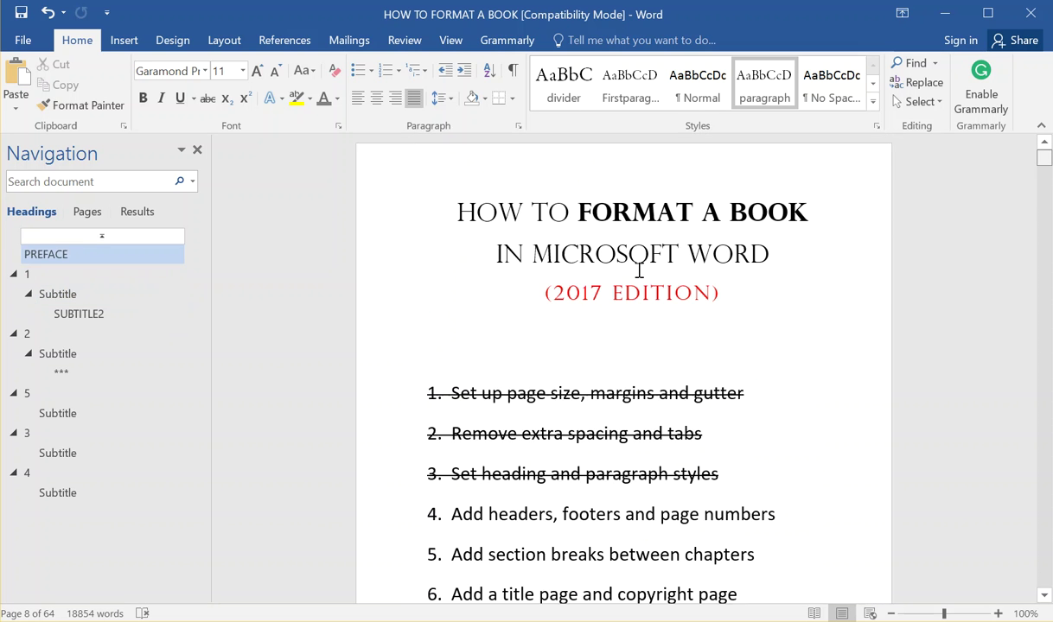
scroll(597, 301, "down", 3)
scroll(504, 373, "up", 3)
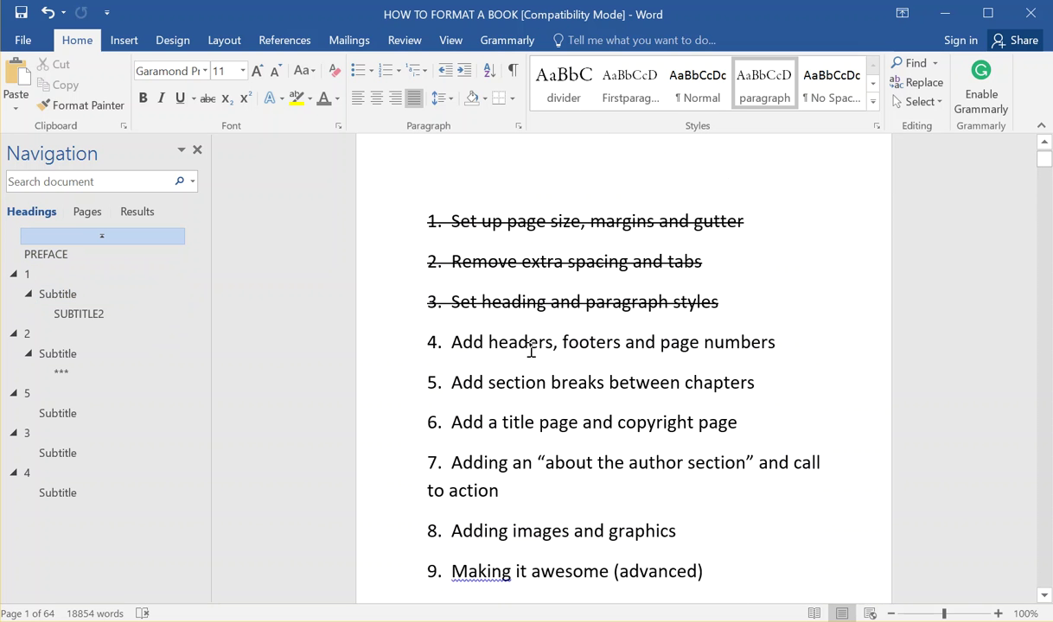
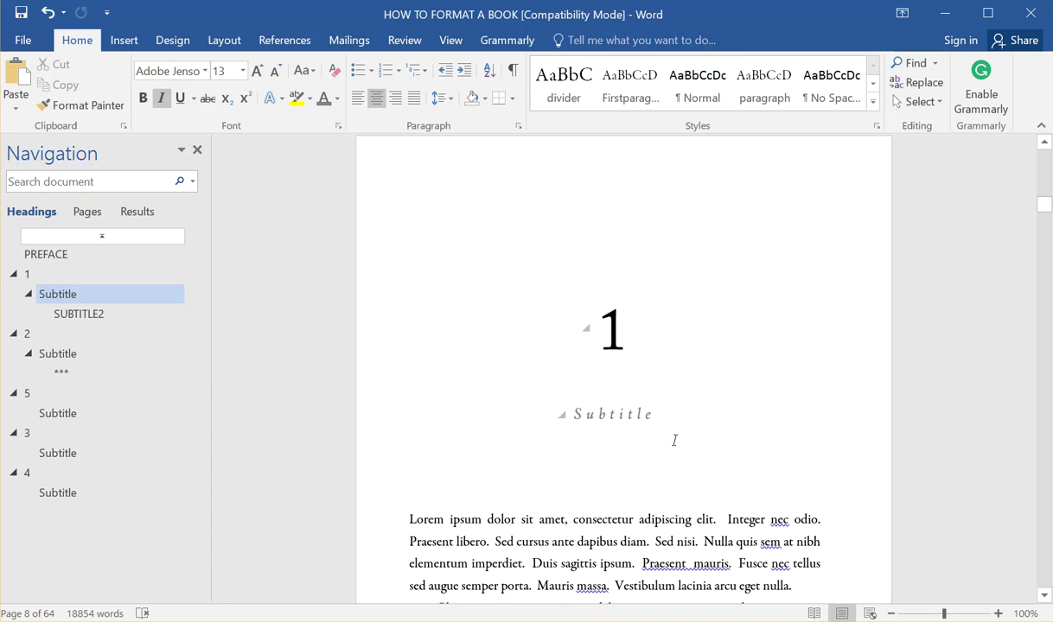
scroll(521, 270, "up", 1)
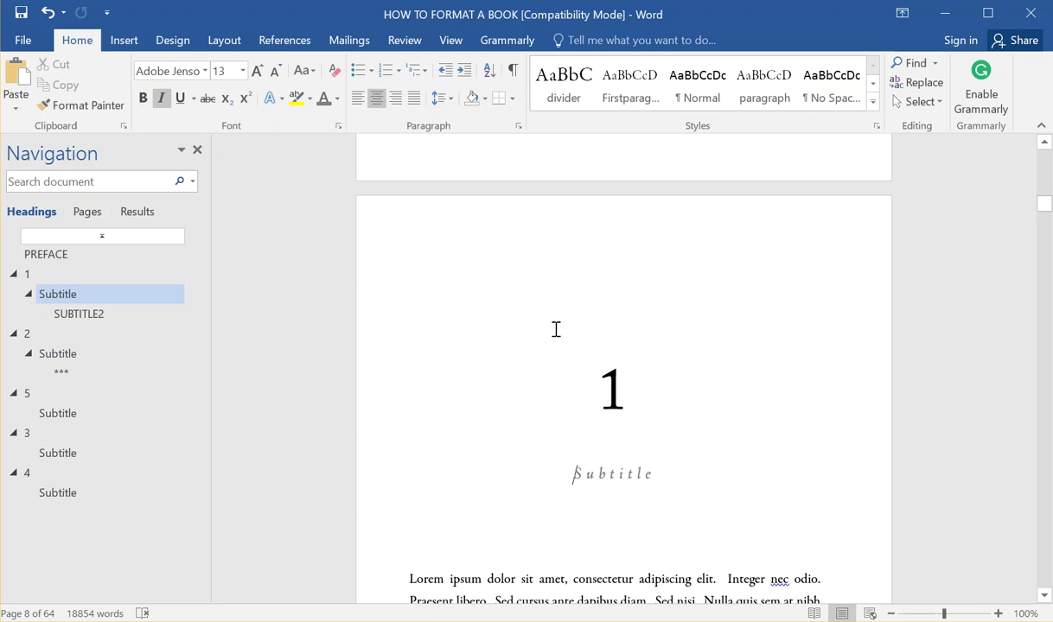
Open the header on the chapter 1 opening page, inspect that page's header and footer areas, and return to the body text.
double_click(540, 216)
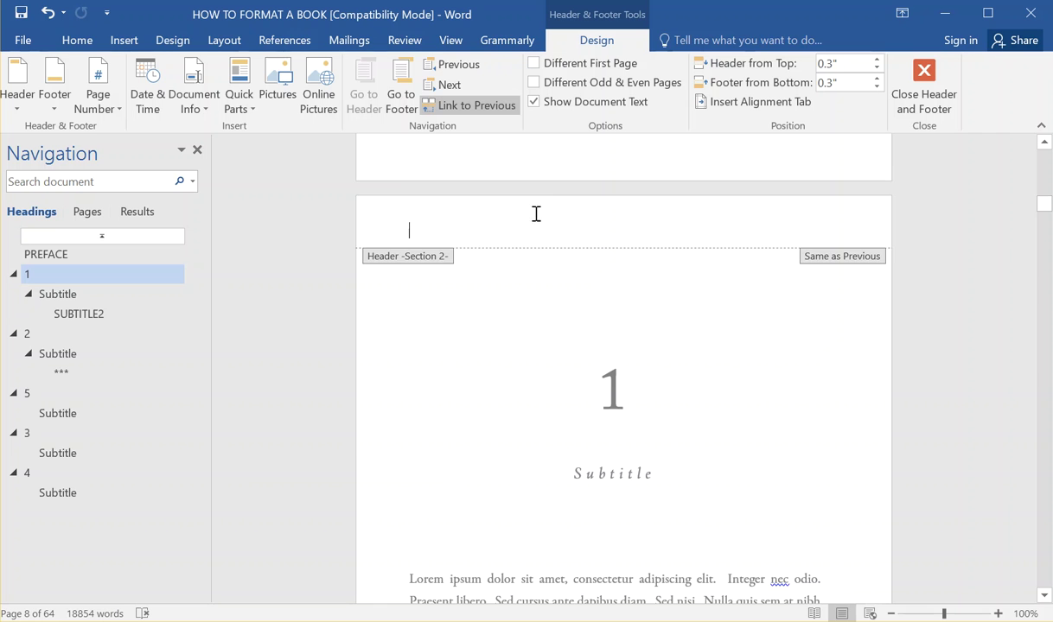
scroll(630, 310, "down", 8)
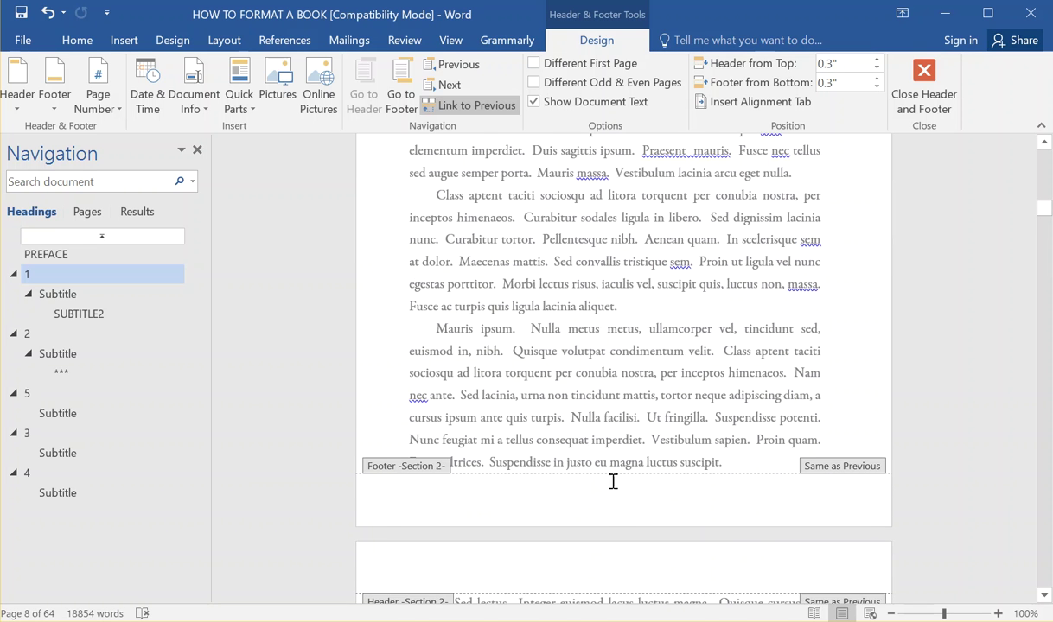
left_click(616, 493)
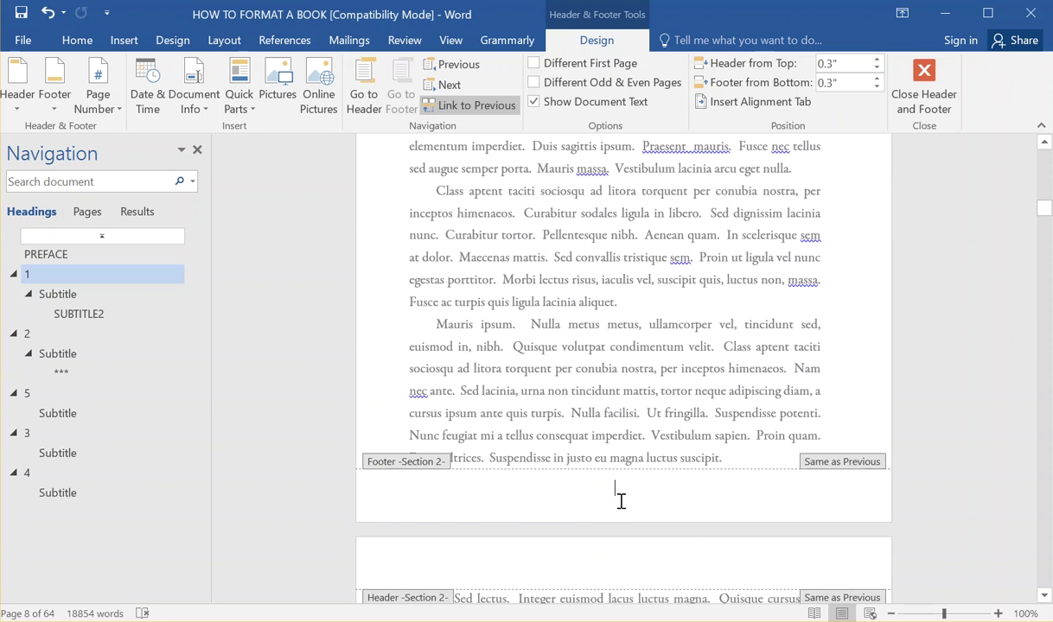
scroll(570, 493, "up", 5)
scroll(559, 483, "down", 5)
scroll(558, 484, "down", 3)
scroll(618, 313, "up", 2)
double_click(616, 308)
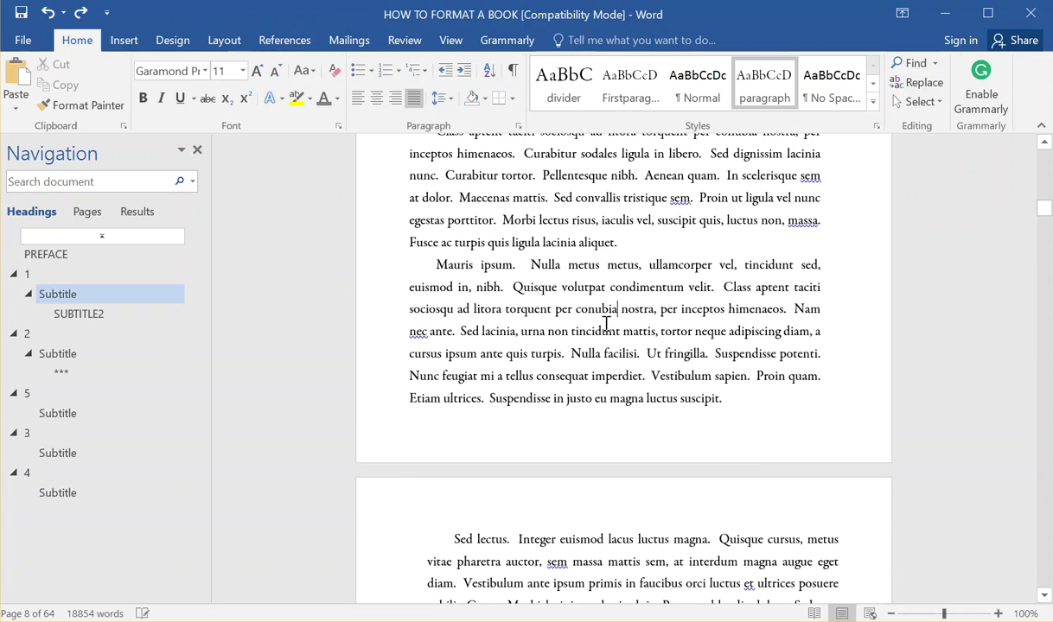
Enter "Name of the Book" in the header of the second page of chapter 1.
scroll(606, 324, "up", 9)
scroll(596, 343, "down", 7)
scroll(602, 383, "down", 12)
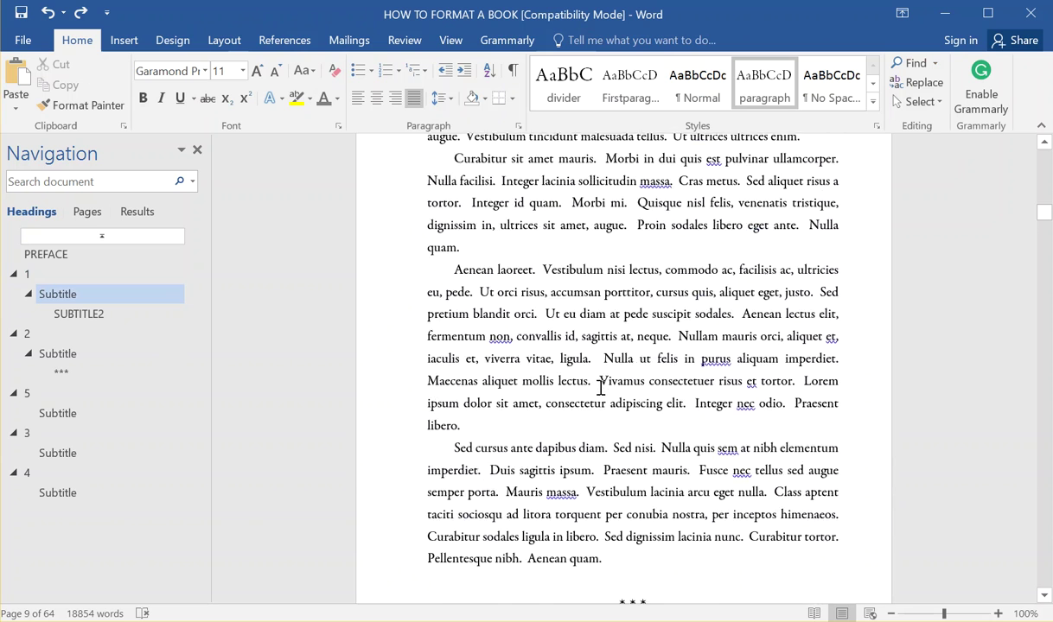
scroll(601, 389, "down", 5)
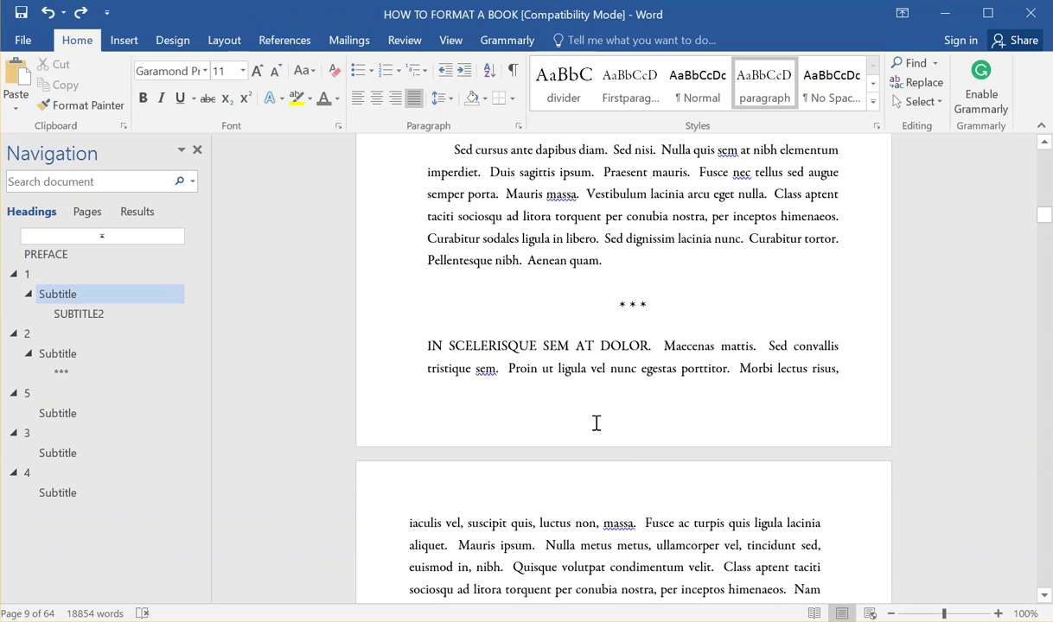
scroll(609, 418, "up", 9)
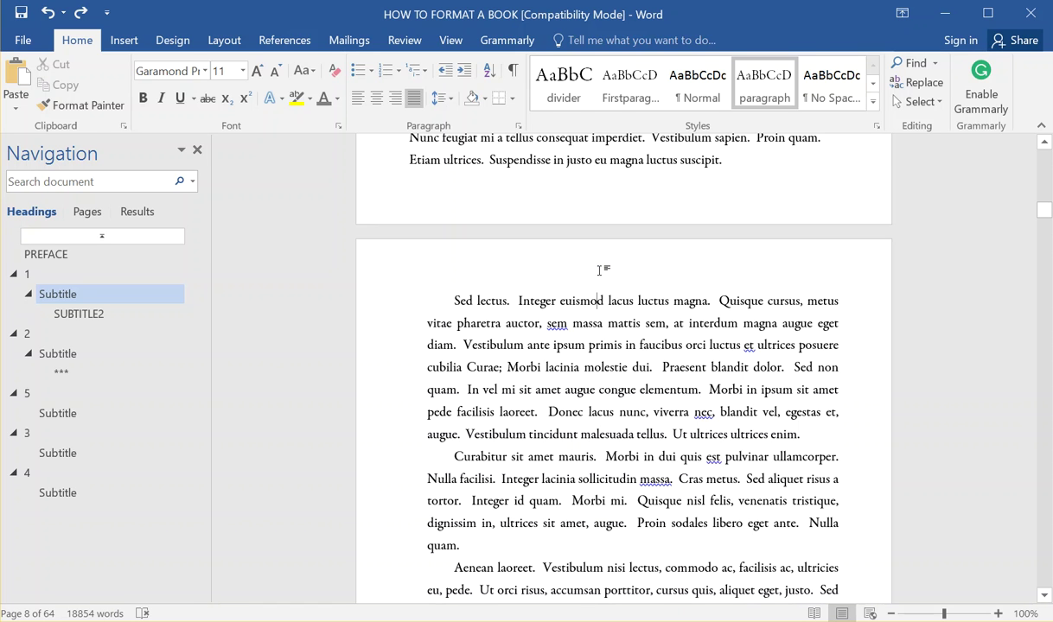
double_click(600, 271)
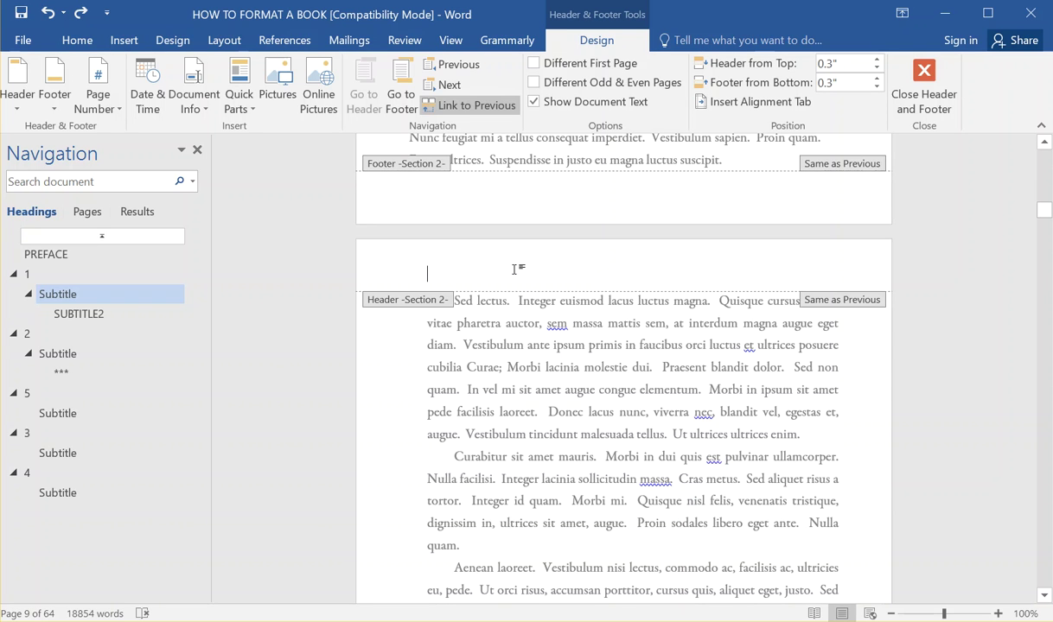
type("Name of the Book")
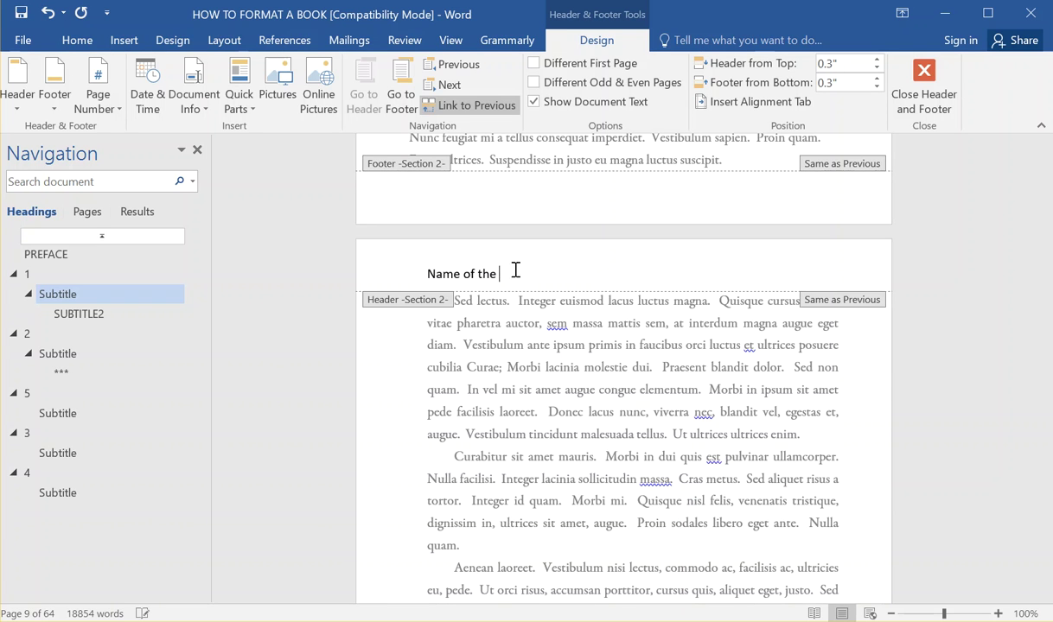
Copy the "Name of the Book" header text and paste it over the header on the third page of chapter 1.
triple_click(468, 275)
key("ctrl+c")
scroll(546, 373, "down", 10)
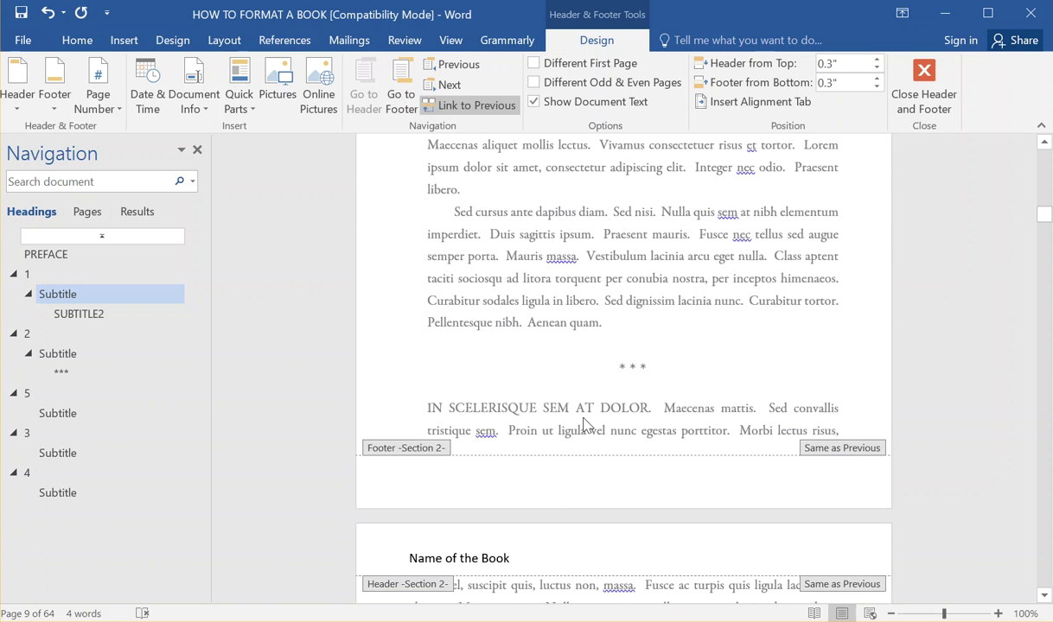
left_click(535, 375)
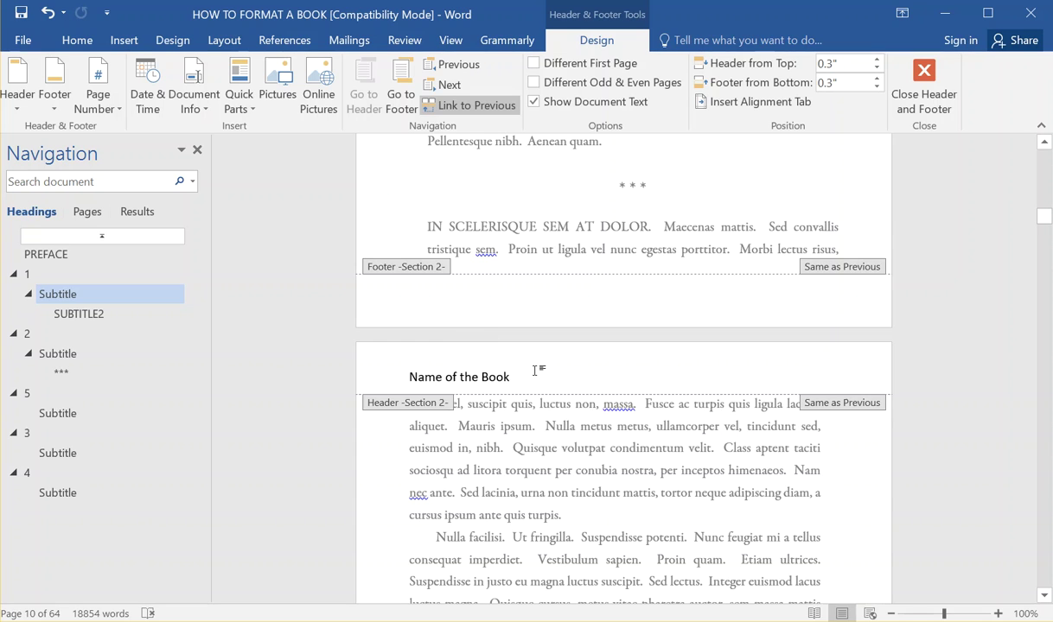
scroll(536, 373, "down", 10)
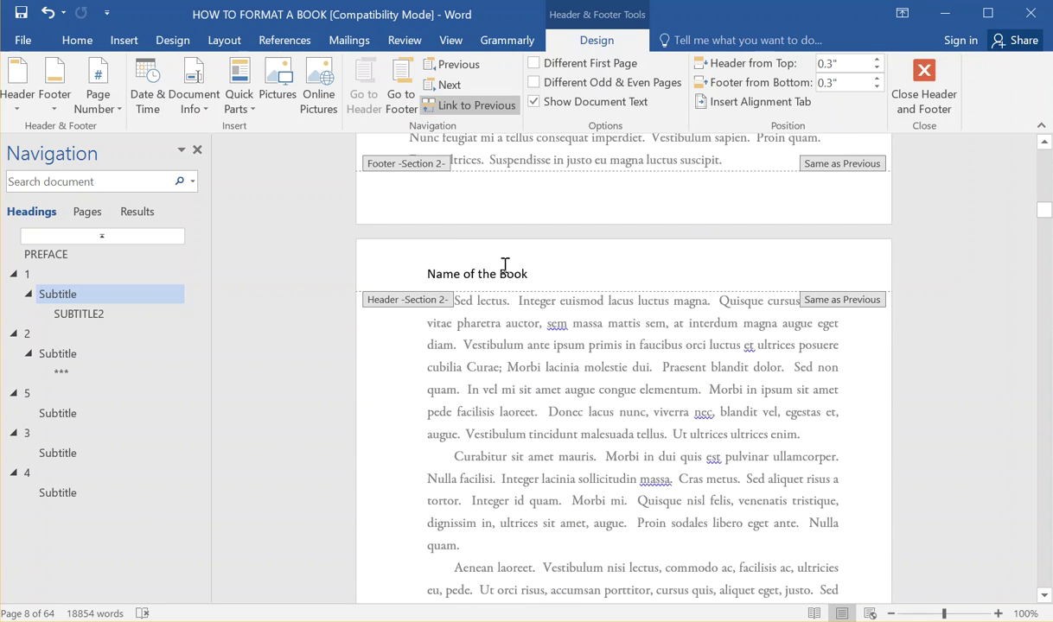
scroll(513, 298, "down", 9)
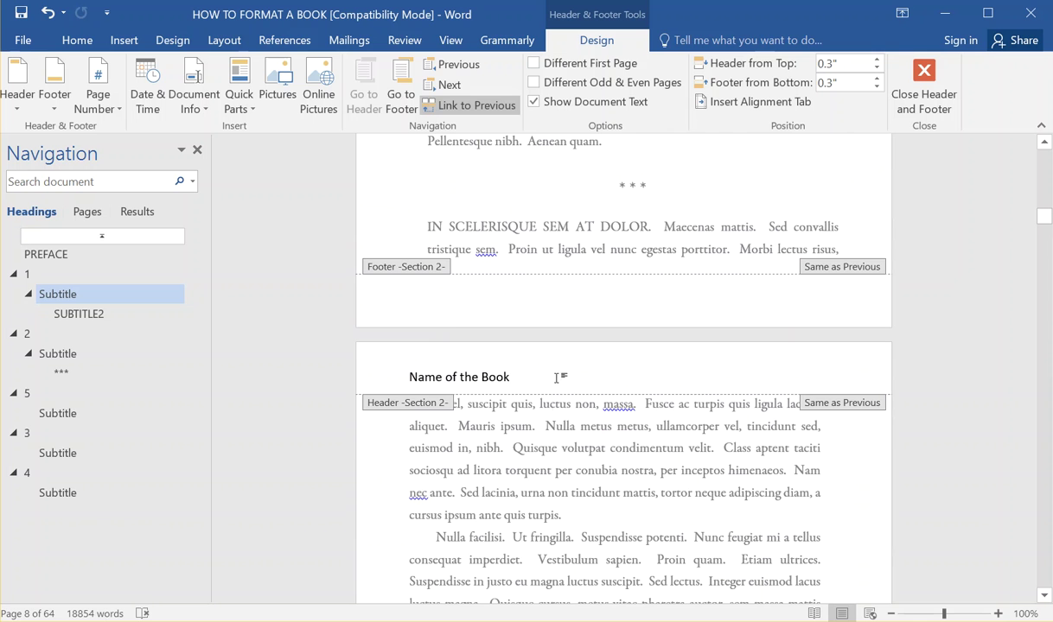
left_click(343, 377)
key("ctrl+v")
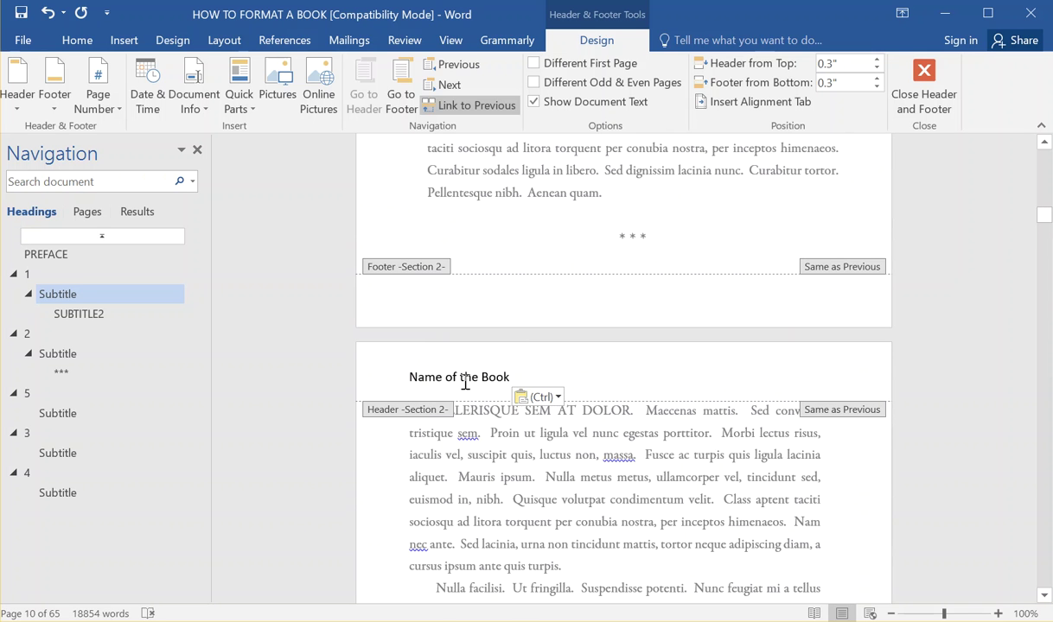
Close the header area and examine the headers on the opening and second pages of chapter 1.
scroll(527, 372, "down", 8)
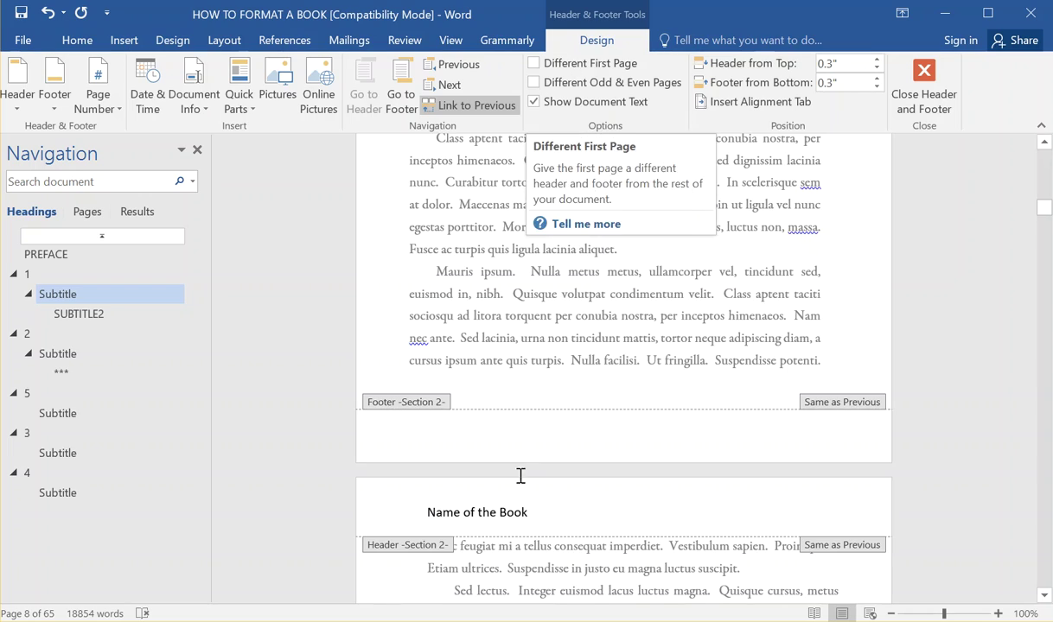
double_click(517, 349)
scroll(517, 349, "up", 5)
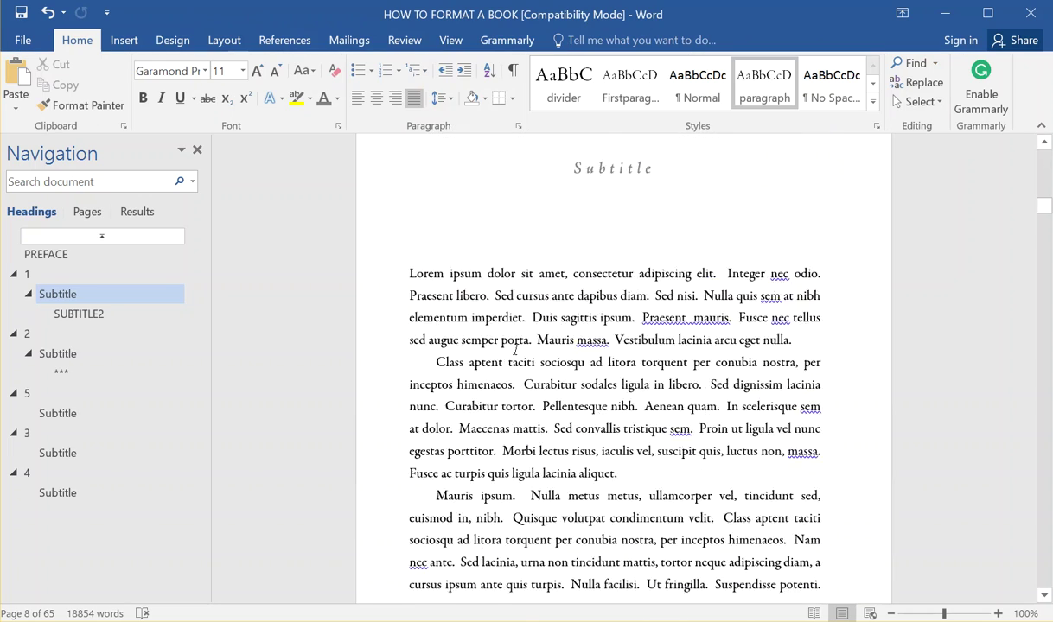
scroll(512, 370, "down", 6)
scroll(509, 372, "down", 5)
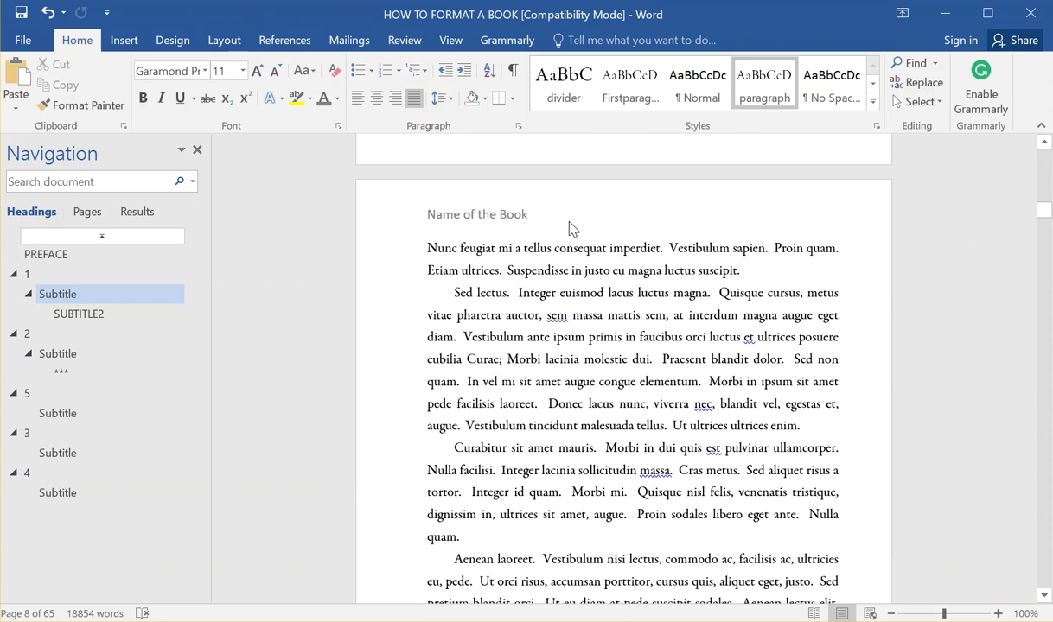
Turn on different odd and even page headers and footers from the second page of chapter 1, and check the neighbouring pages.
double_click(577, 223)
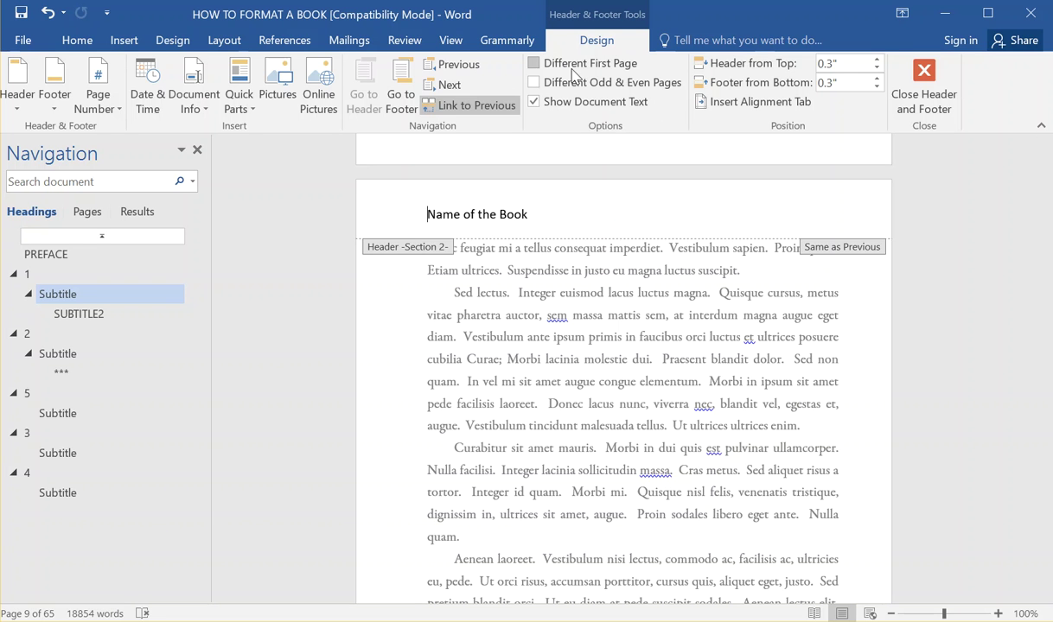
left_click(537, 83)
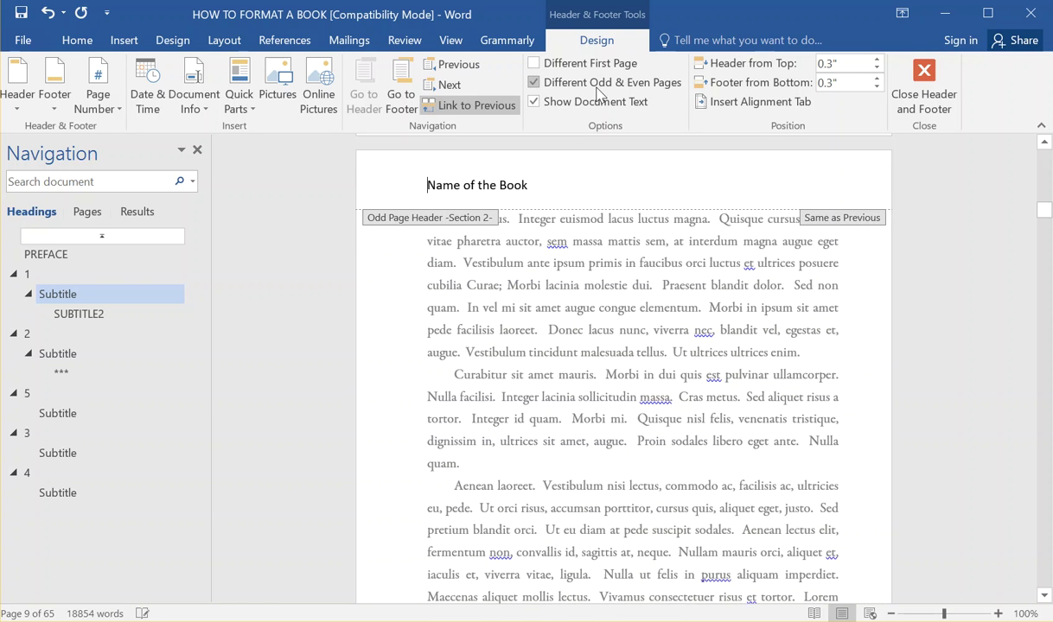
scroll(554, 206, "up", 15)
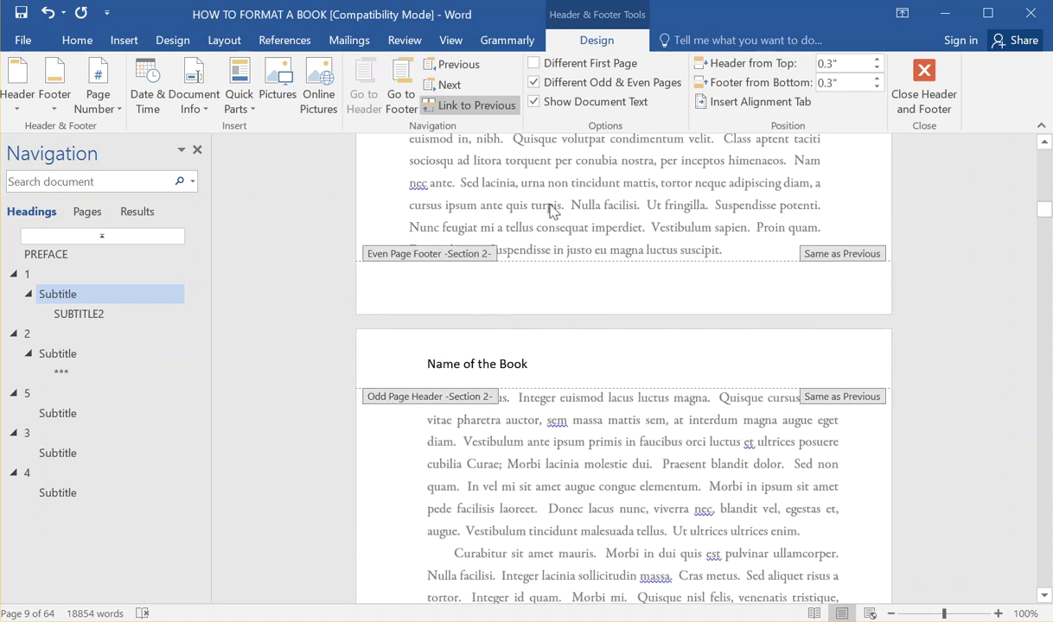
scroll(504, 286, "down", 15)
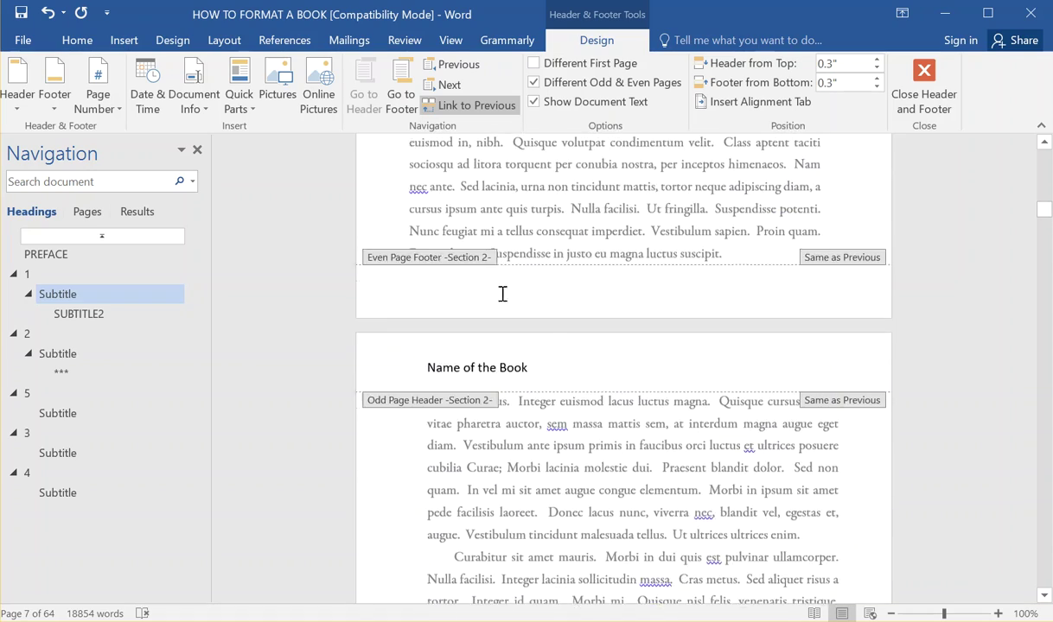
Replace the odd page header text on the third page of chapter 1 with "Name of Book".
scroll(505, 305, "down", 2)
scroll(508, 306, "up", 6)
scroll(510, 303, "down", 20)
scroll(515, 319, "up", 6)
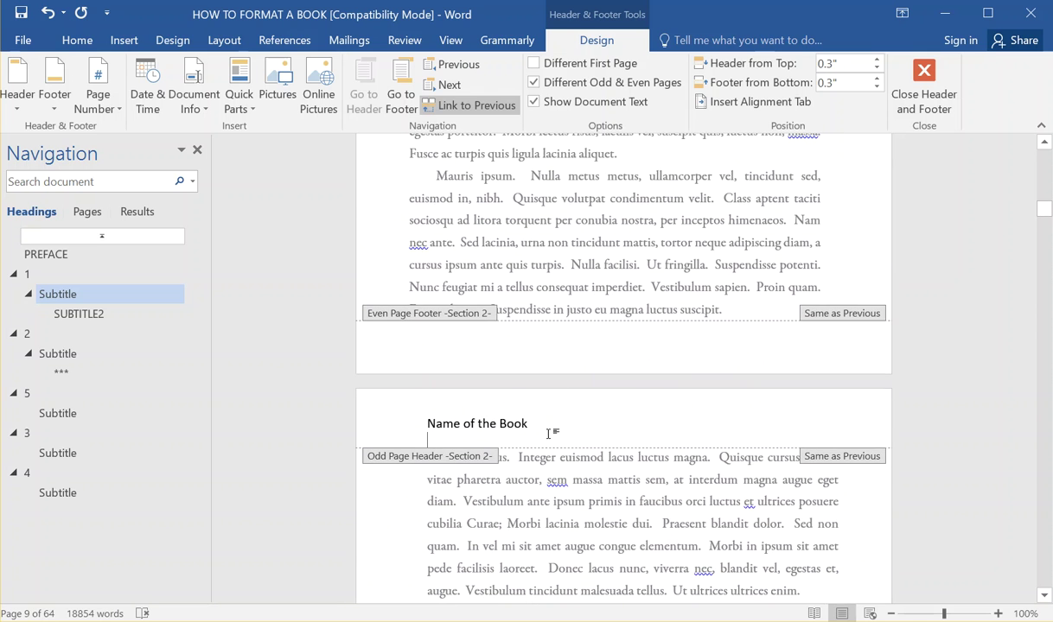
triple_click(419, 423)
scroll(484, 418, "down", 5)
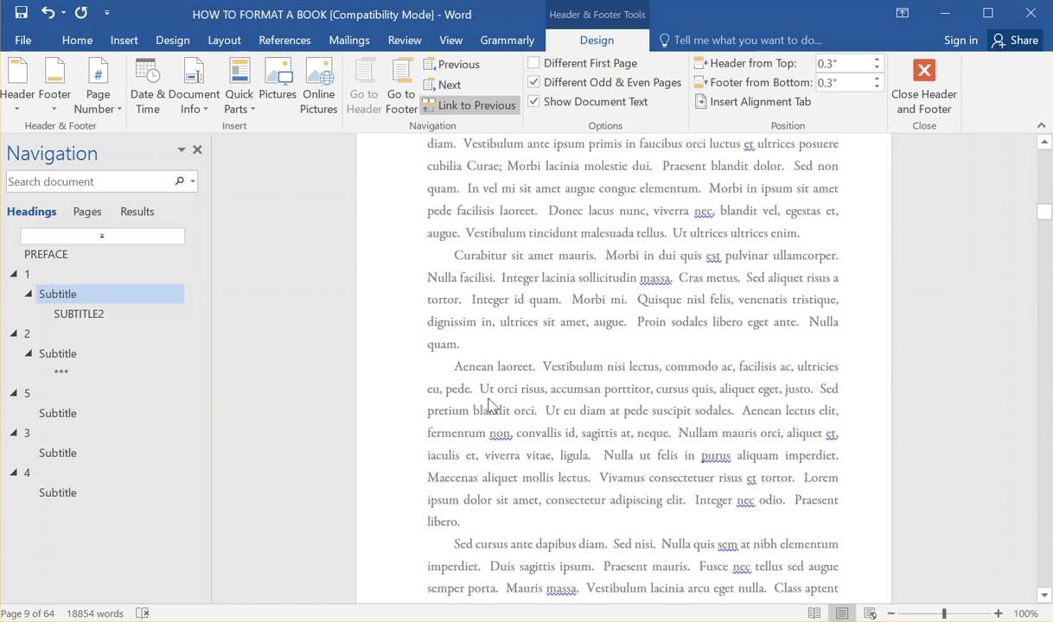
type("c")
type("Name of Book")
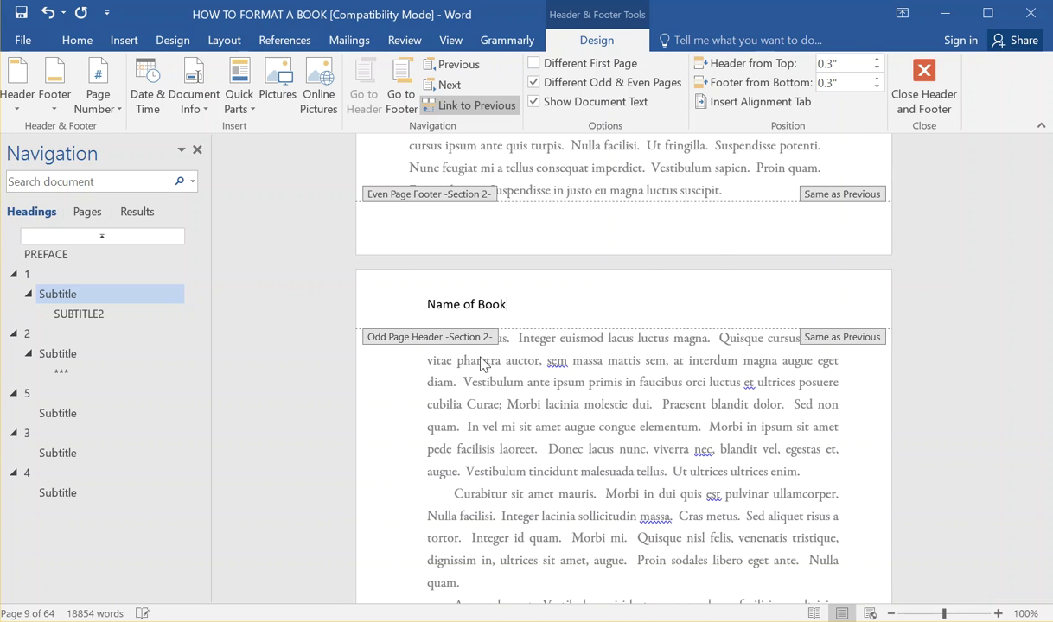
Enter "Author Name" in the even page header on the page following the "Name of Book" header.
scroll(474, 509, "down", 6)
scroll(474, 509, "down", 3)
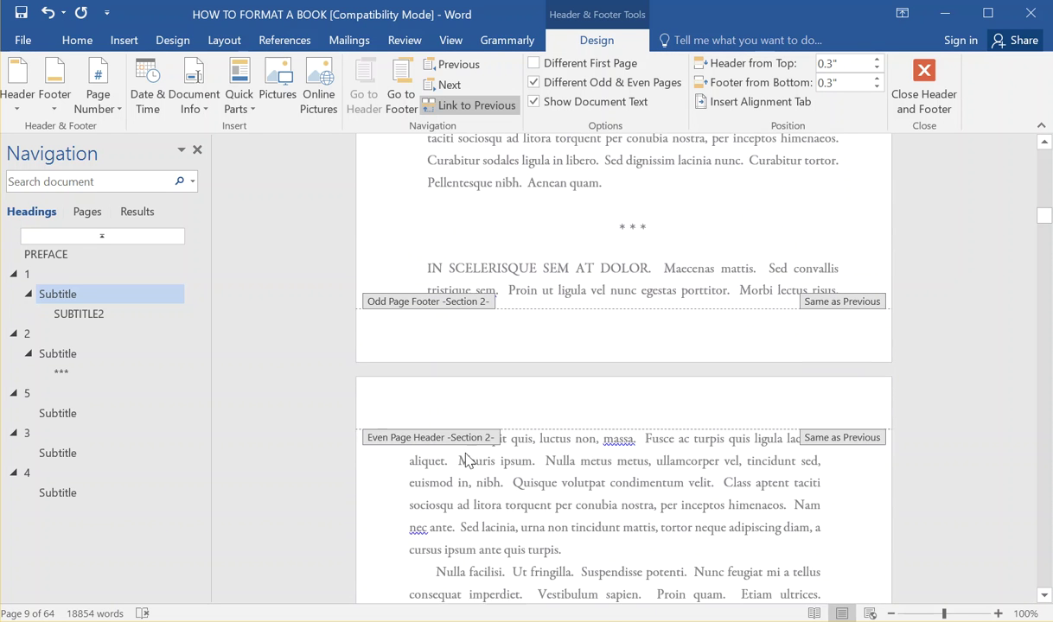
type("Author")
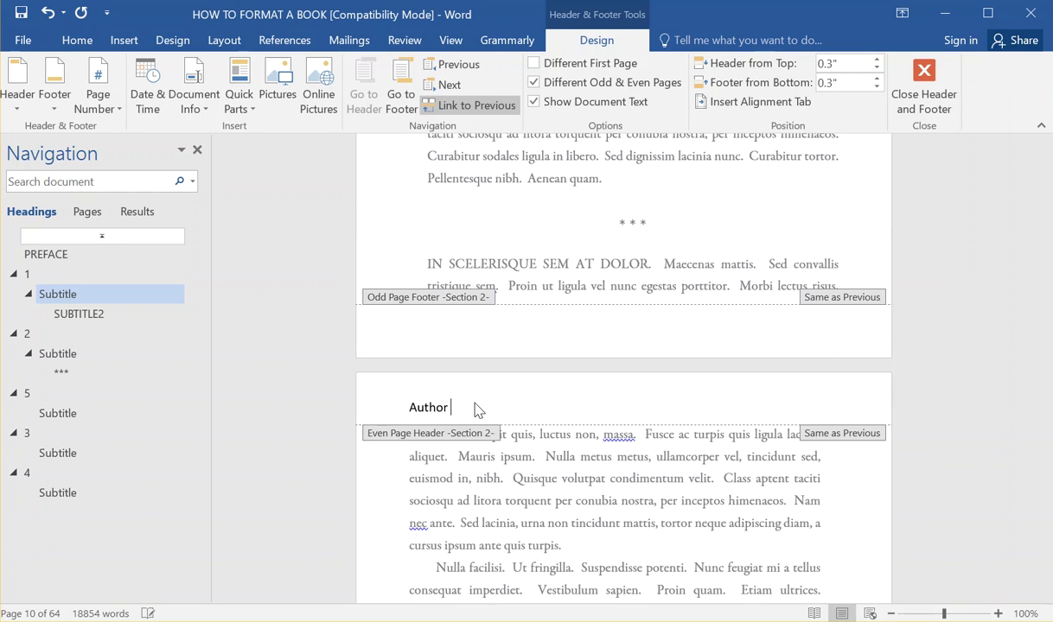
type(" Page")
key("BackSpace")
key("BackSpace")
key("BackSpace")
key("BackSpace")
type("Name")
Display multiple pages side by side and compare the odd and even page headers of section 2.
scroll(536, 380, "up", 2)
scroll(536, 380, "up", 10)
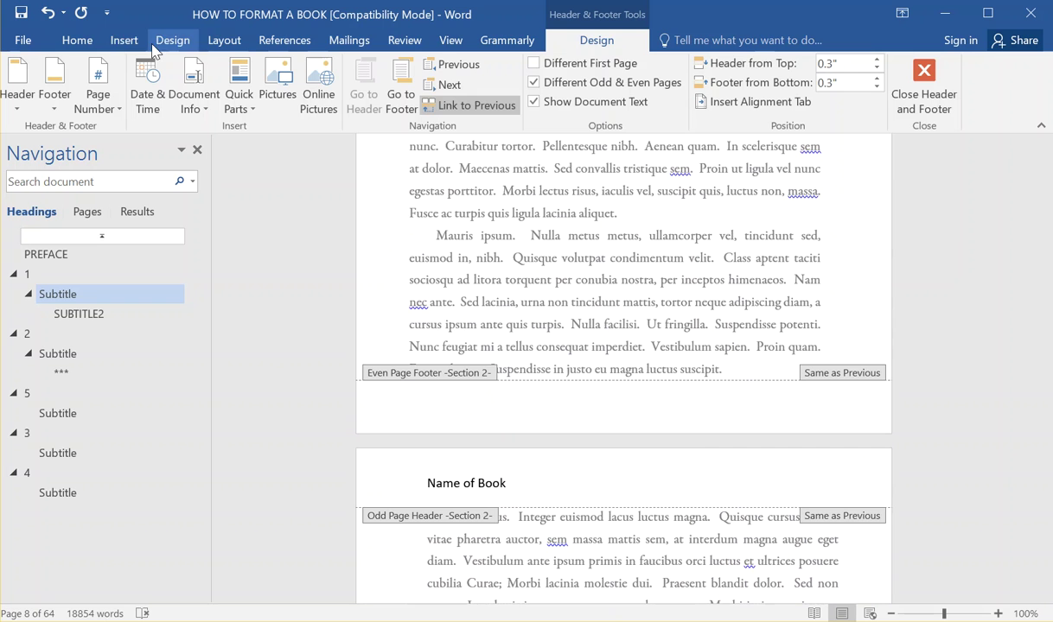
left_click(236, 43)
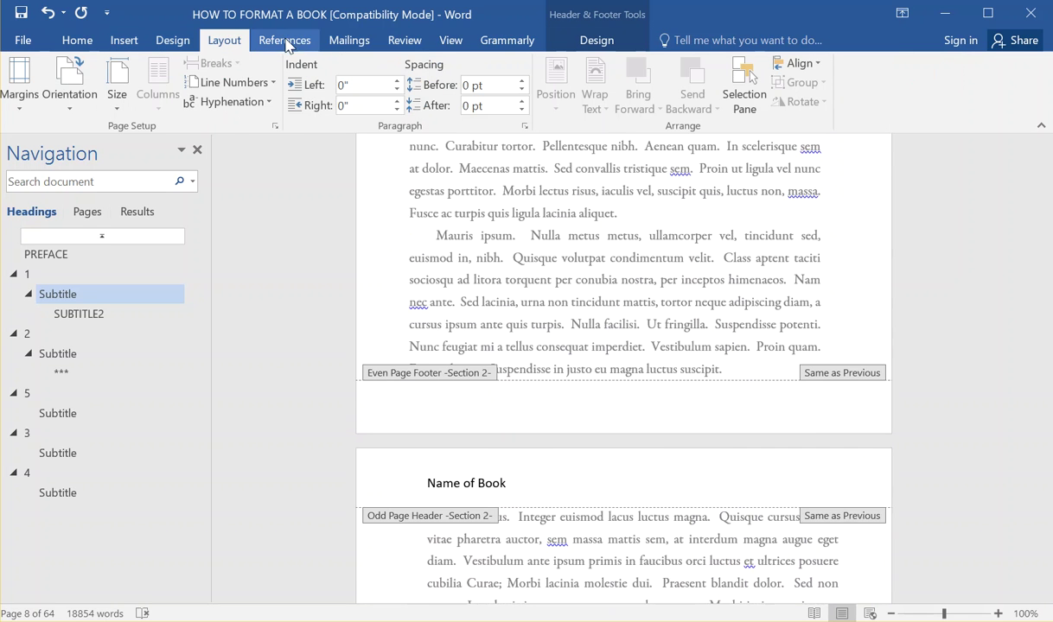
left_click(452, 40)
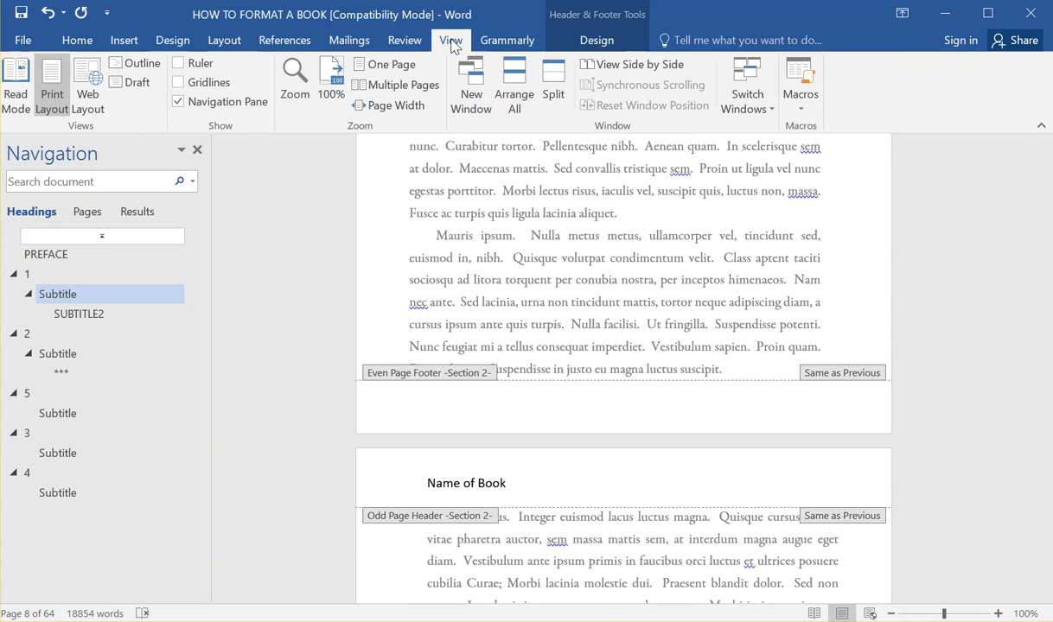
left_click(380, 84)
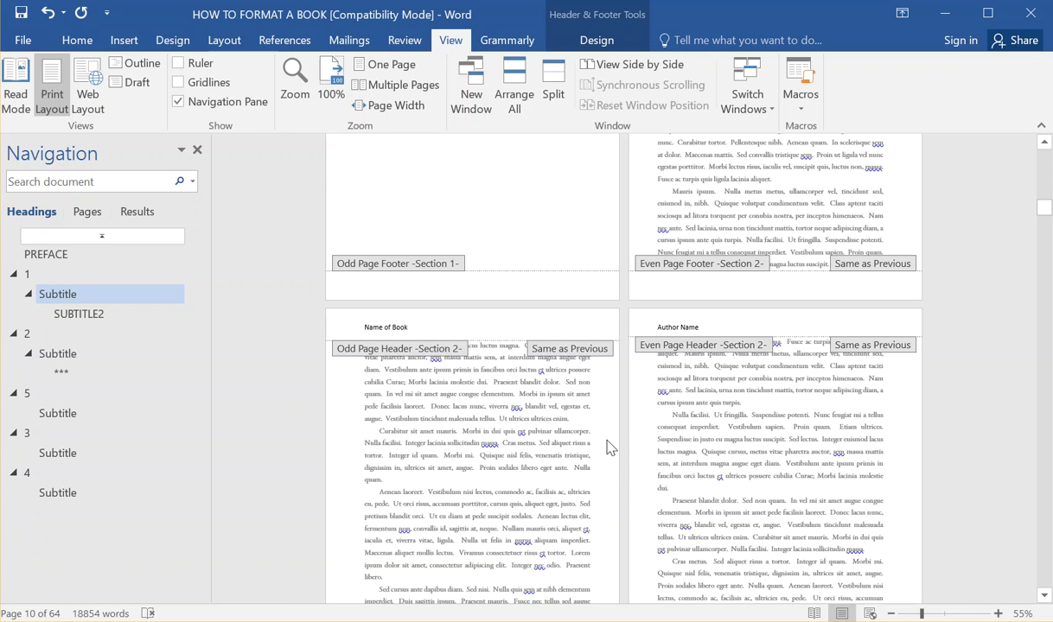
scroll(608, 447, "down", 4)
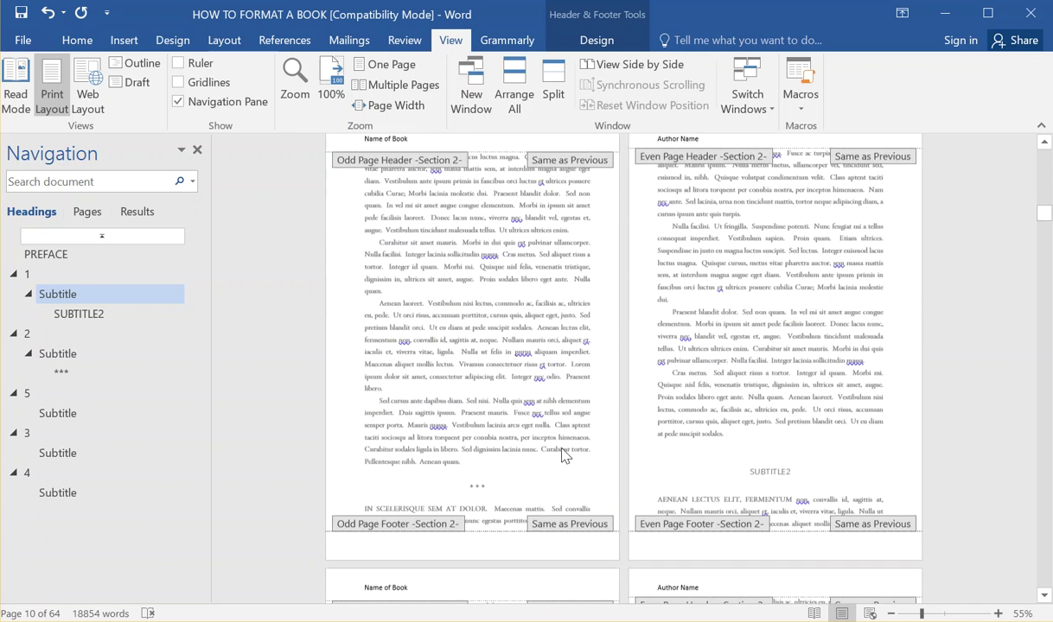
scroll(425, 276, "up", 3)
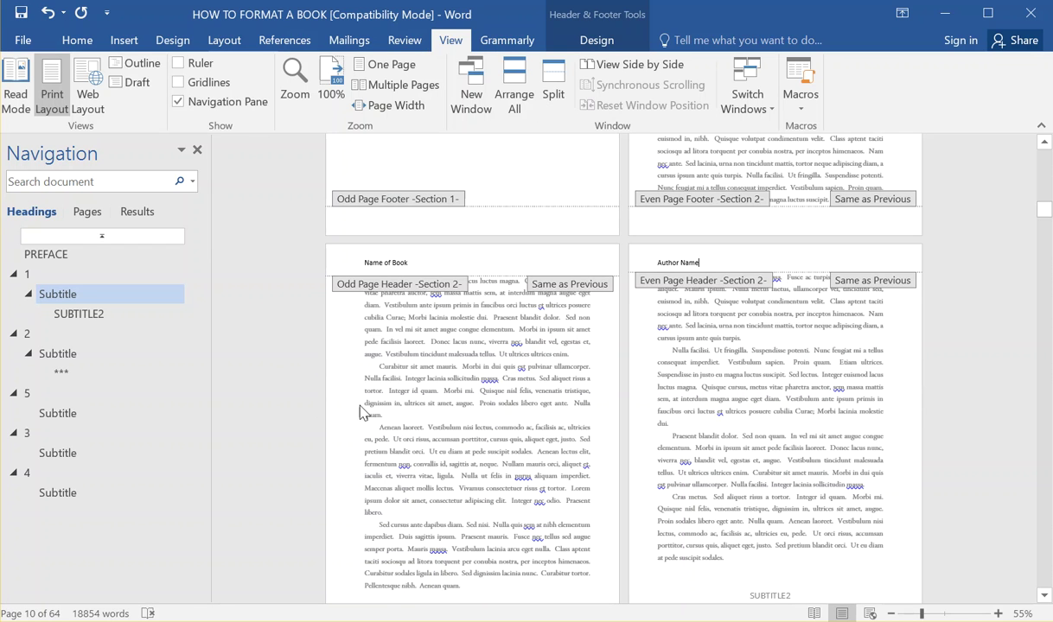
Center the "Name of Book" odd page header and the "Author Name" even page header.
left_click(381, 262)
left_click(75, 45)
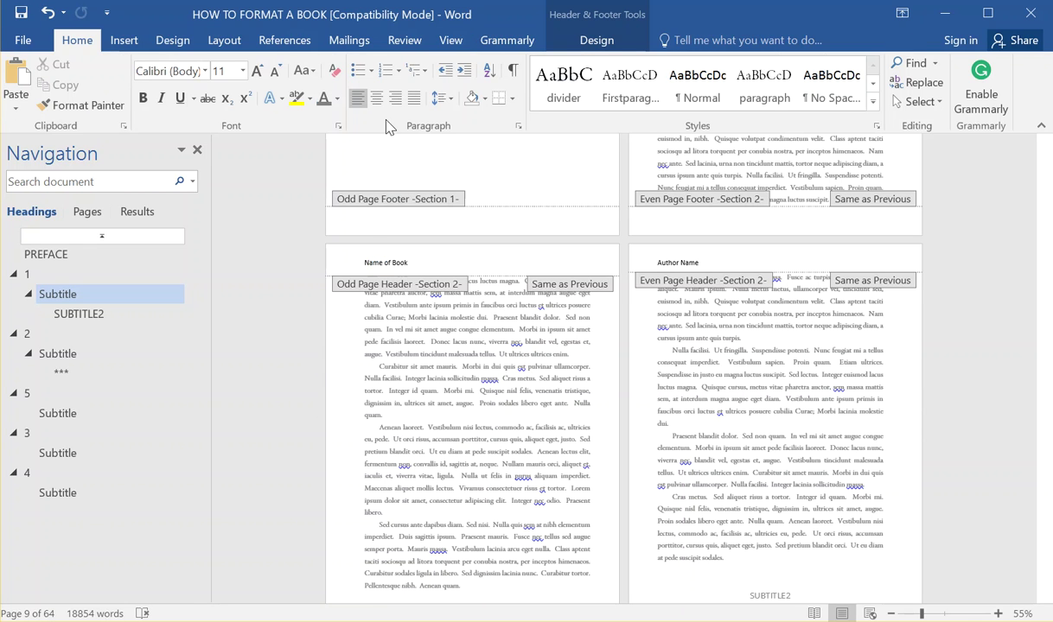
left_click(376, 98)
left_click(681, 260)
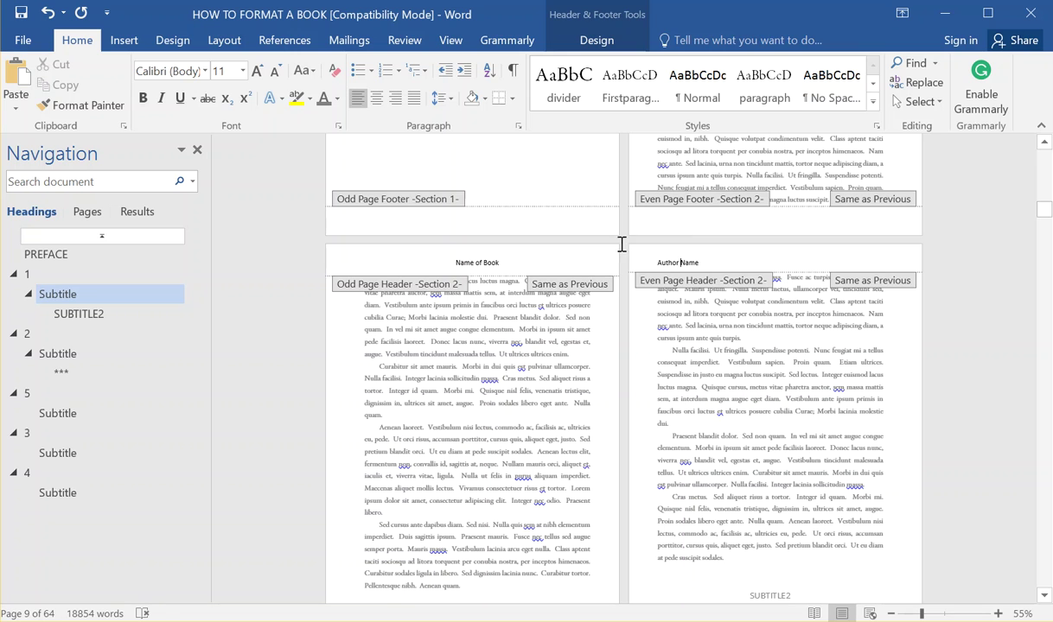
left_click(378, 98)
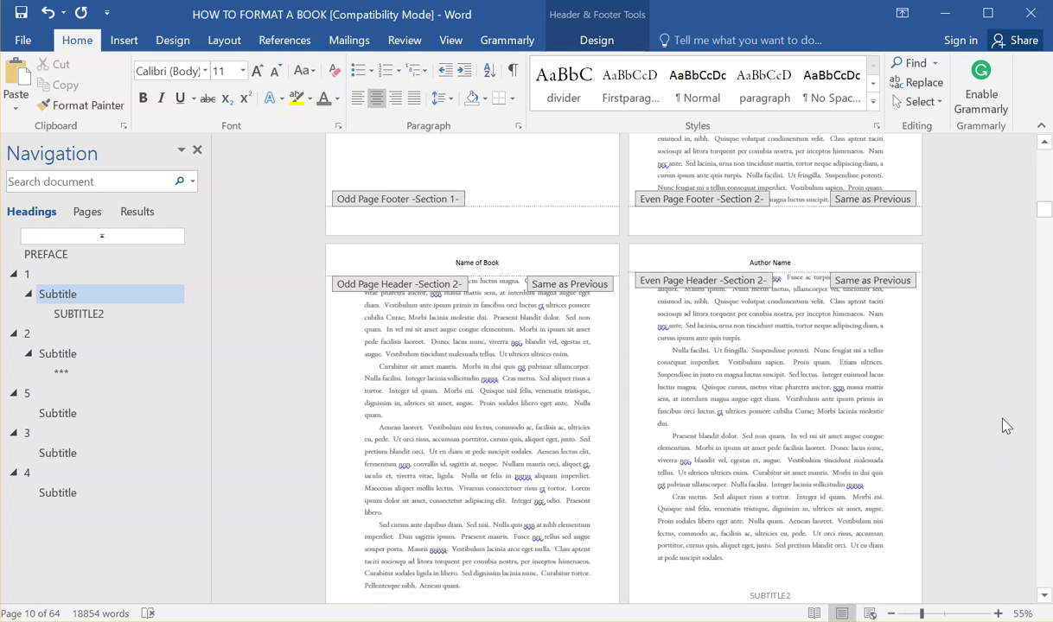
Right-align the "Name of Book" odd page header and left-align the "Author Name" even page header.
left_click(485, 263)
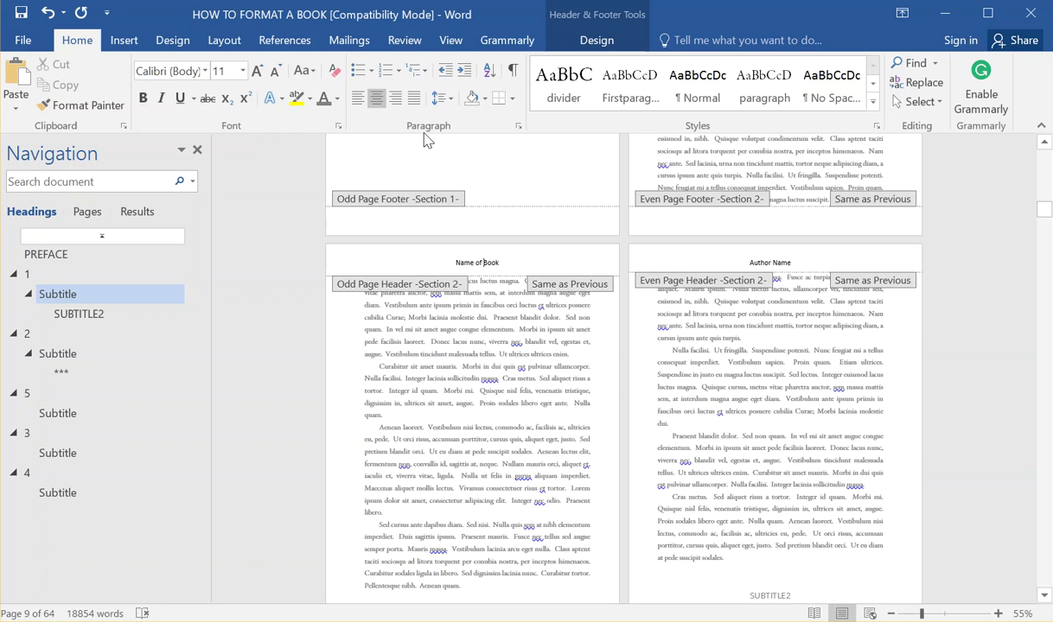
left_click(395, 97)
left_click(771, 263)
left_click(358, 98)
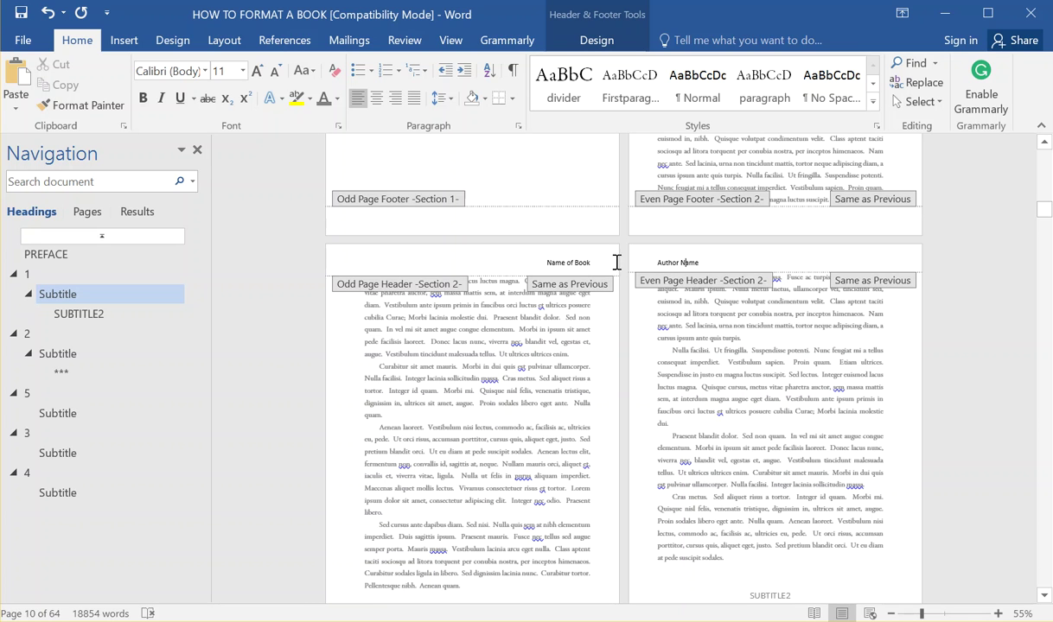
Create a new paragraph style named "headings" from the formatting of the "Name of Book" header text.
left_click_drag(543, 264, 623, 264)
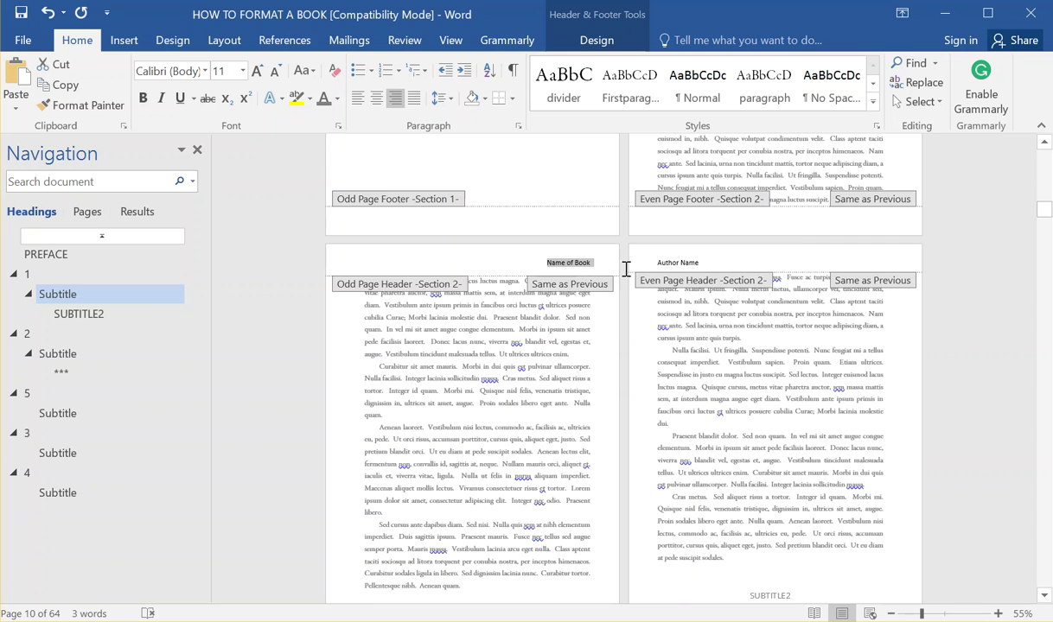
right_click(570, 266)
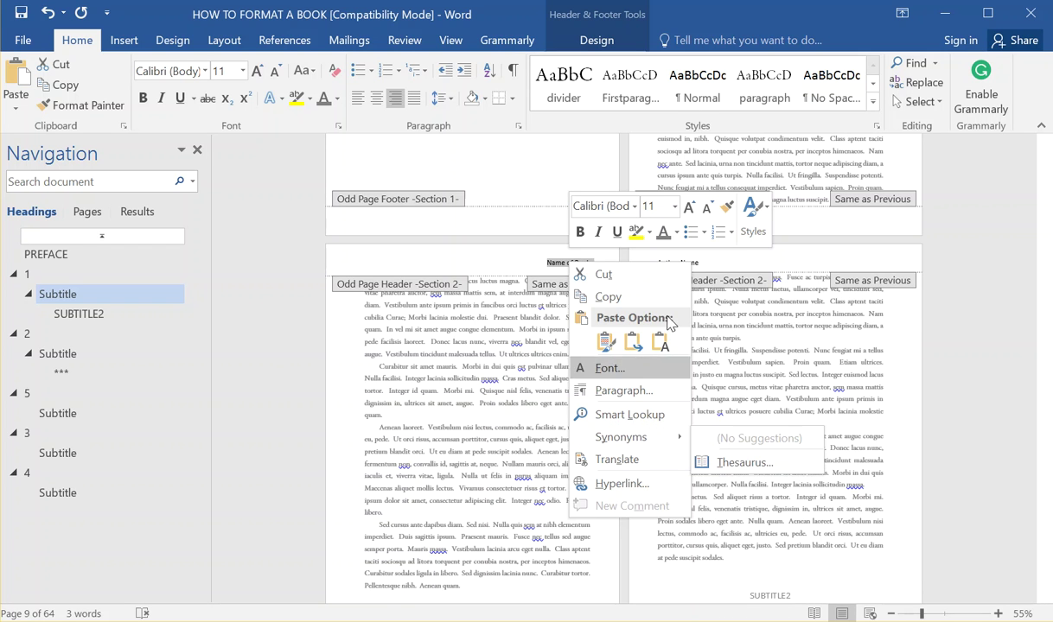
left_click(754, 223)
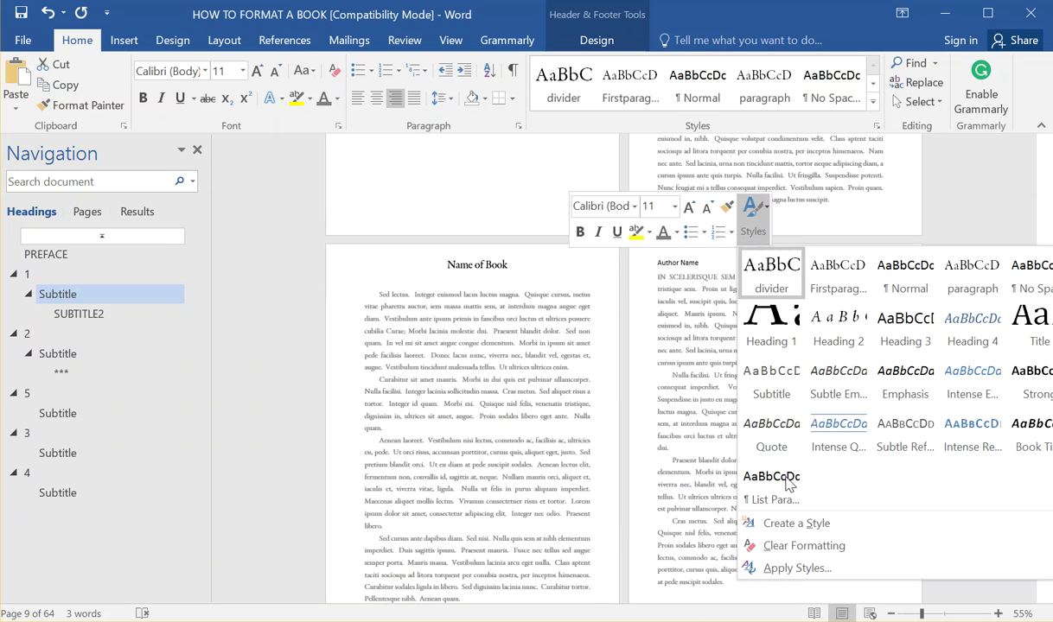
left_click(797, 524)
type("headings")
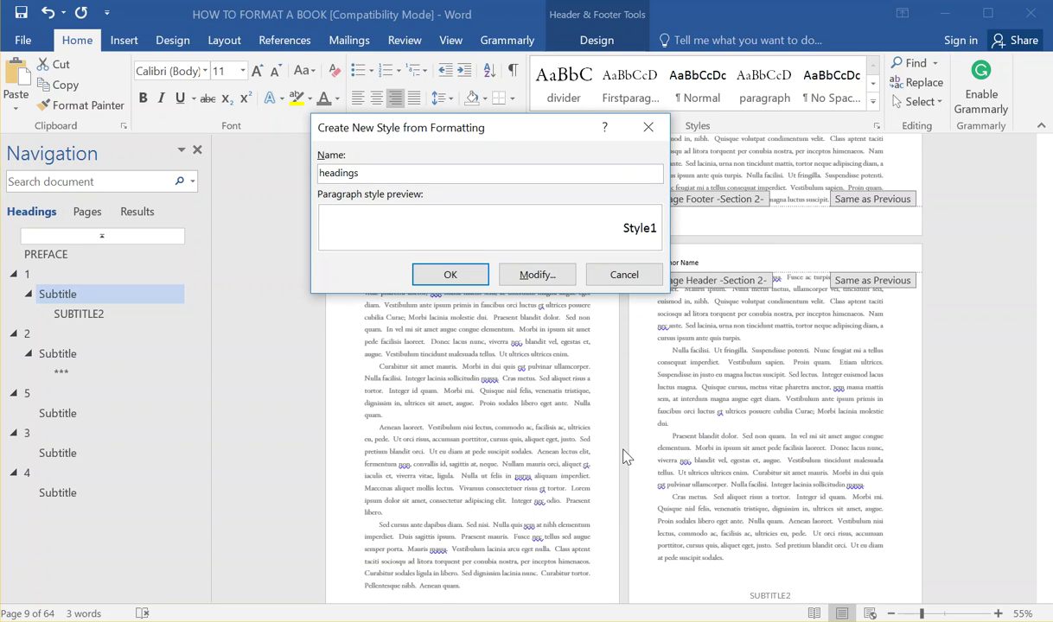
left_click(460, 277)
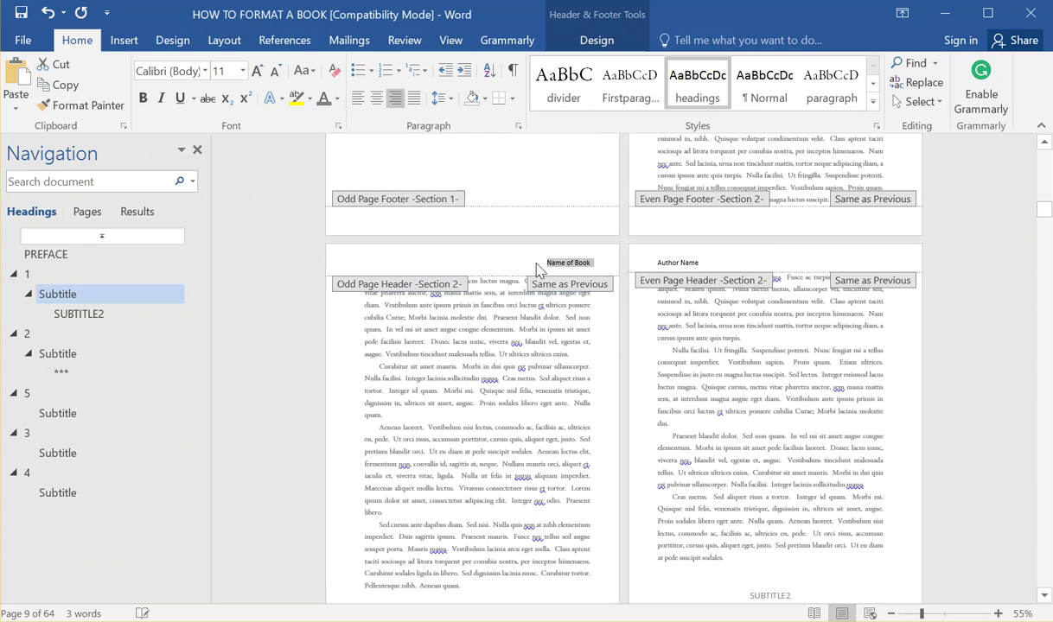
Apply the "headings" style to the "Author Name" even page header and left-align it.
left_click(709, 263)
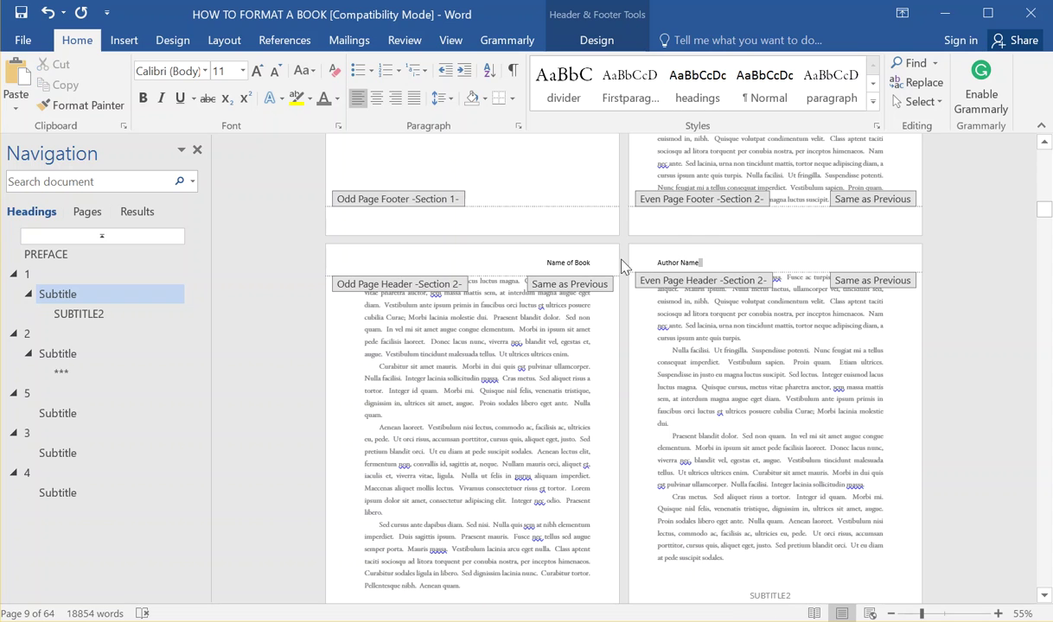
left_click_drag(712, 263, 648, 265)
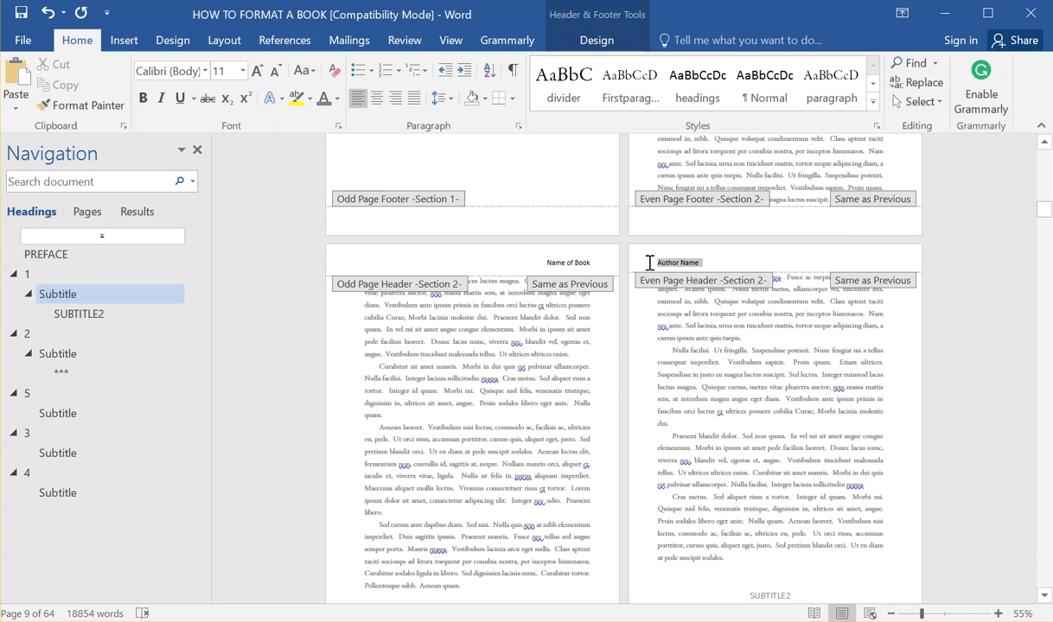
left_click(697, 85)
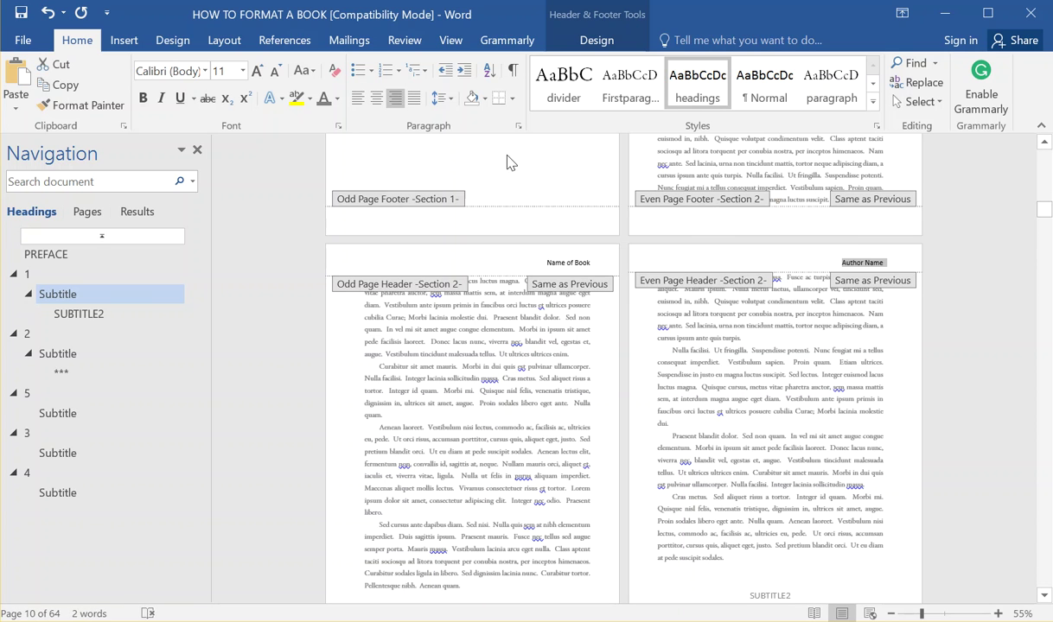
left_click(357, 98)
Format the author header in Adobe Jenson Pro Lt and uppercase, and update the "headings" style to match it.
left_click(205, 71)
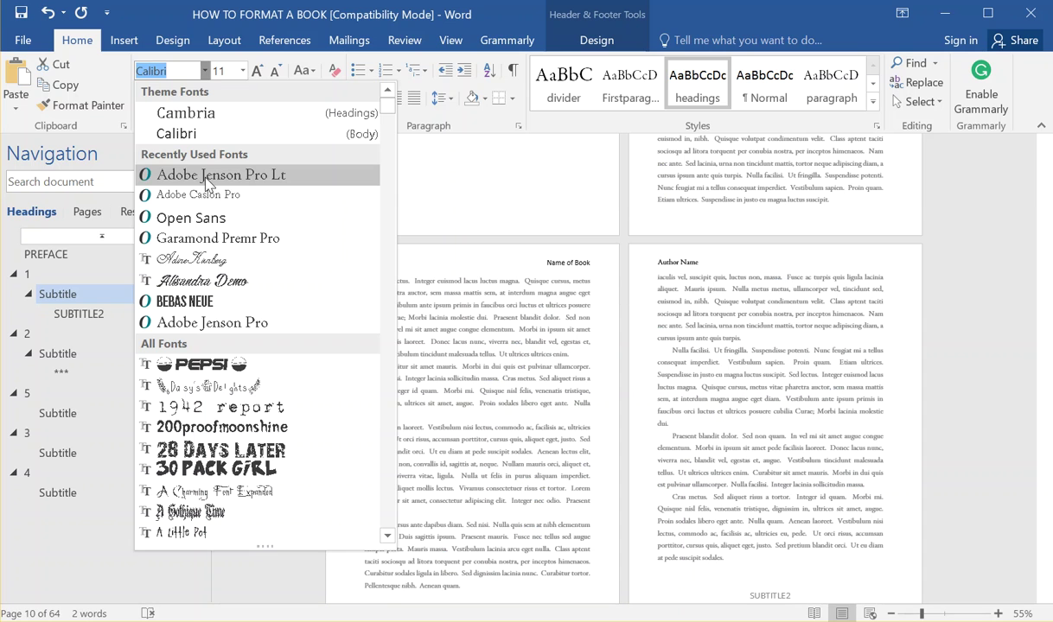
left_click(205, 175)
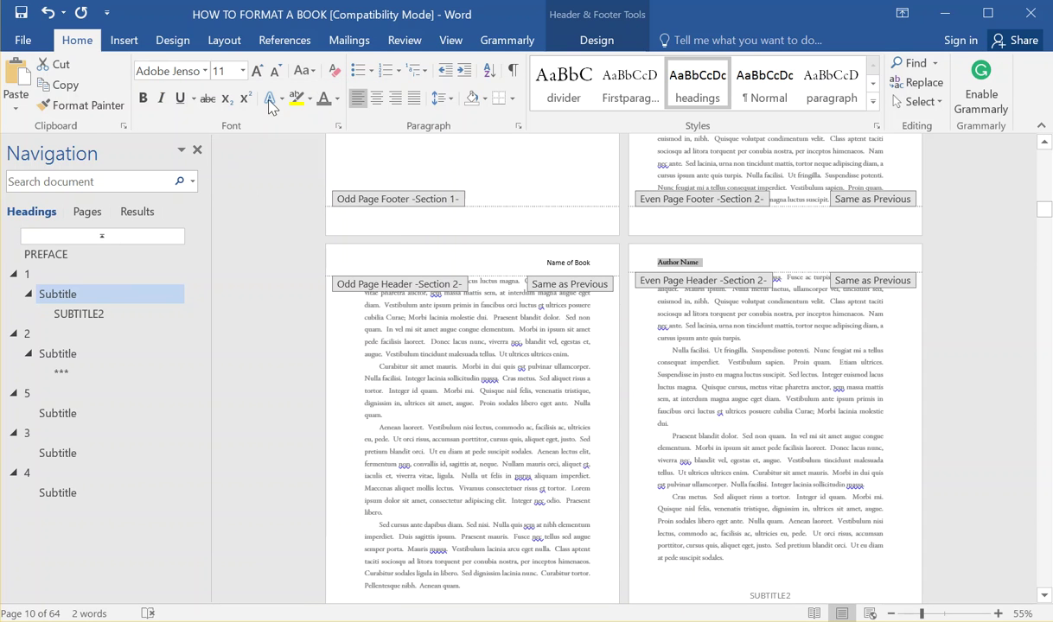
left_click(308, 73)
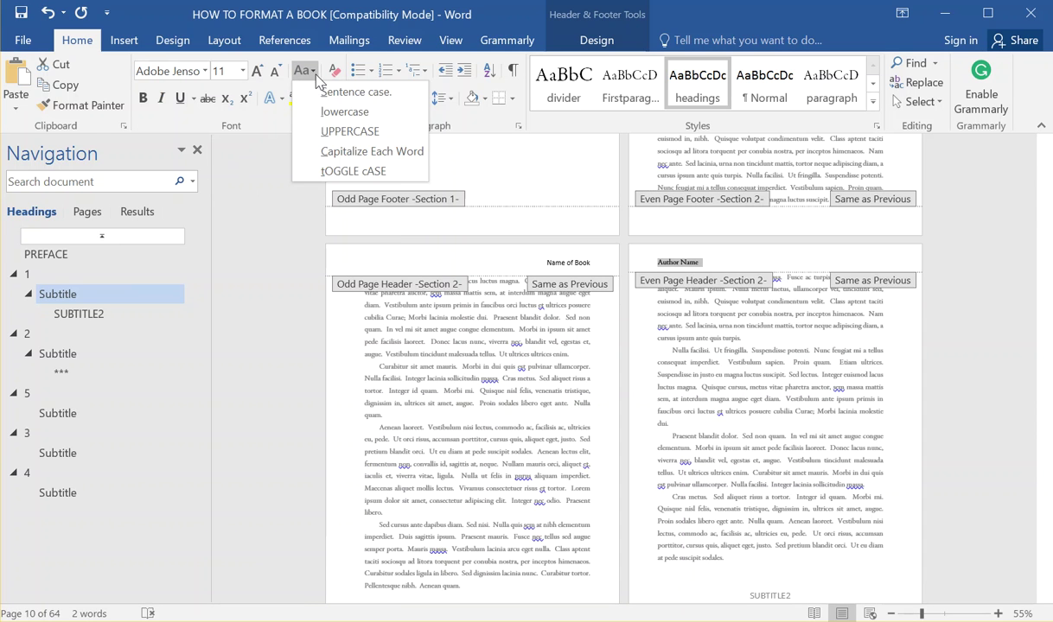
left_click(350, 132)
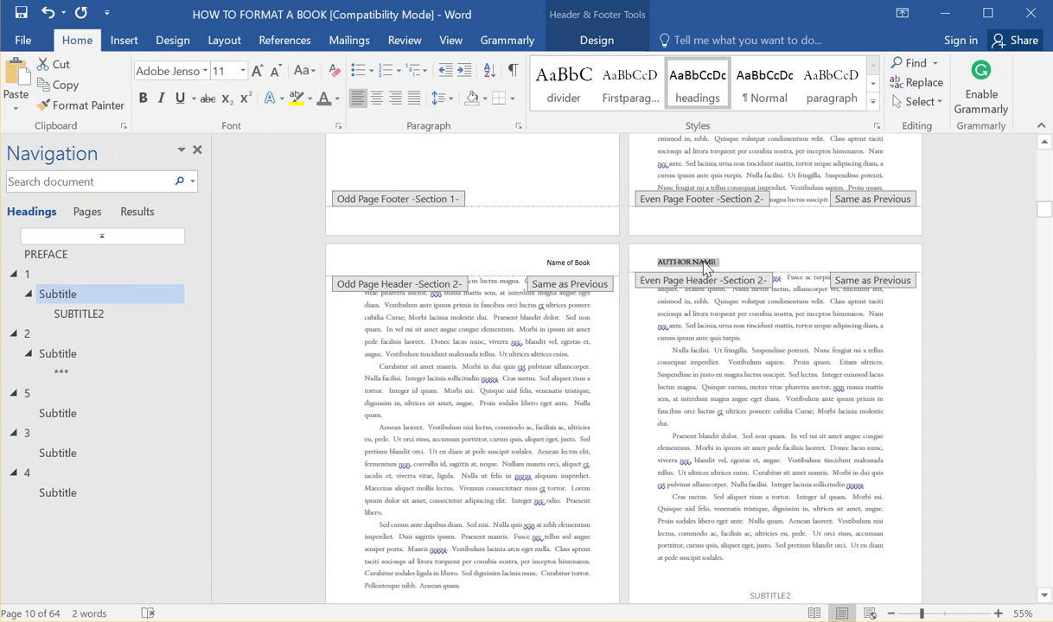
right_click(707, 90)
left_click(716, 97)
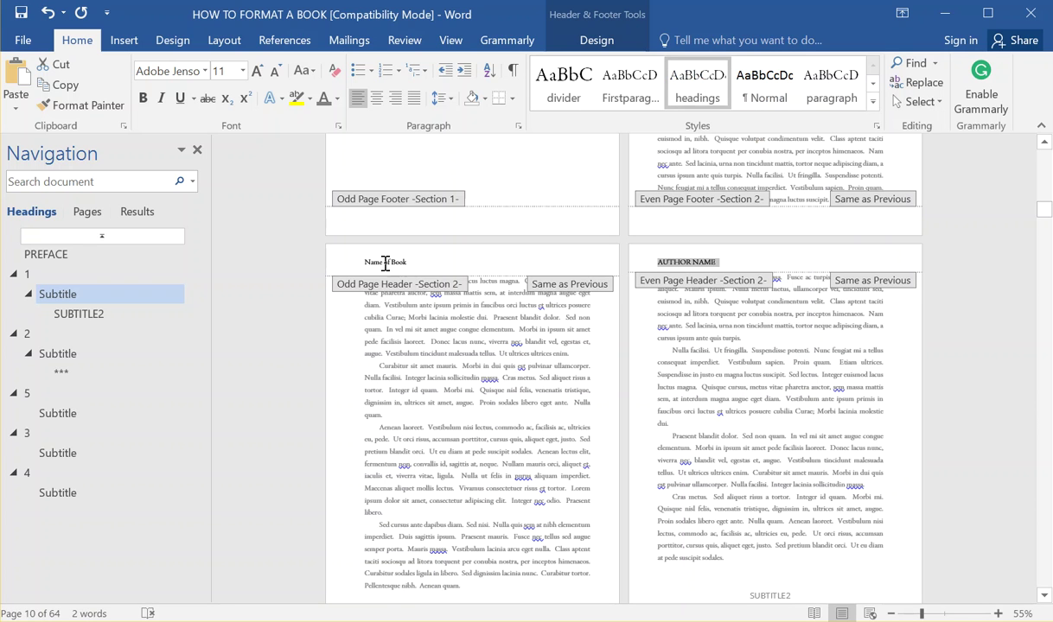
Change the "Name of Book" odd page header to uppercase and right-align it.
left_click(383, 258)
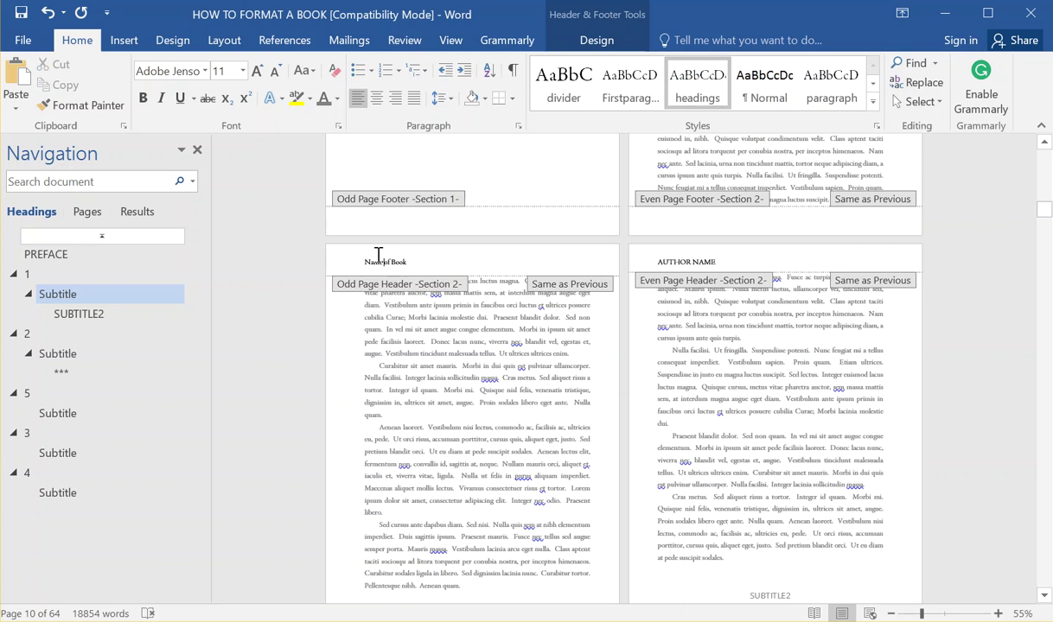
left_click_drag(412, 262, 357, 262)
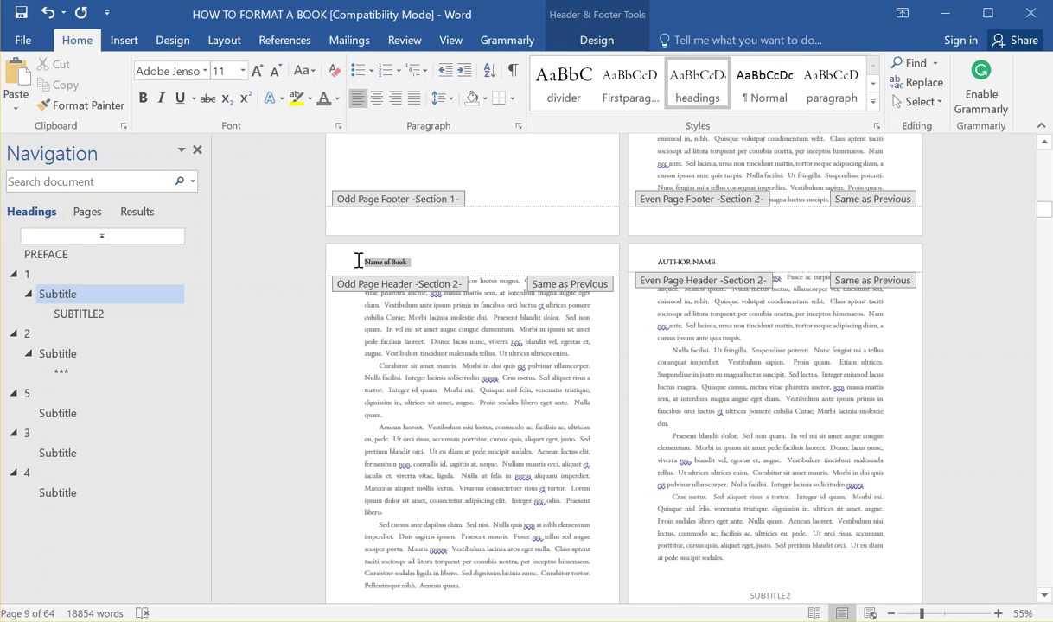
left_click(303, 71)
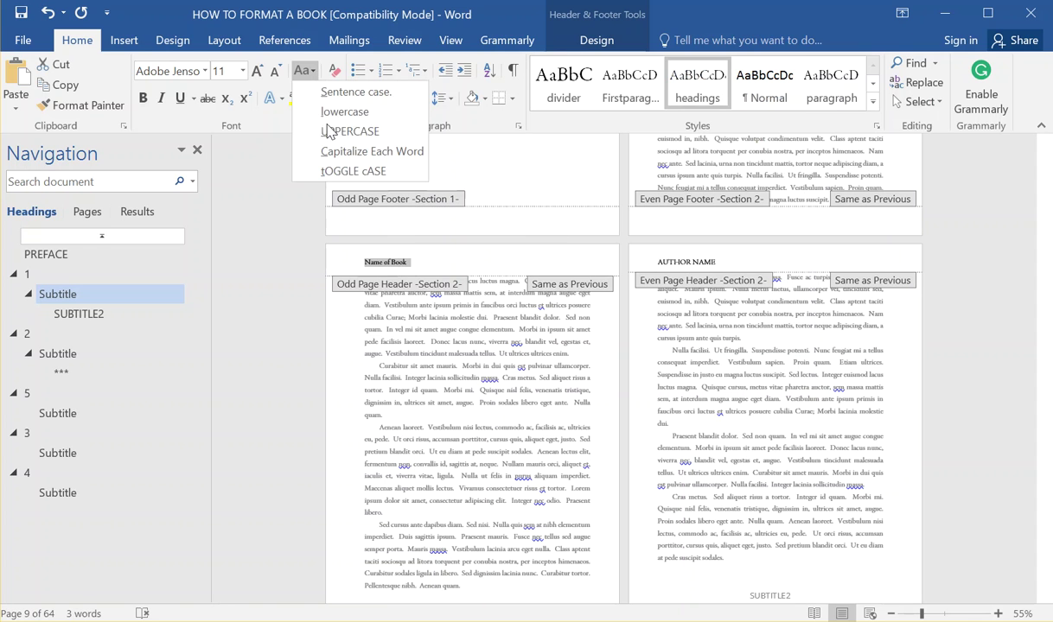
left_click(330, 132)
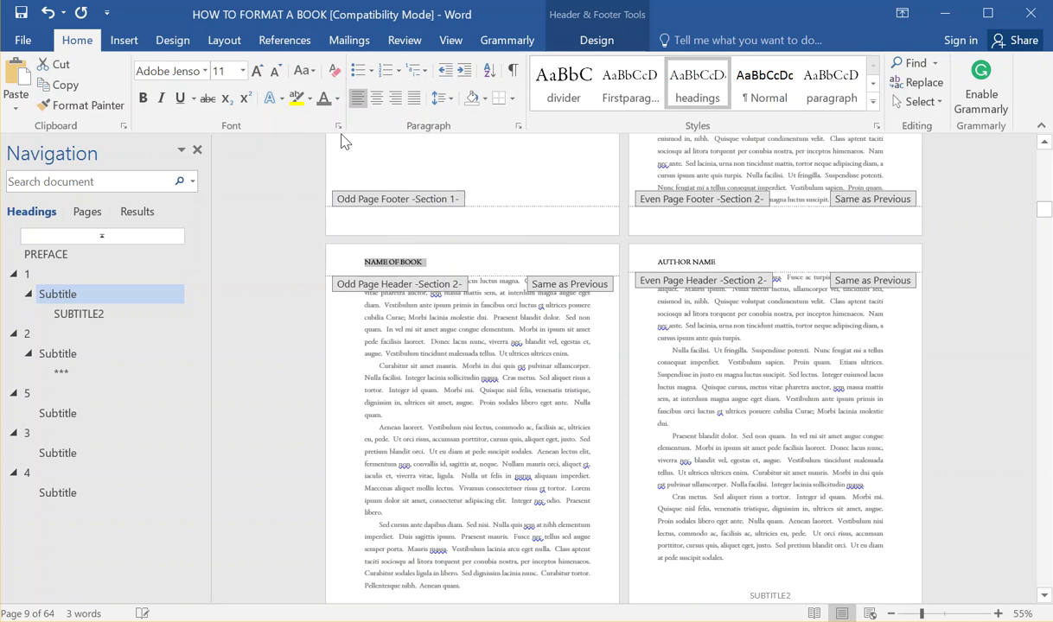
left_click(400, 103)
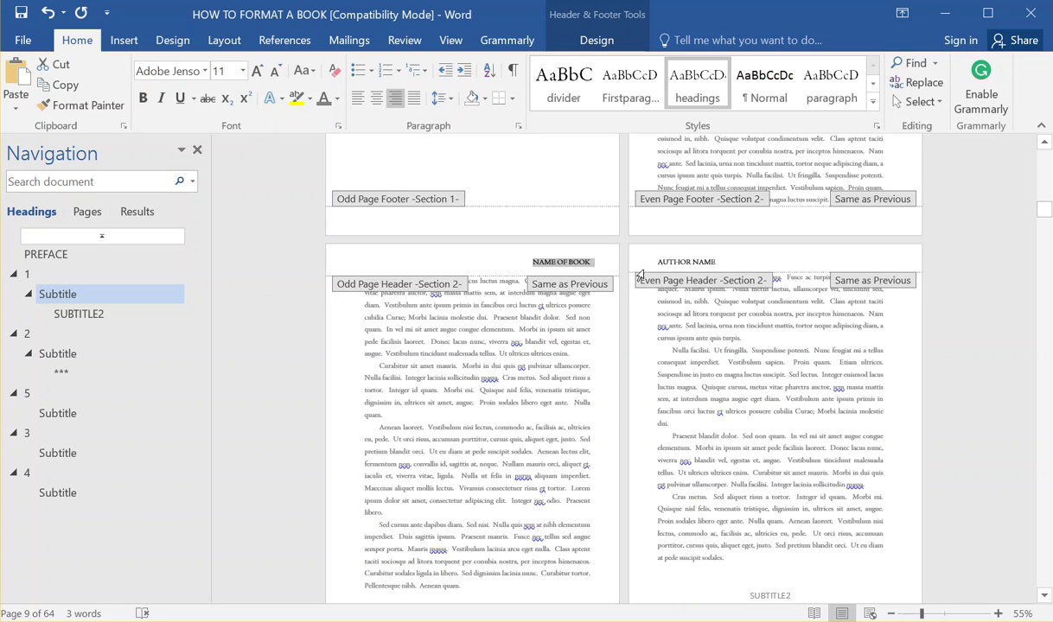
left_click(691, 259)
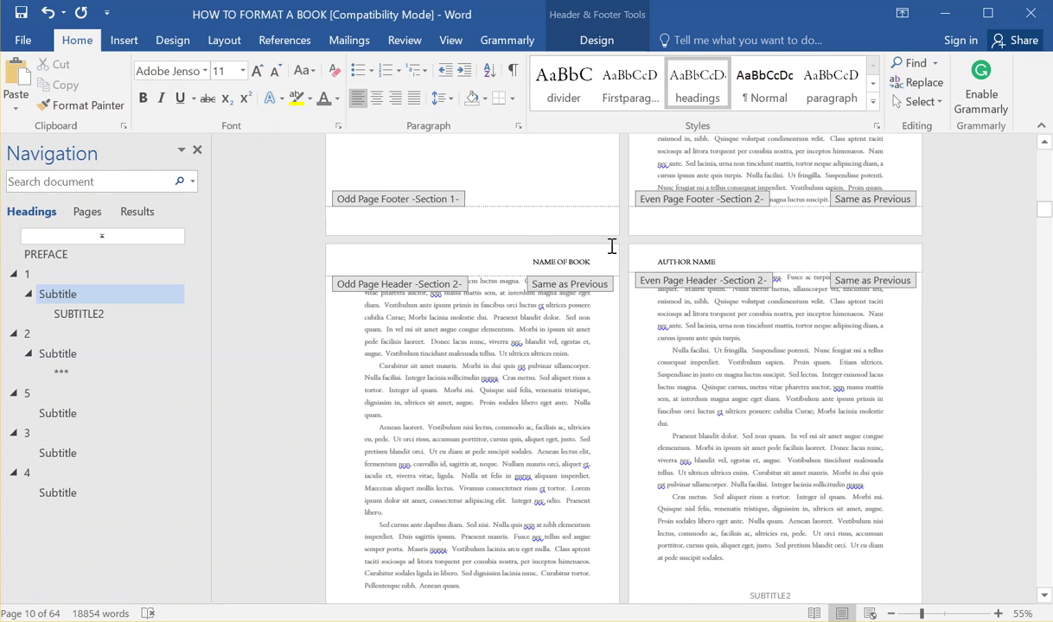
Go to chapter 3, open its odd page header for editing, and unlink the Section 2 odd header from the previous section.
double_click(543, 261)
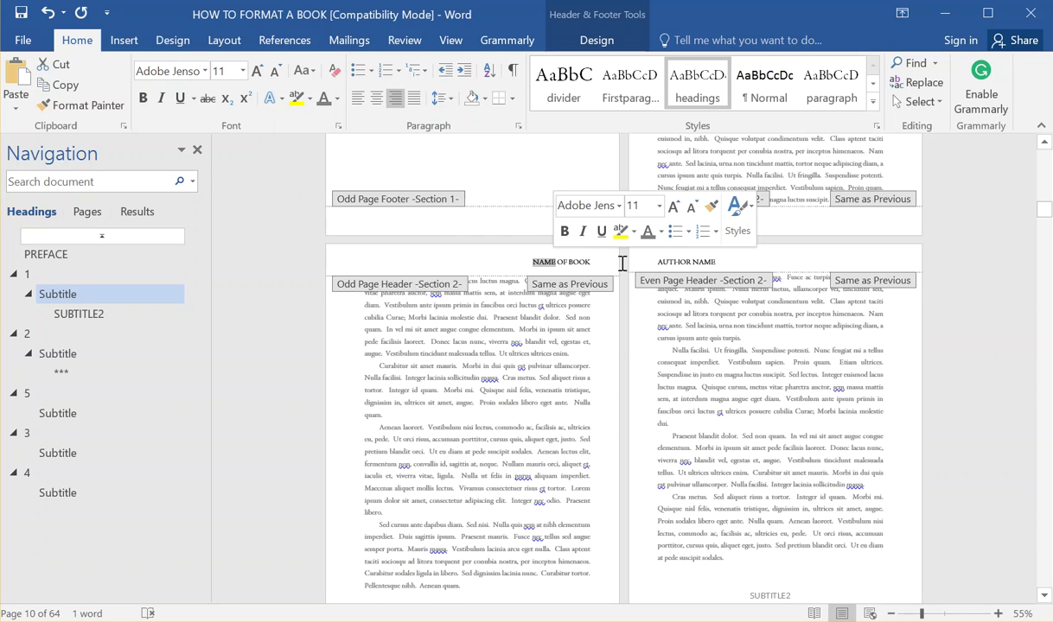
left_click(95, 353)
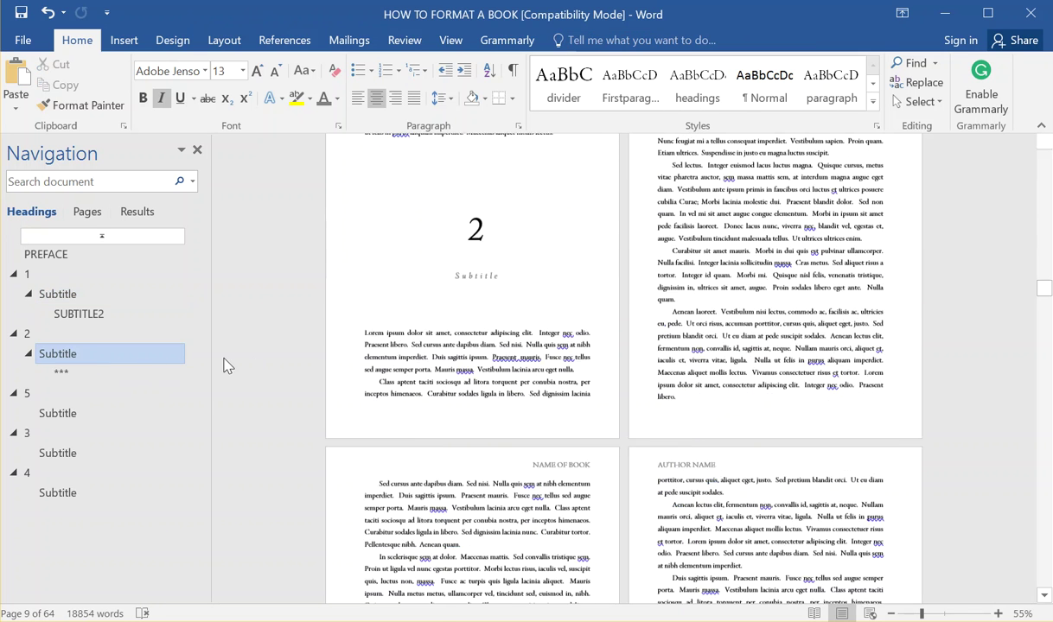
left_click(68, 455)
scroll(553, 469, "down", 3)
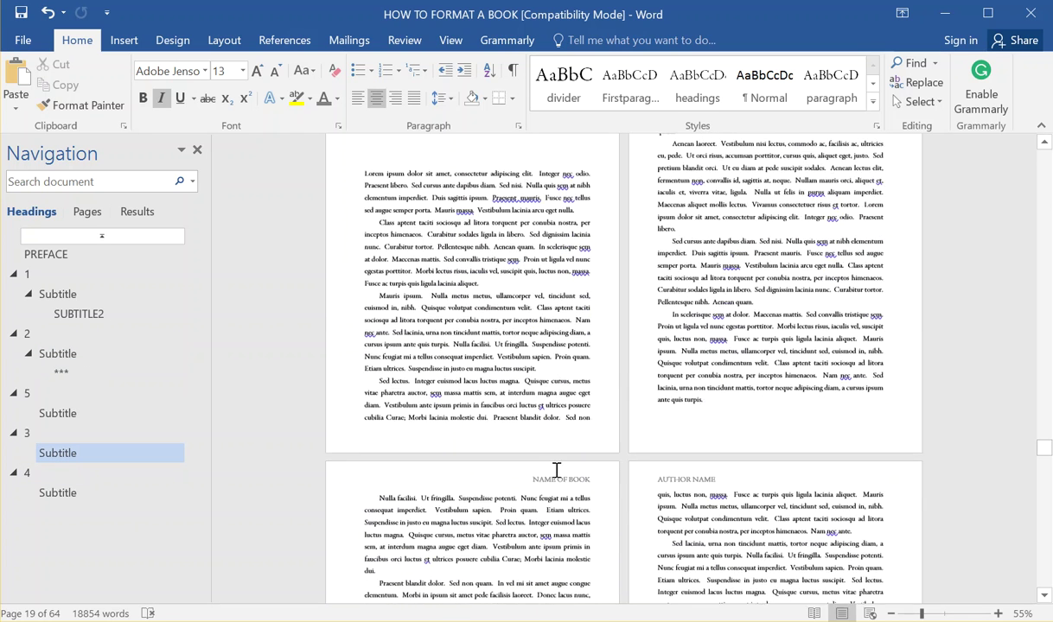
scroll(548, 469, "down", 2)
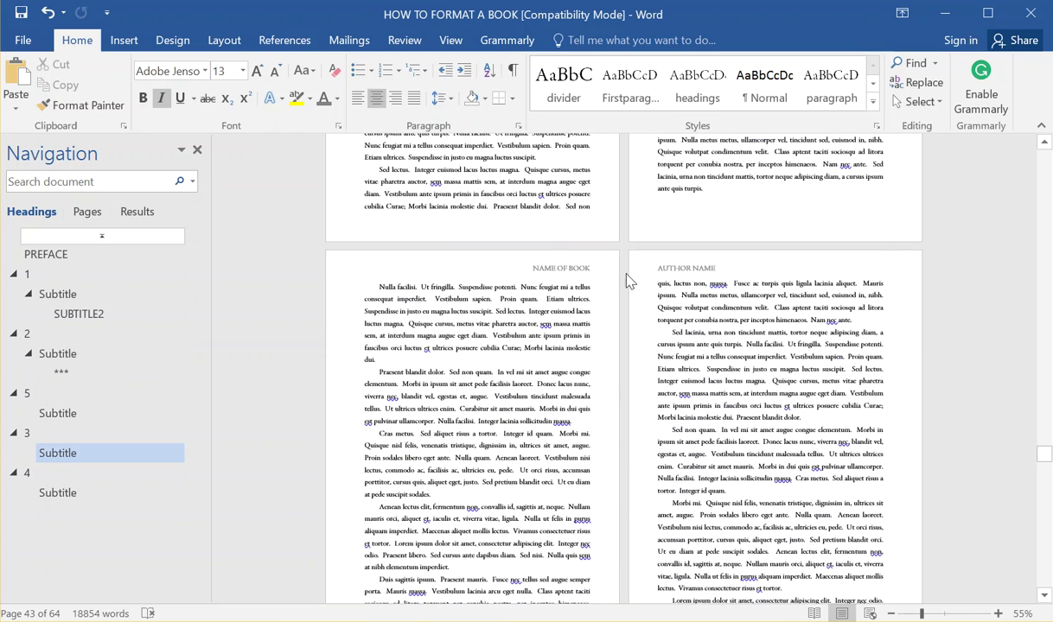
left_click(570, 269)
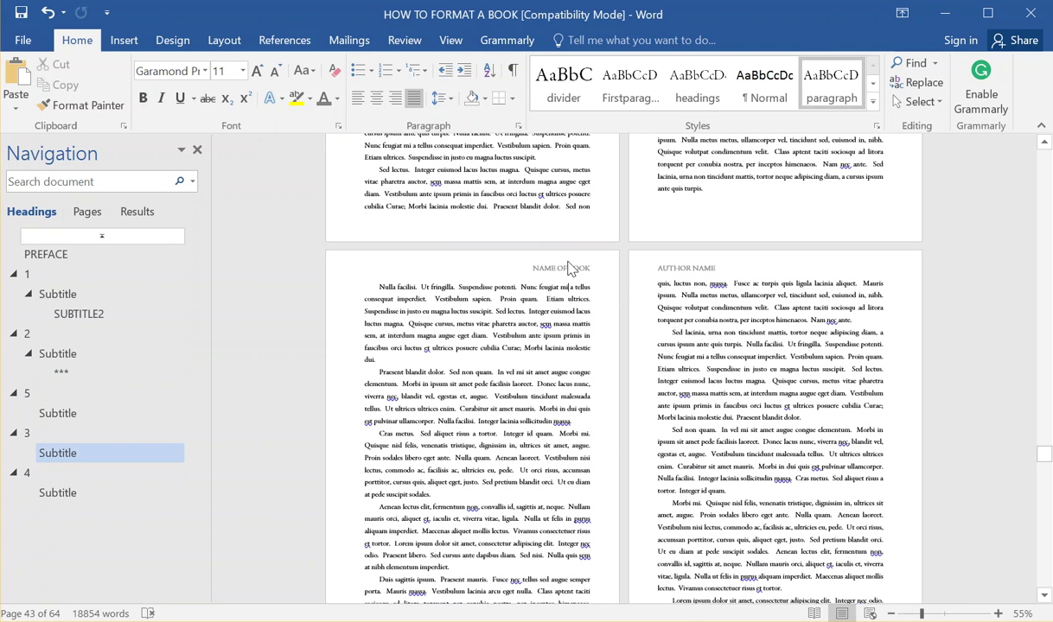
double_click(569, 268)
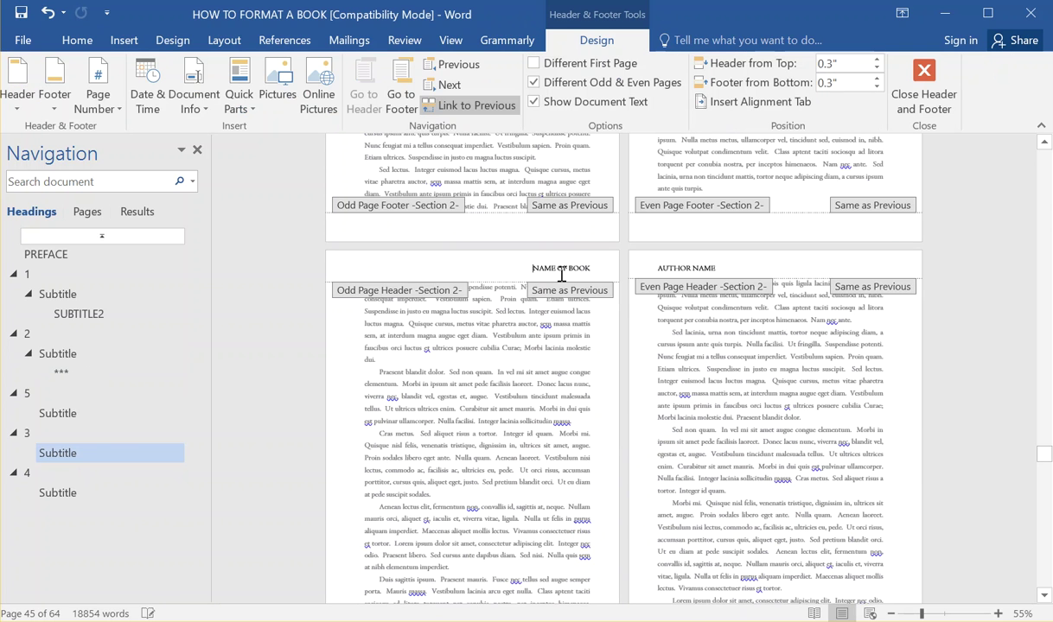
left_click(455, 107)
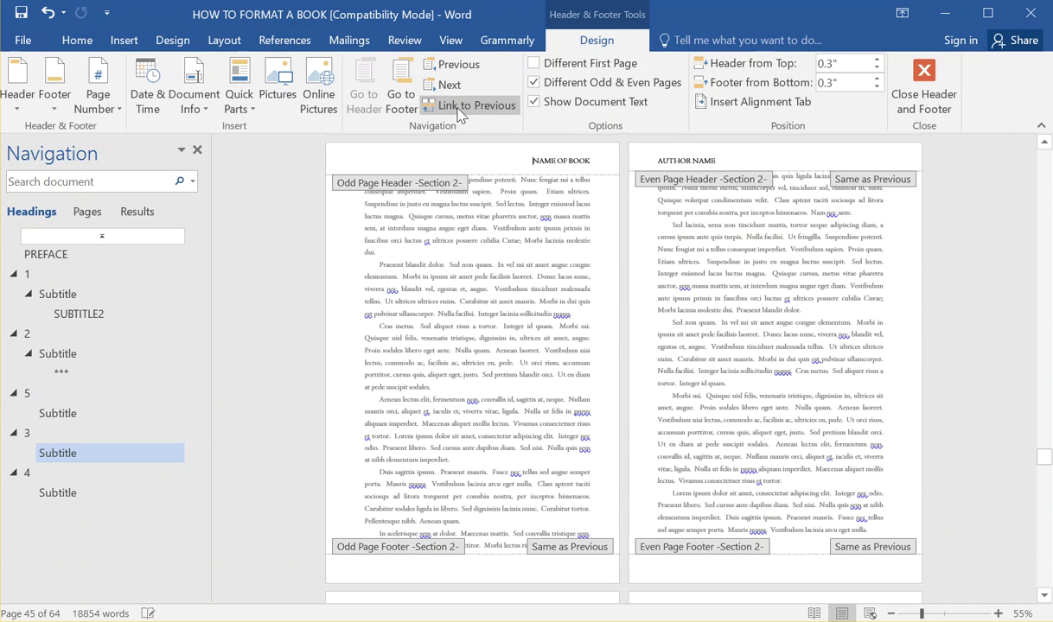
left_click(463, 108)
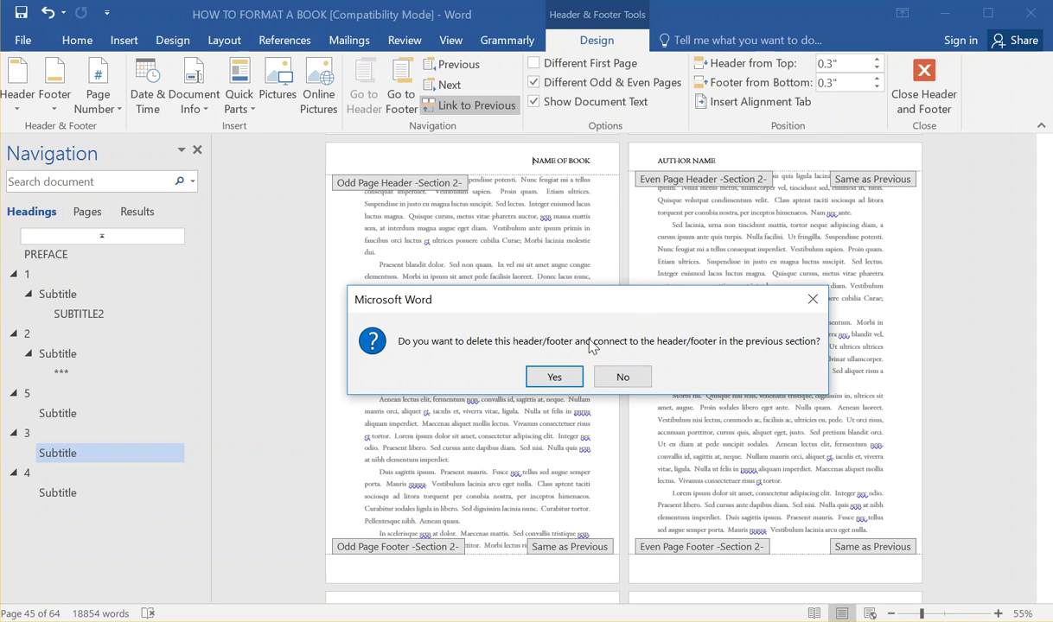
left_click(813, 300)
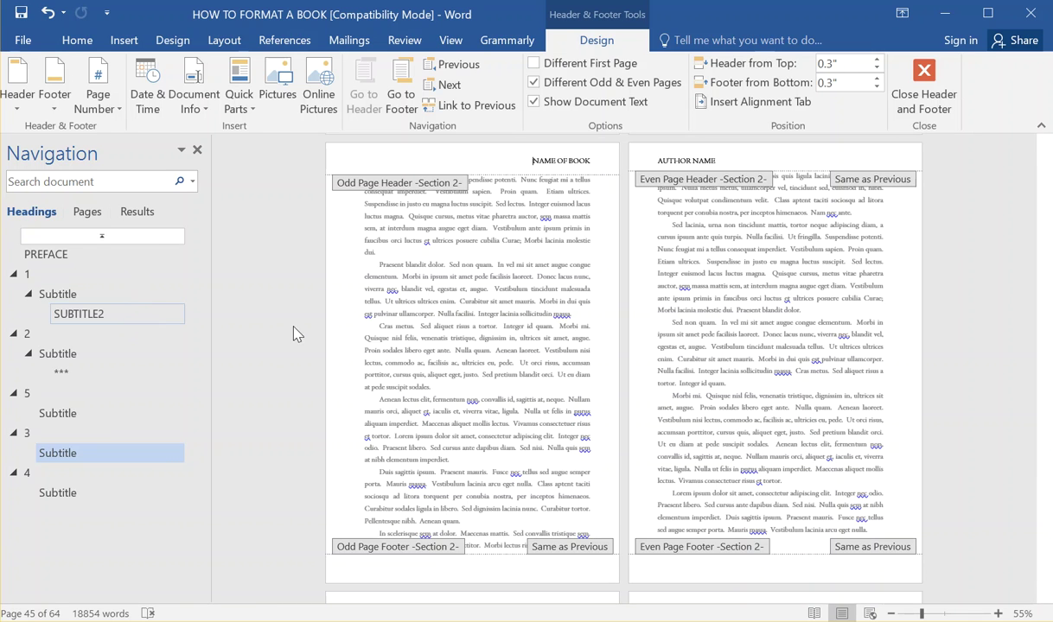
Examine the running headers on the Preface pages and on the opening page of chapter 1.
left_click(114, 251)
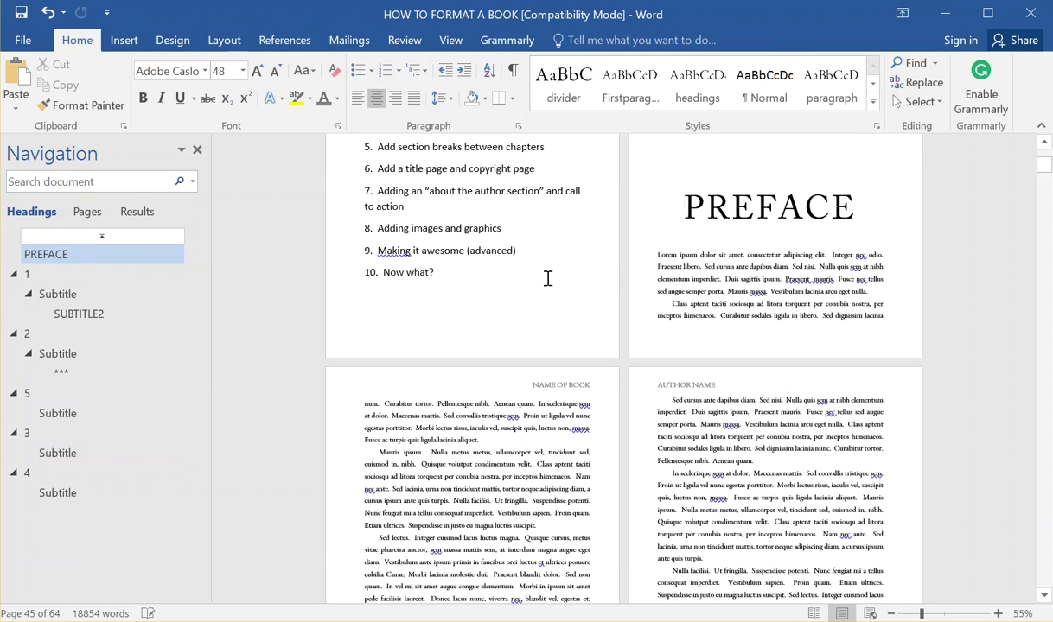
scroll(578, 377, "down", 5)
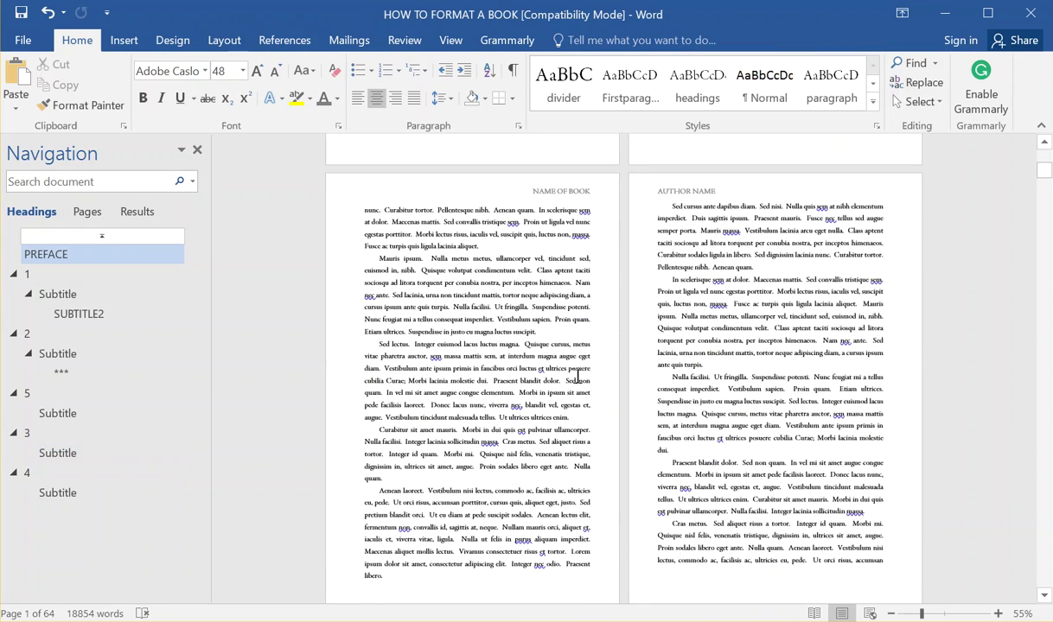
scroll(578, 377, "down", 2)
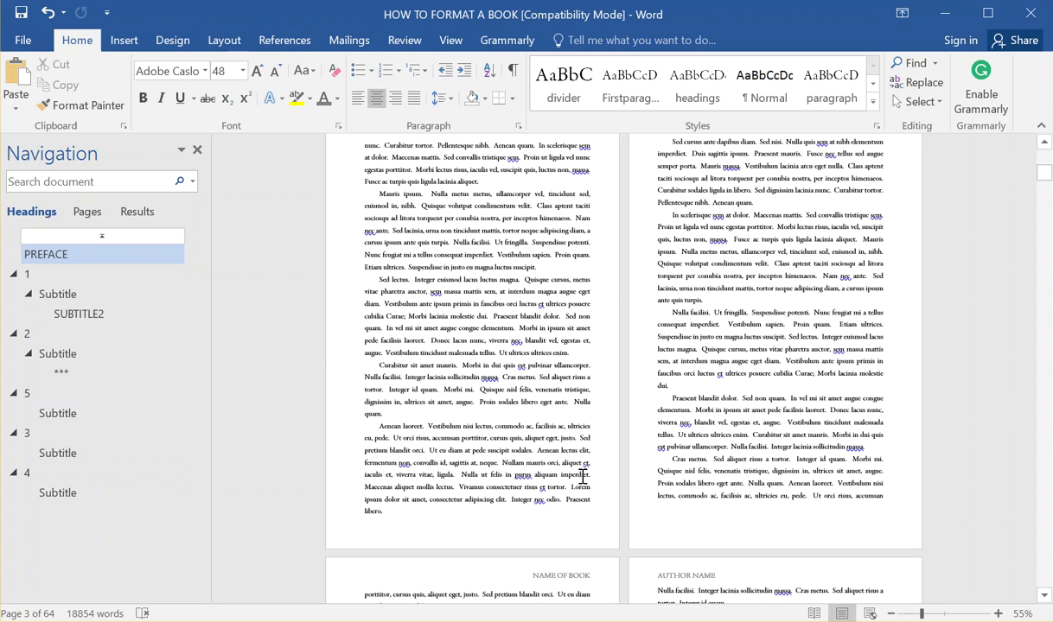
left_click(102, 273)
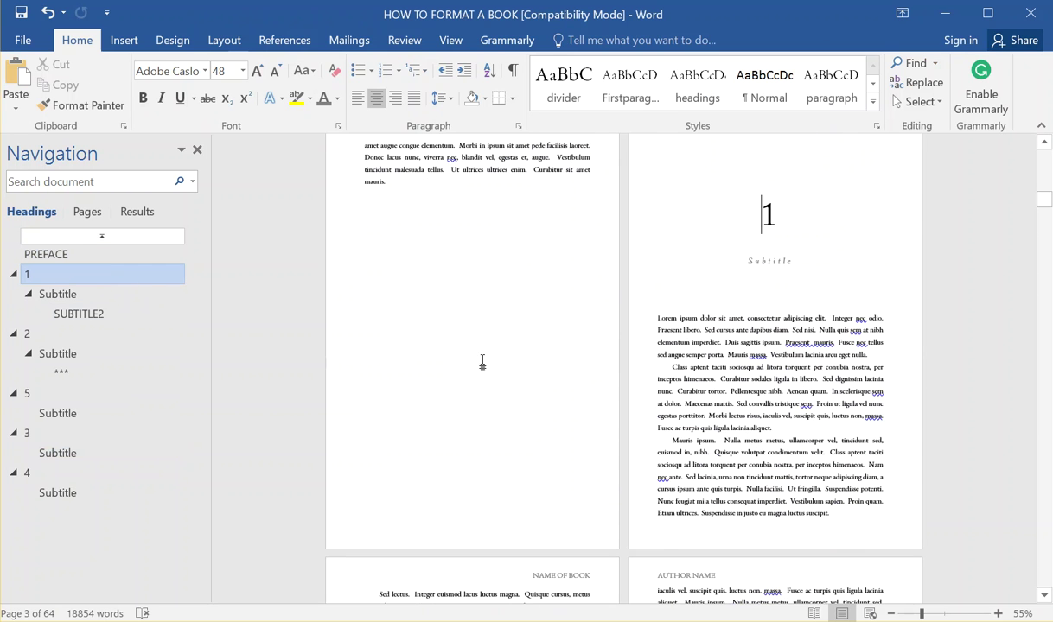
scroll(800, 268, "up", 2)
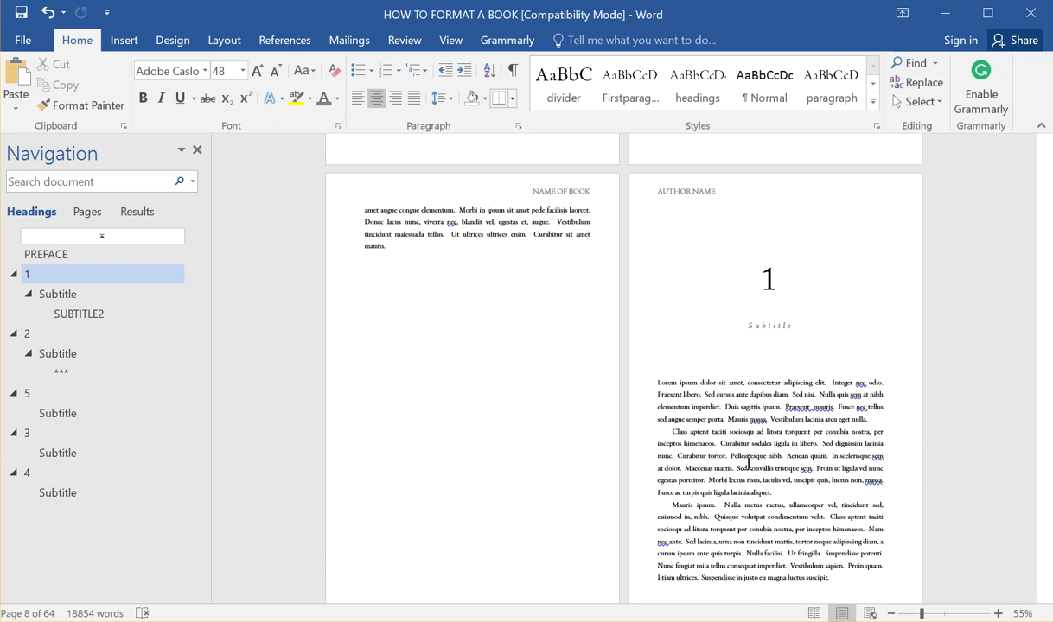
scroll(749, 510, "down", 2)
Open the footer on chapter 1's first page and compare the Section 1 and Section 2 headers and footers across the surrounding pages.
double_click(748, 529)
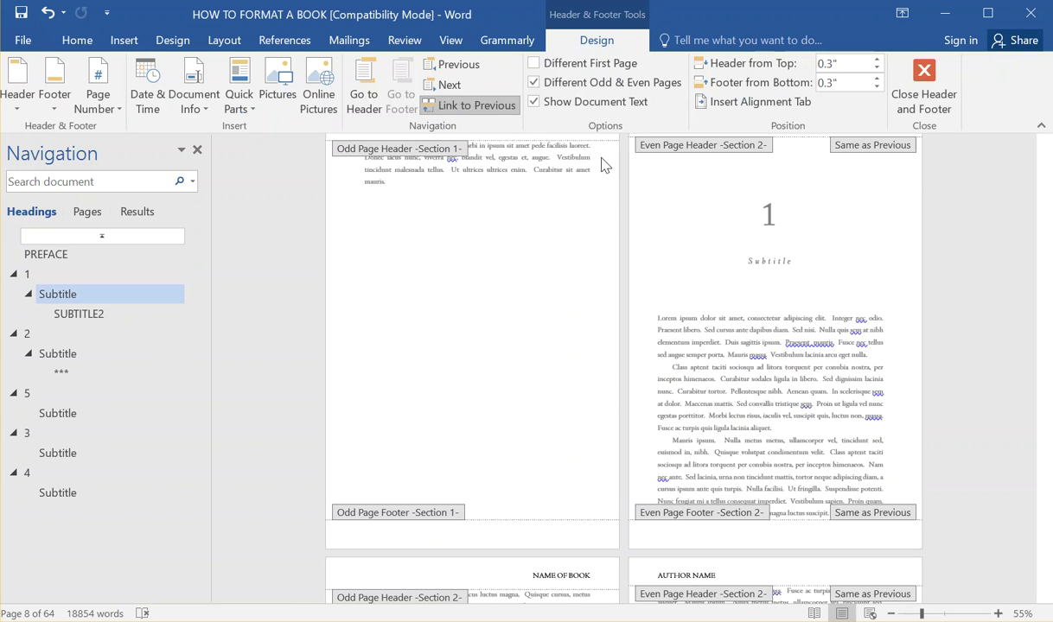
scroll(707, 268, "down", 4)
scroll(714, 315, "down", 15)
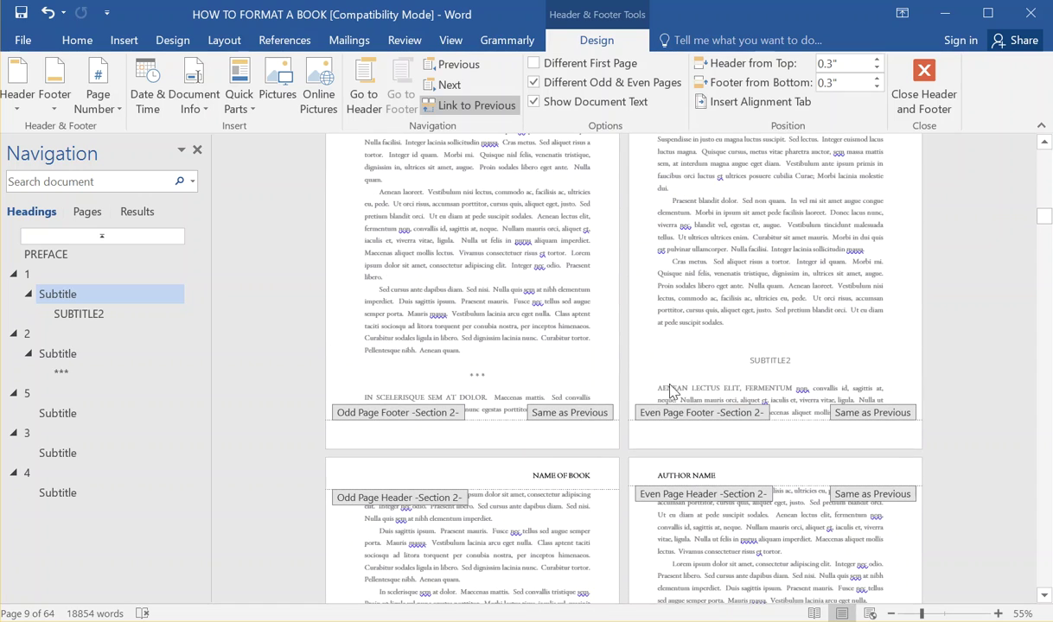
scroll(650, 415, "down", 7)
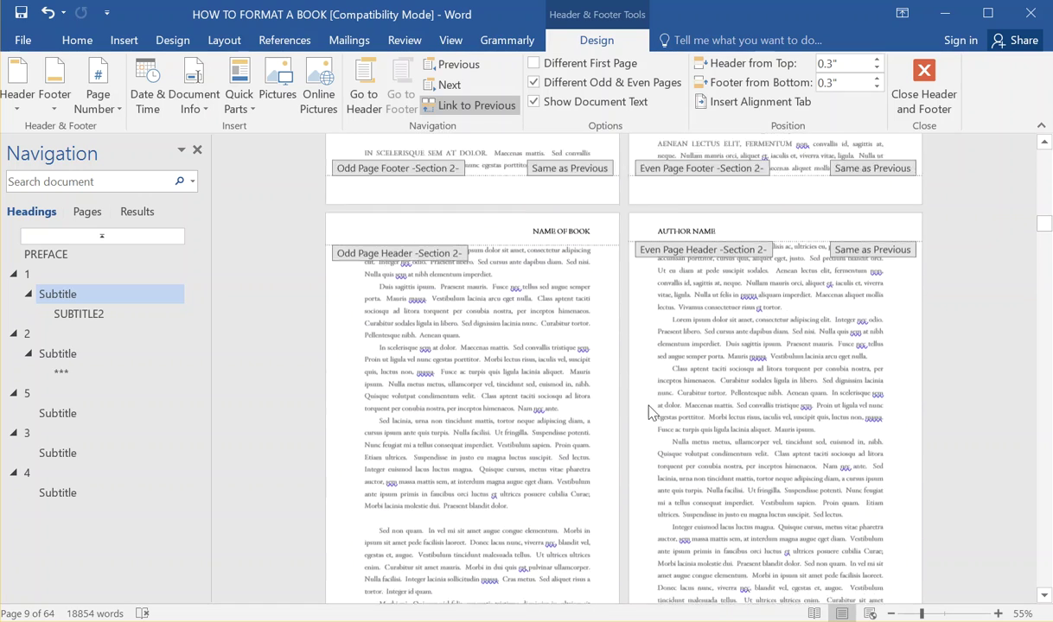
scroll(600, 295, "up", 5)
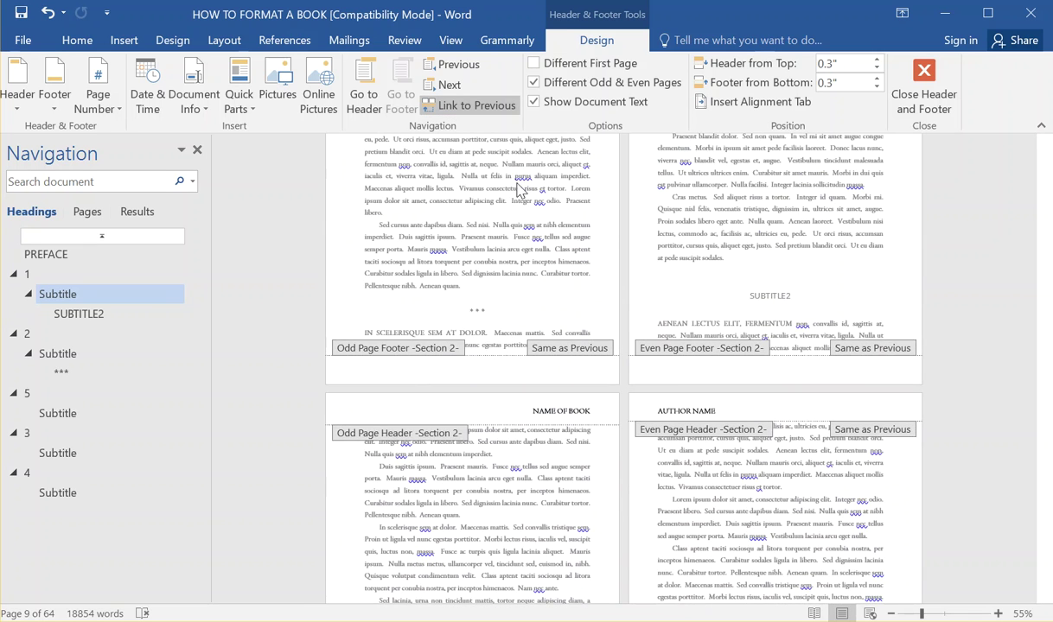
scroll(602, 230, "up", 3)
scroll(599, 168, "up", 6)
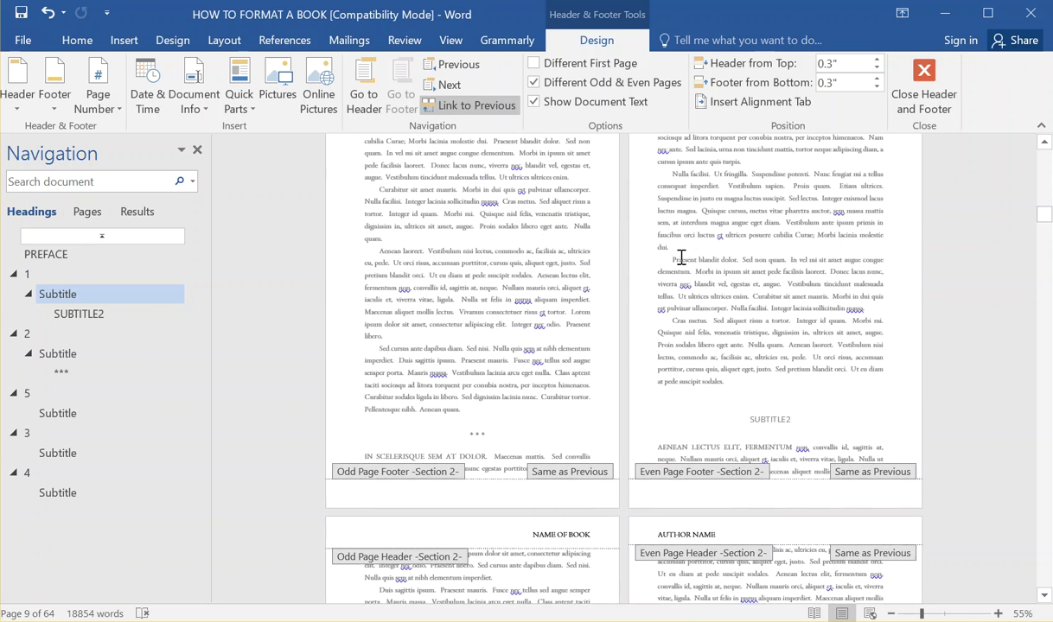
scroll(680, 263, "up", 1)
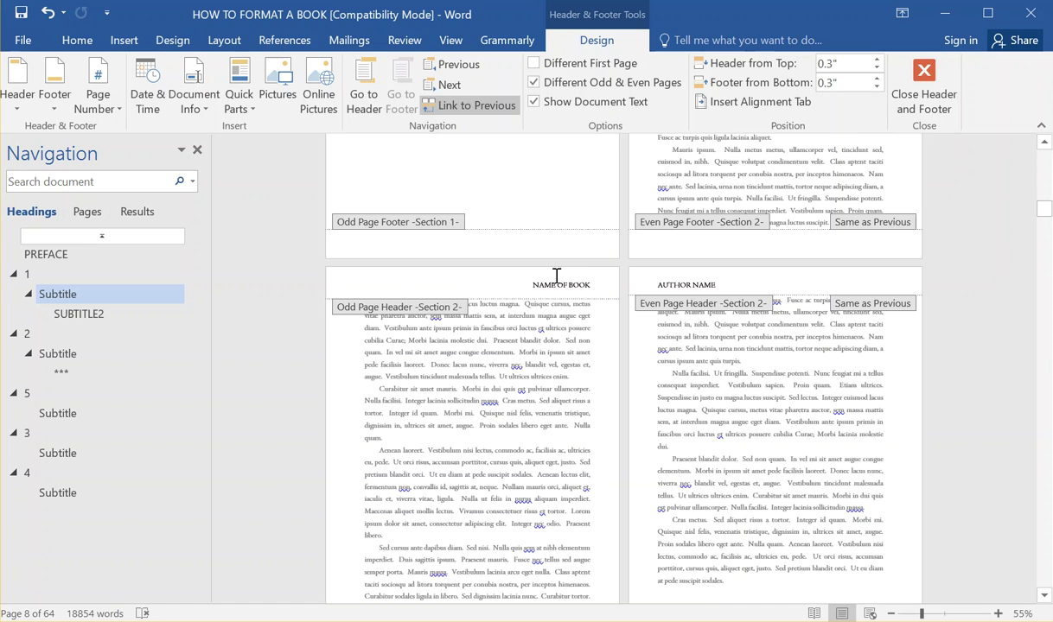
scroll(617, 283, "up", 11)
scroll(732, 379, "down", 4)
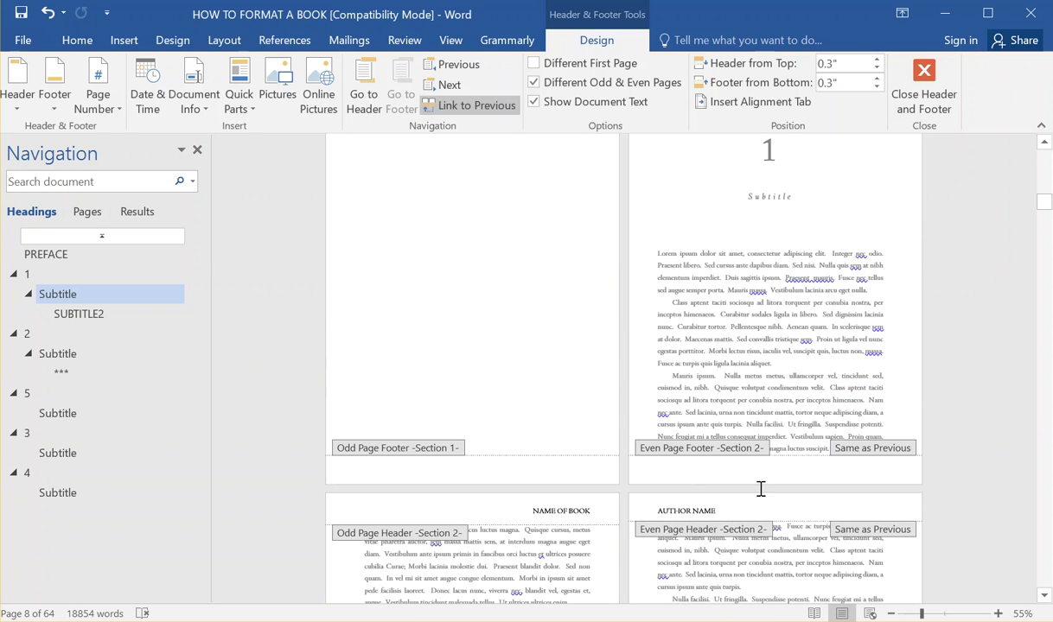
scroll(705, 503, "up", 5)
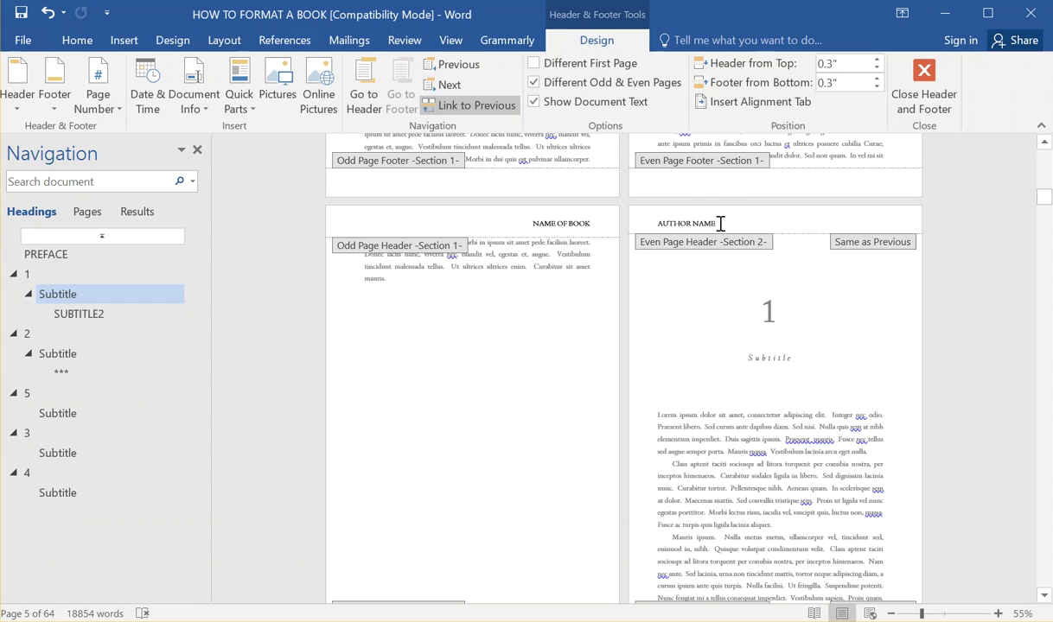
Enable a different first page for Section 2 and inspect its first page header and footer and the following odd page header.
left_click(535, 65)
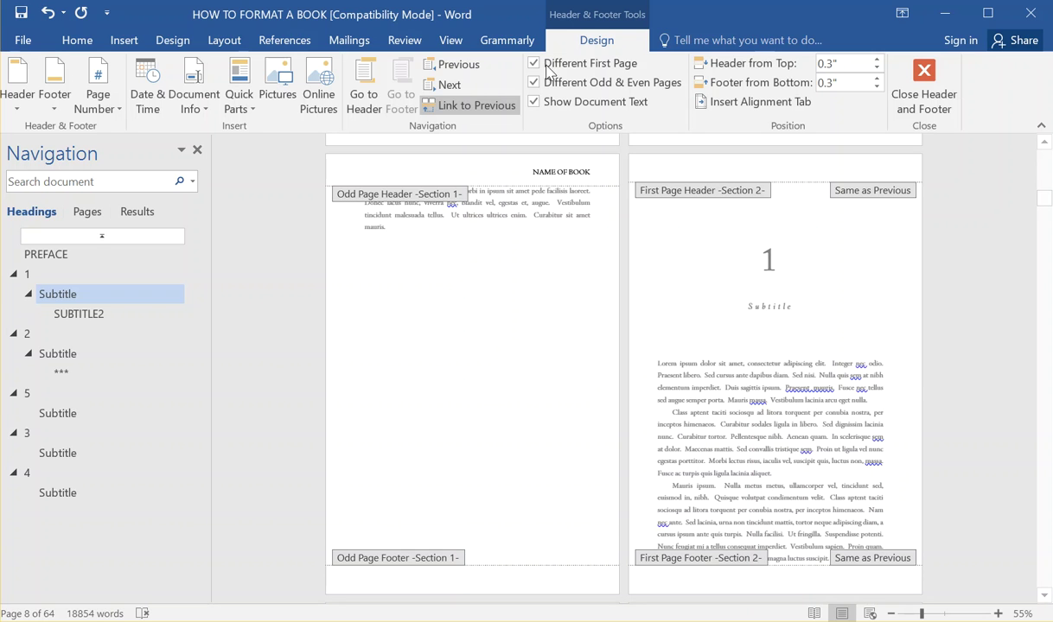
left_click(747, 165)
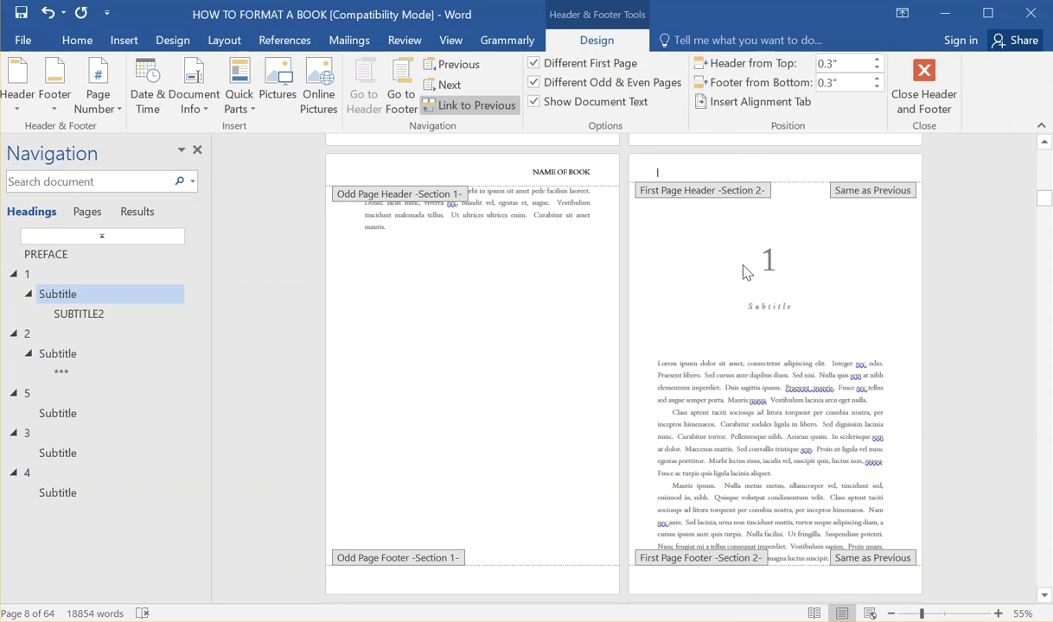
scroll(752, 357, "down", 1)
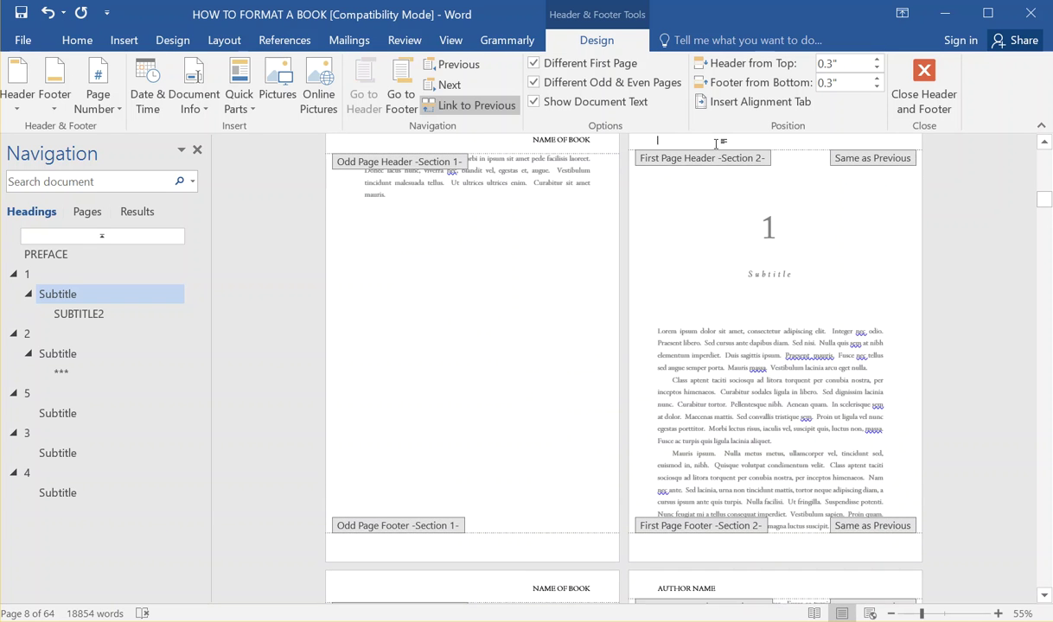
left_click(710, 551)
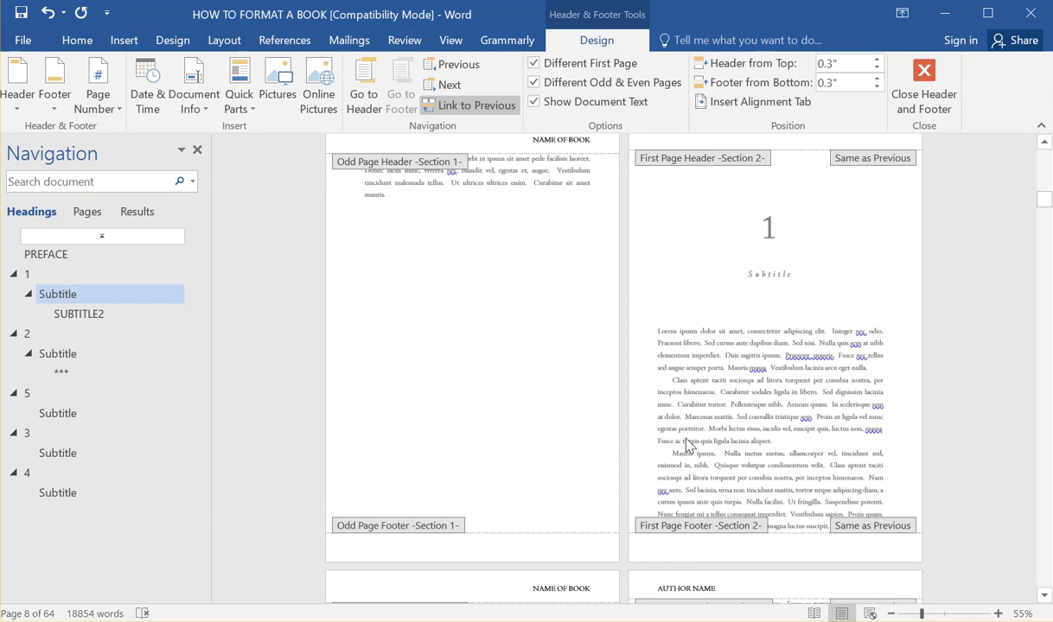
scroll(669, 472, "down", 3)
left_click(573, 491)
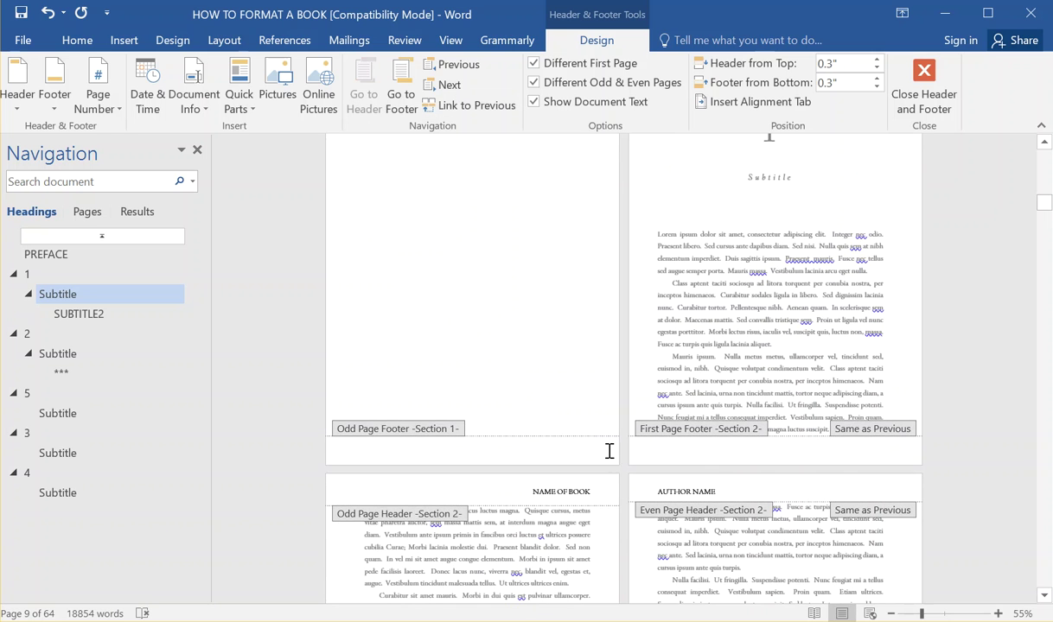
Enter "Something" in the first page header of Section 2, above the chapter 1 title.
scroll(712, 299, "up", 3)
left_click(687, 163)
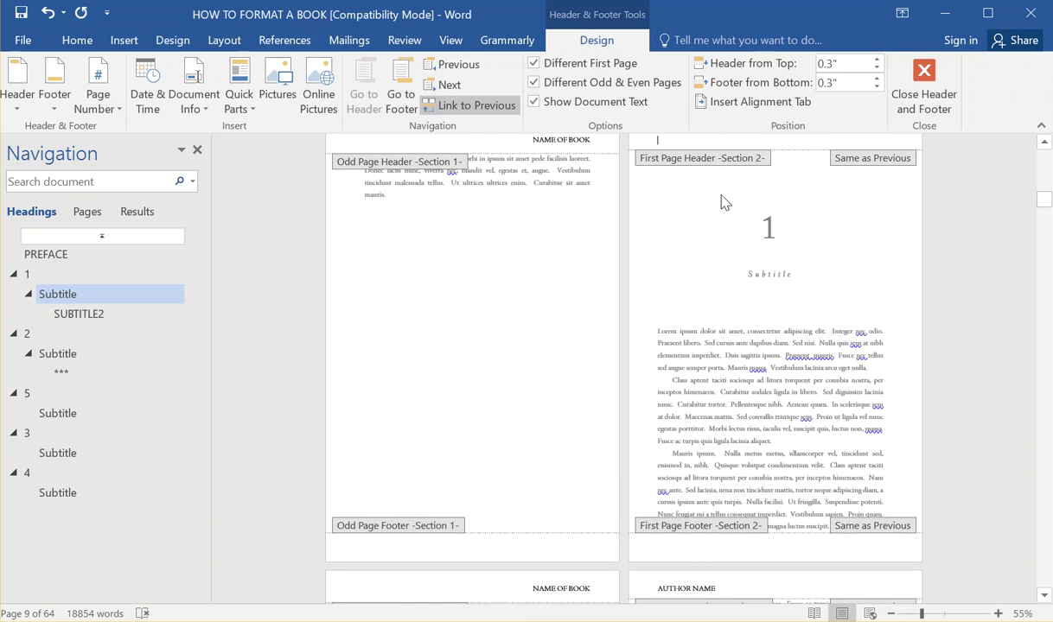
scroll(721, 199, "up", 1)
type("Something")
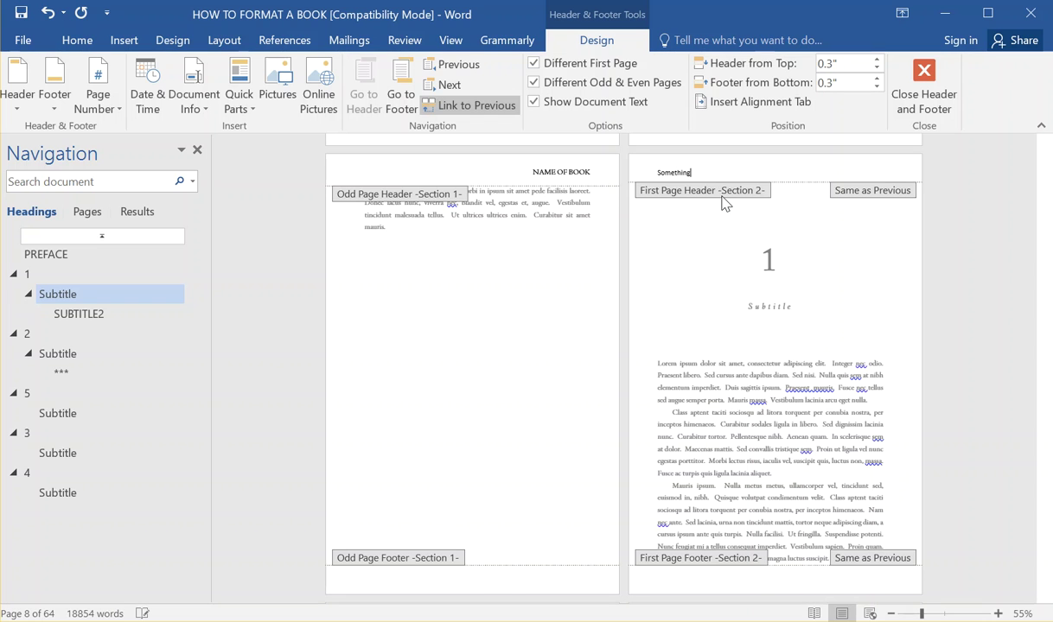
Compare the "Something" first page header with the headers on the neighbouring pages, and return to the body text at chapter 1's subtitle.
scroll(670, 449, "down", 4)
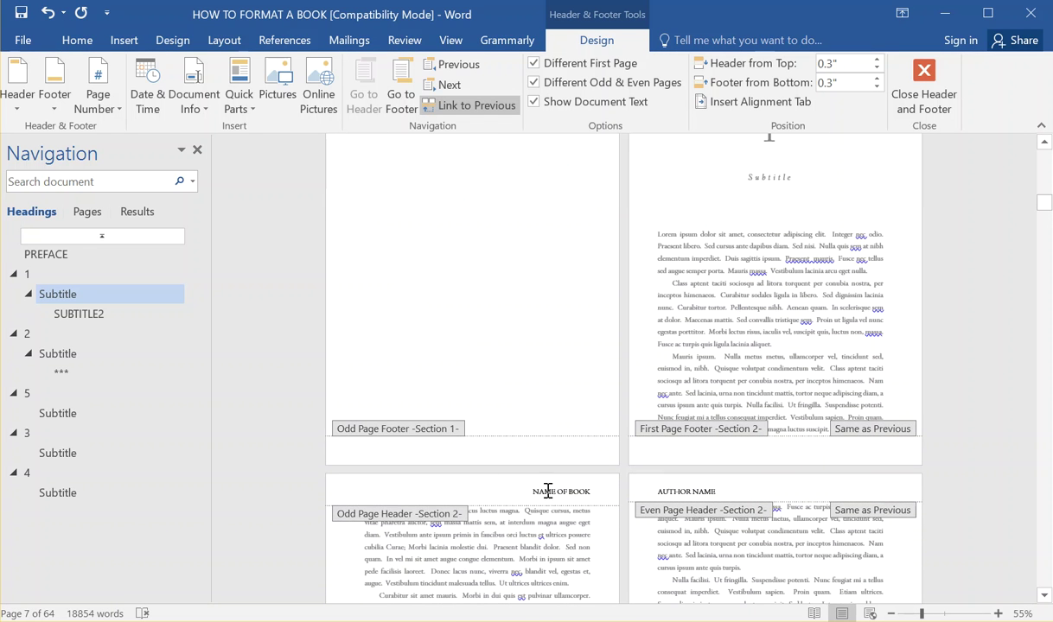
scroll(704, 253, "up", 5)
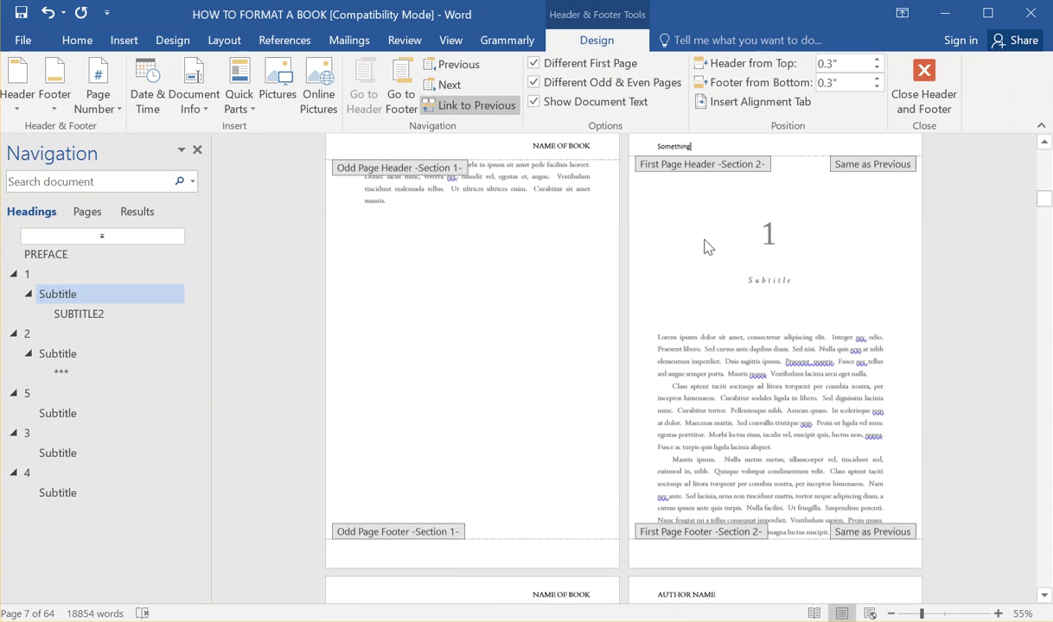
left_click_drag(720, 200, 652, 200)
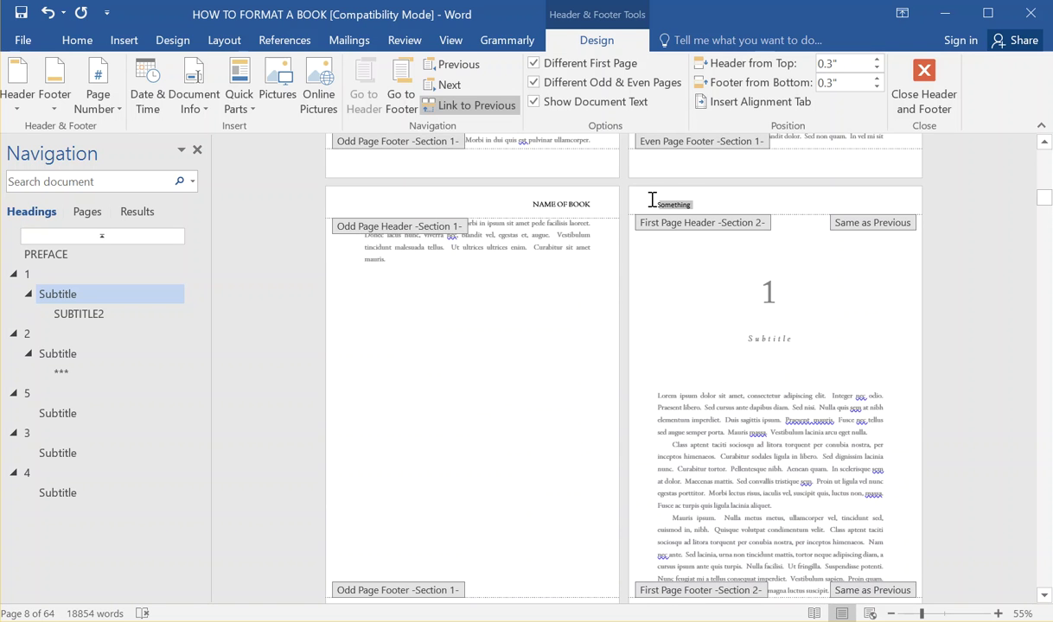
scroll(553, 392, "down", 6)
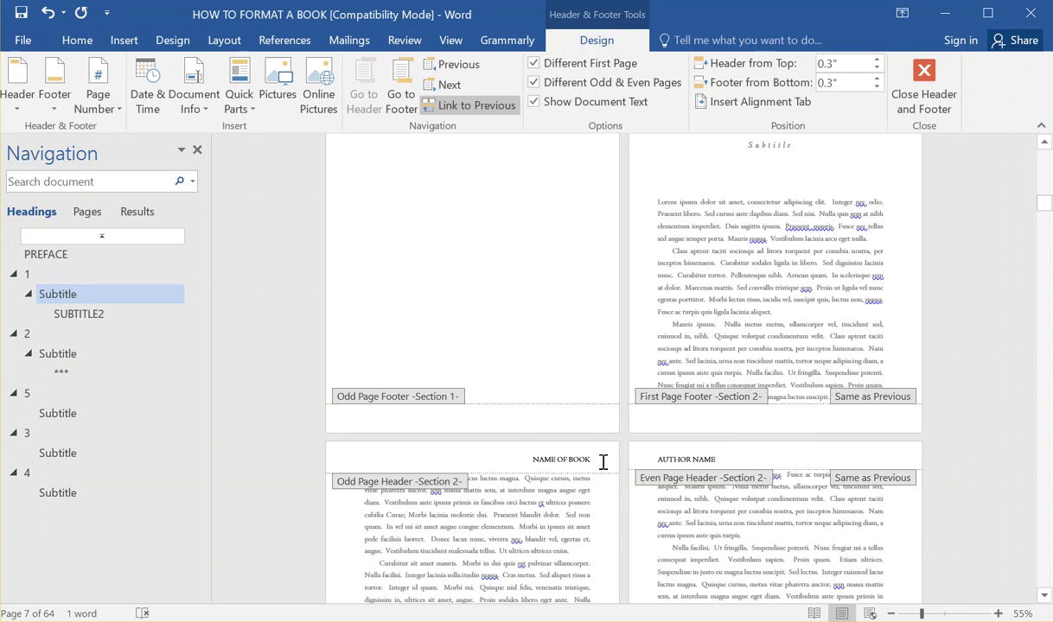
scroll(597, 467, "down", 2)
scroll(593, 445, "up", 7)
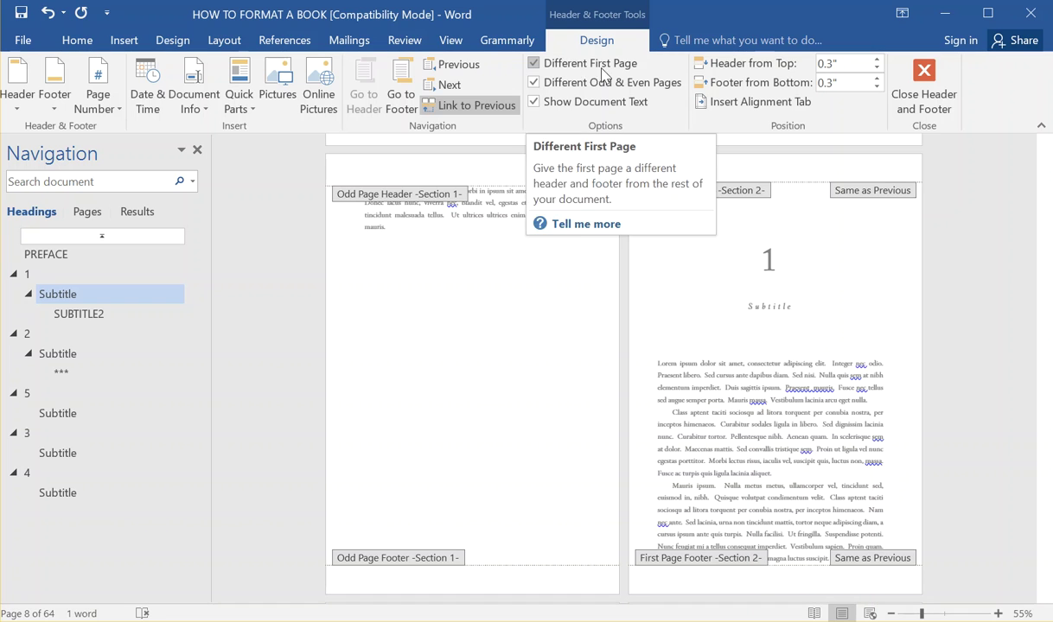
double_click(761, 306)
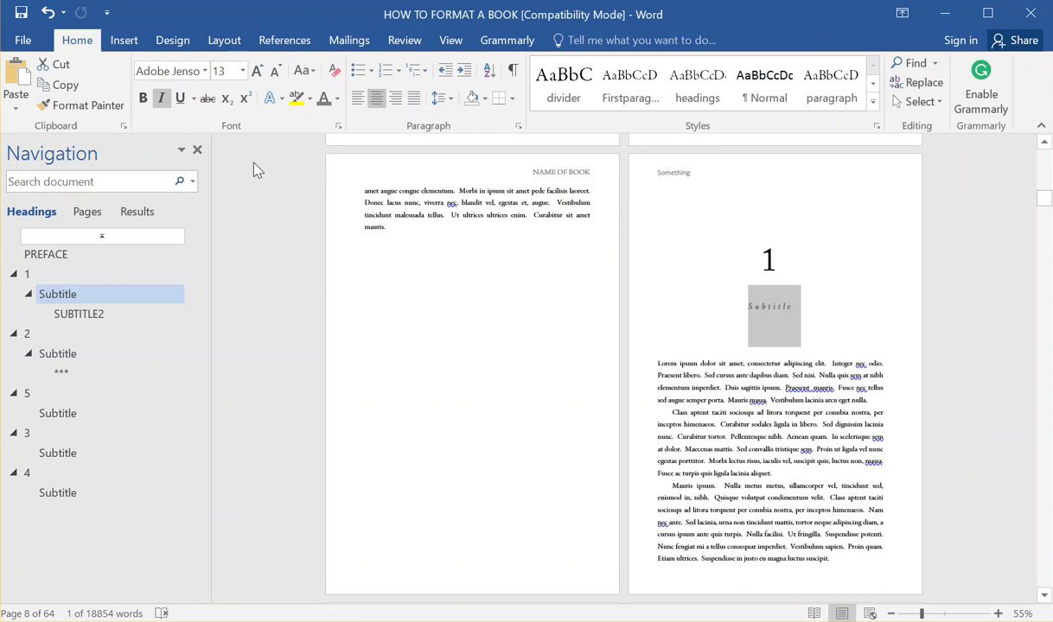
Delete "Something" from the first page header of Section 2 and return to the body text.
left_click(164, 41)
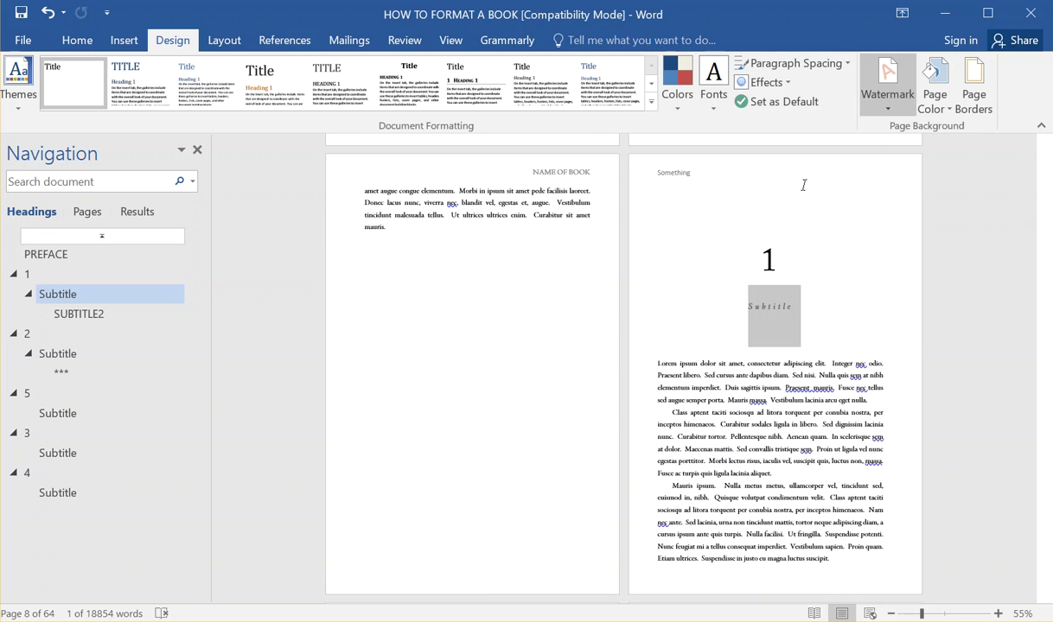
left_click(703, 364)
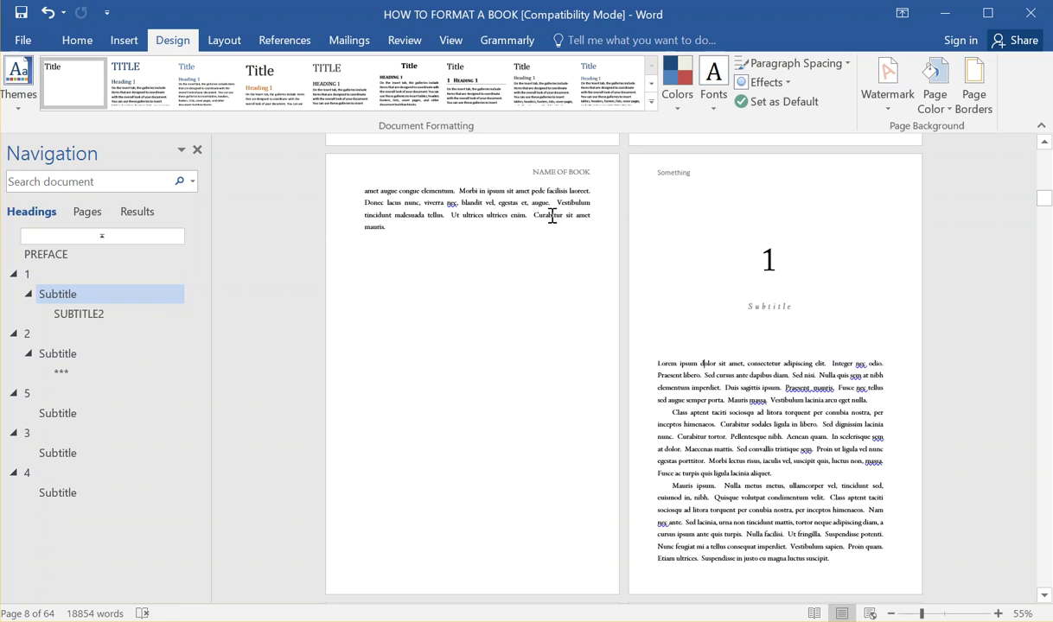
scroll(666, 325, "up", 2)
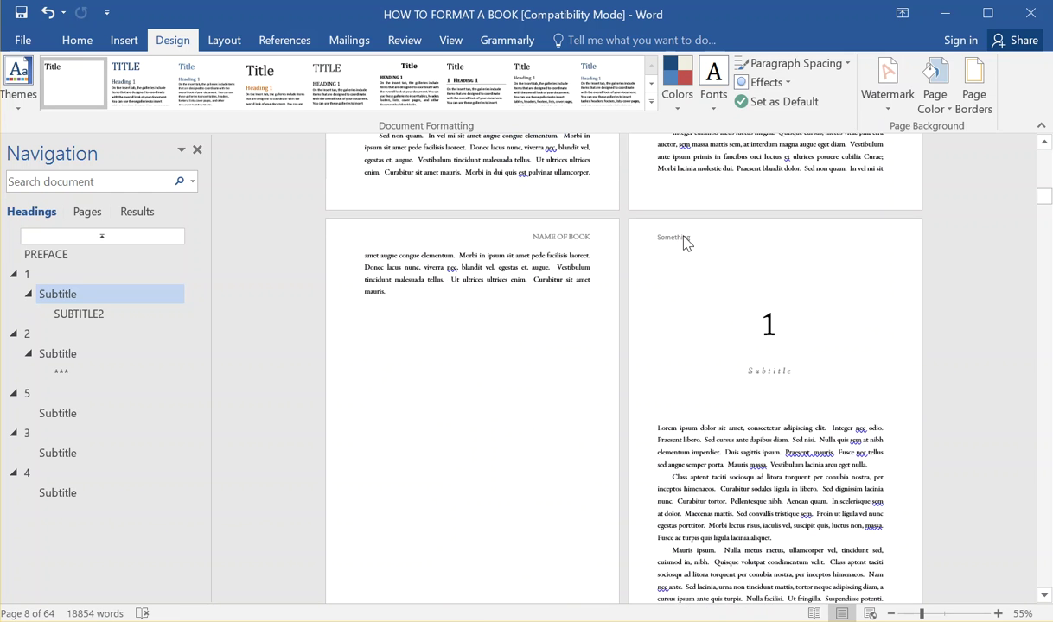
double_click(573, 235)
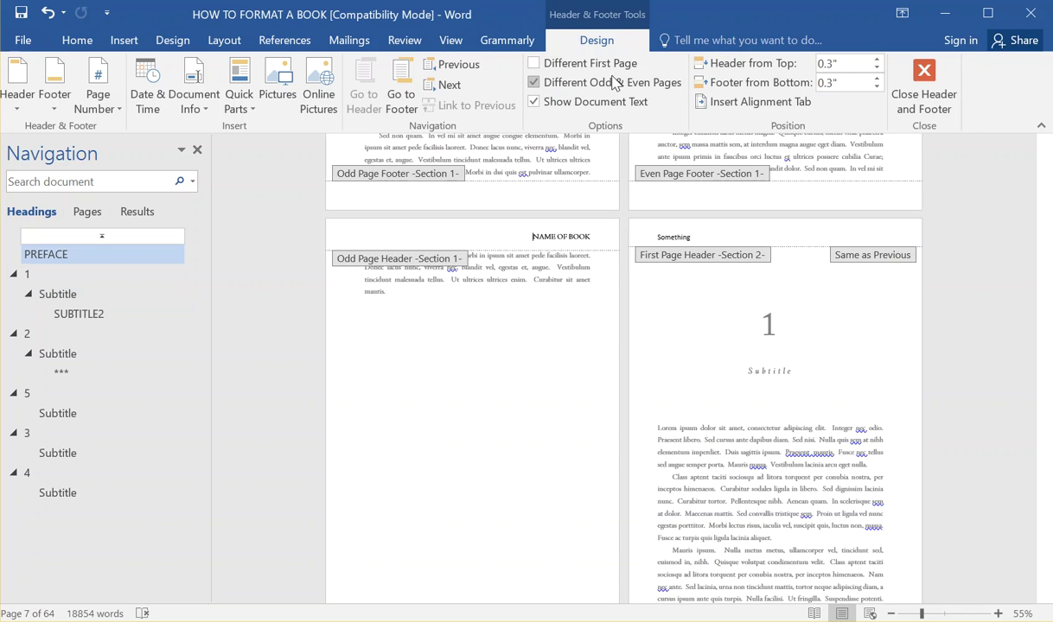
left_click_drag(699, 235, 640, 224)
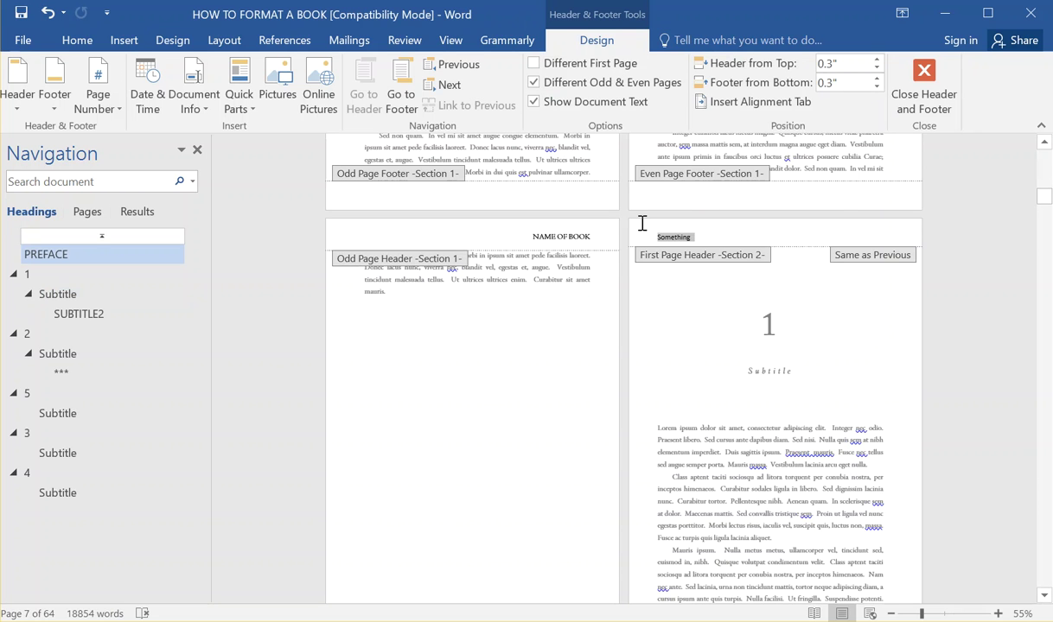
key("Delete")
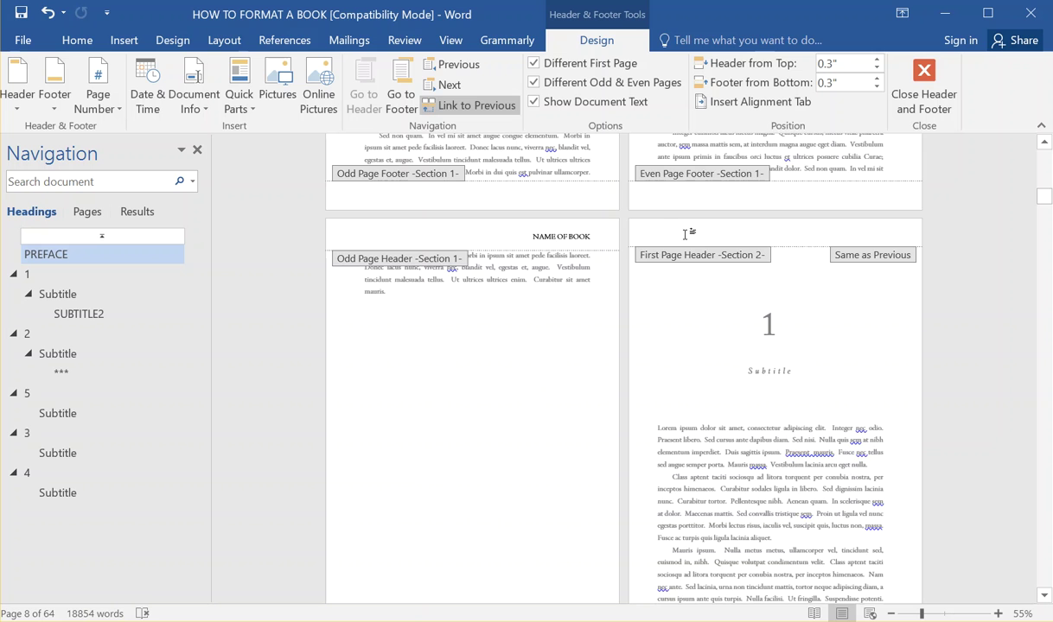
scroll(700, 346, "down", 3)
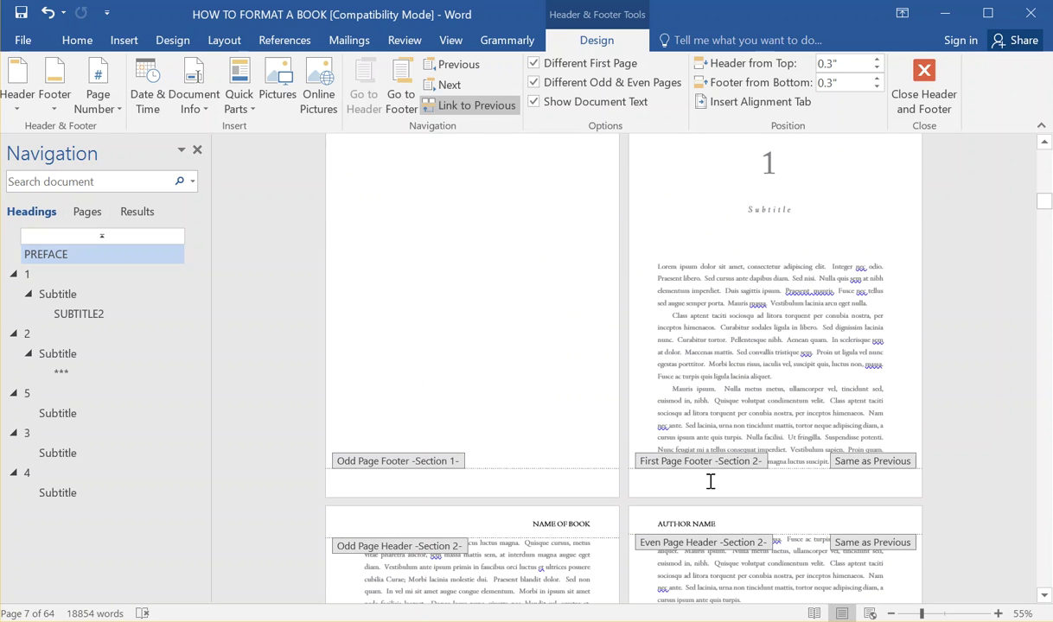
double_click(759, 369)
Check the headers on chapter 1's opening page and the pages after it, and compare them with the headers around chapter 5's title.
scroll(778, 355, "up", 1)
scroll(822, 345, "up", 2)
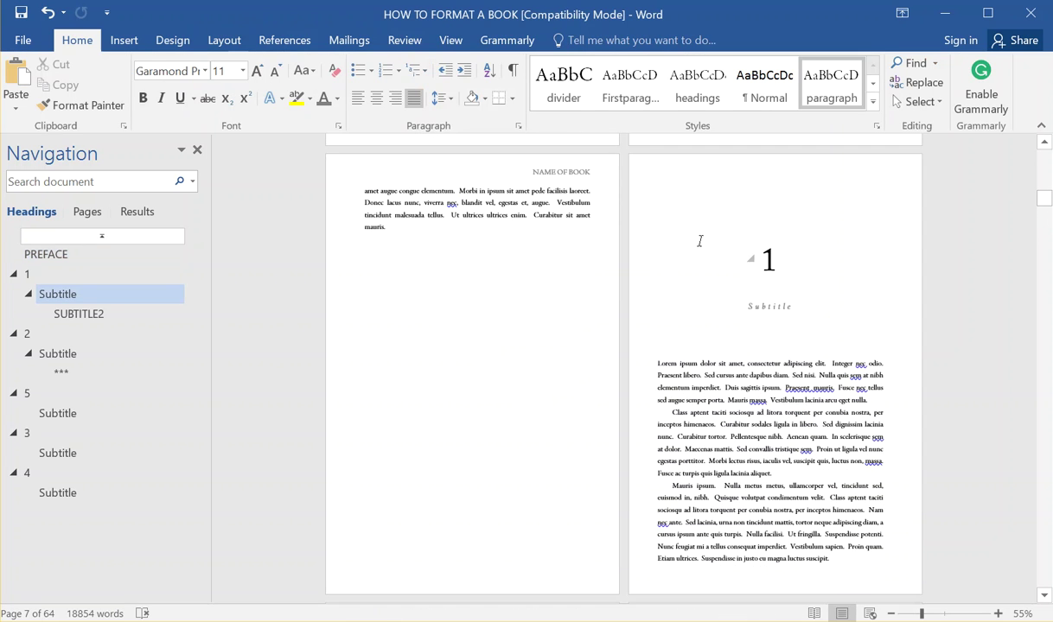
scroll(752, 417, "down", 5)
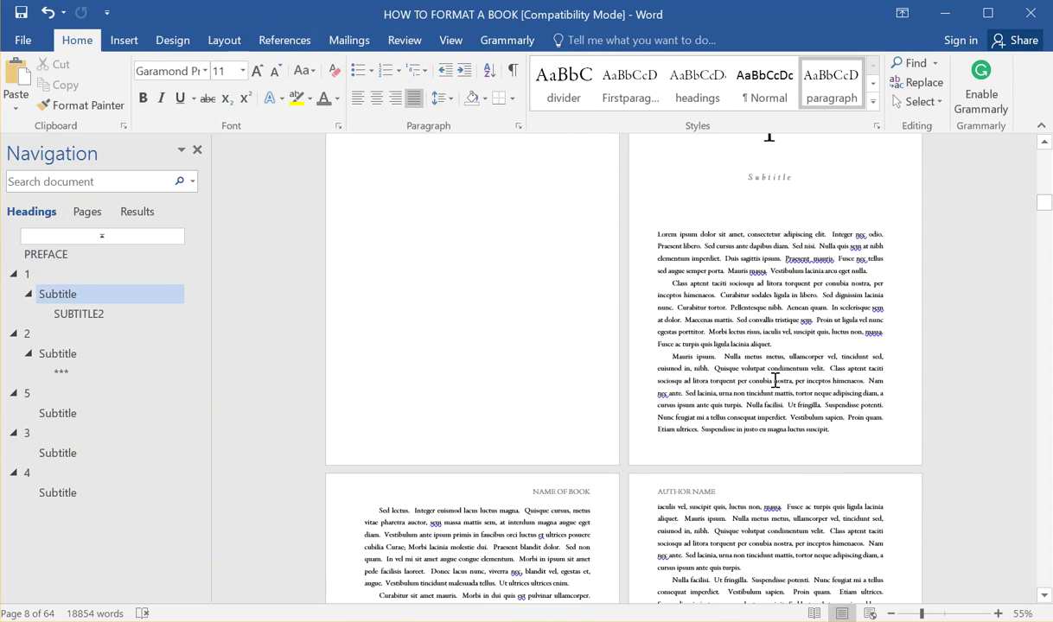
scroll(494, 406, "down", 3)
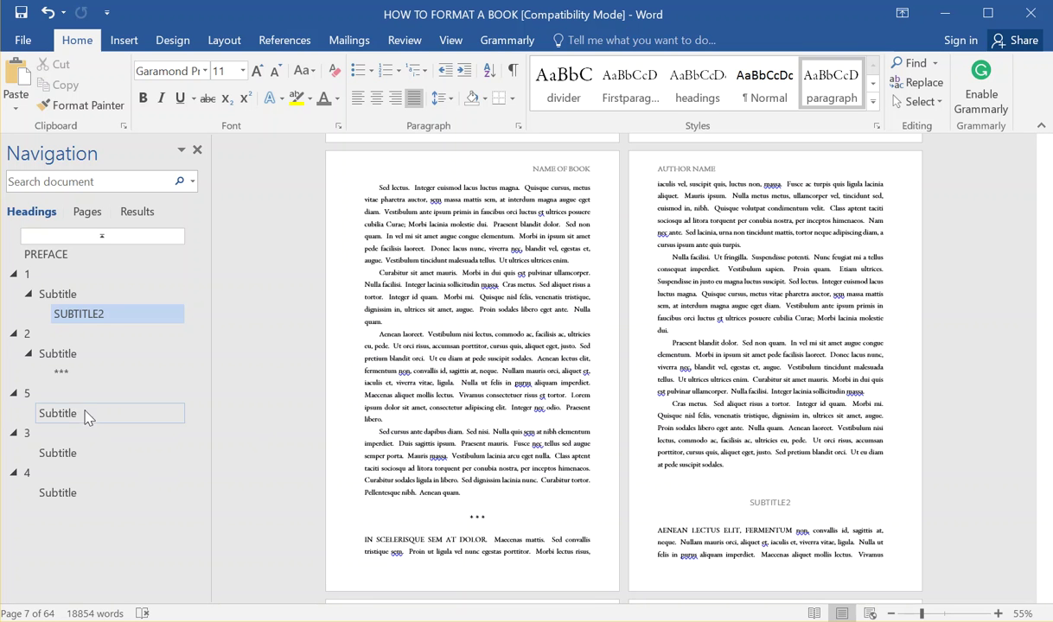
left_click(62, 393)
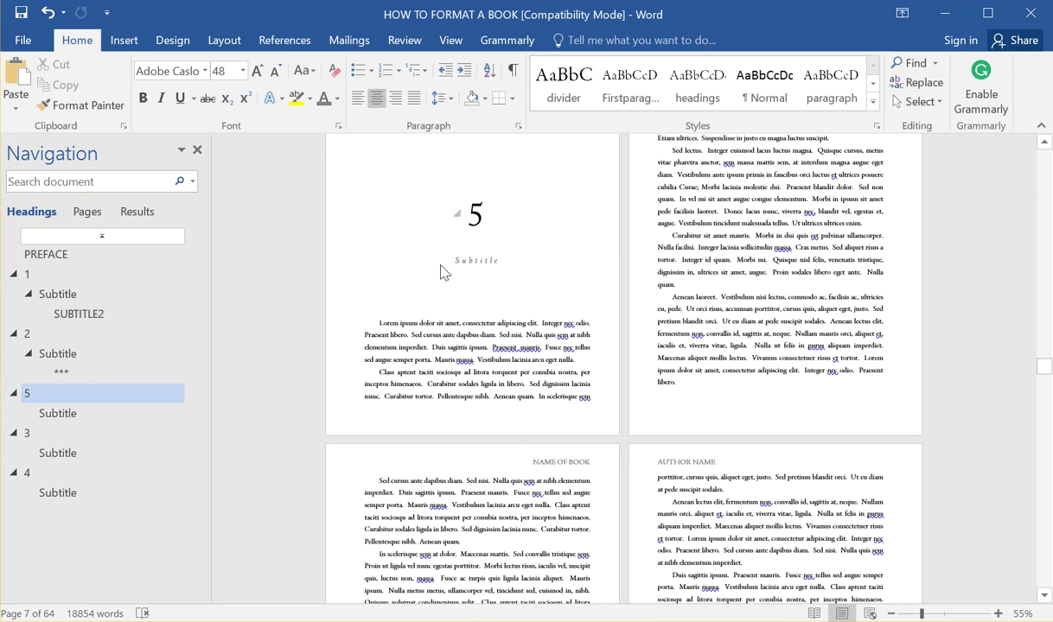
scroll(440, 272, "up", 2)
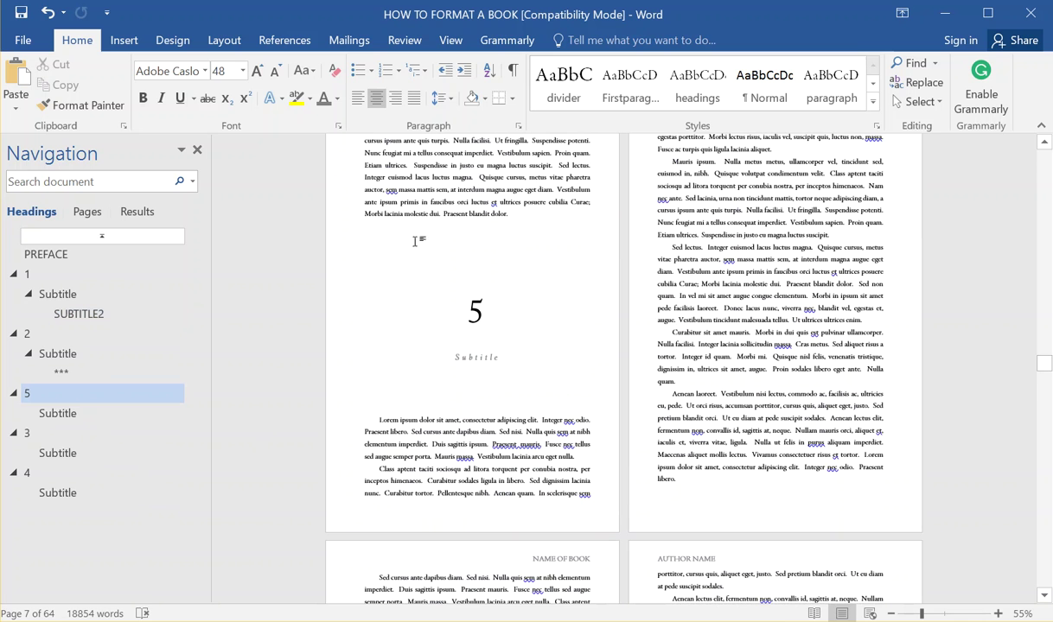
scroll(791, 288, "up", 1)
scroll(774, 277, "up", 1)
scroll(734, 329, "down", 2)
scroll(712, 350, "up", 2)
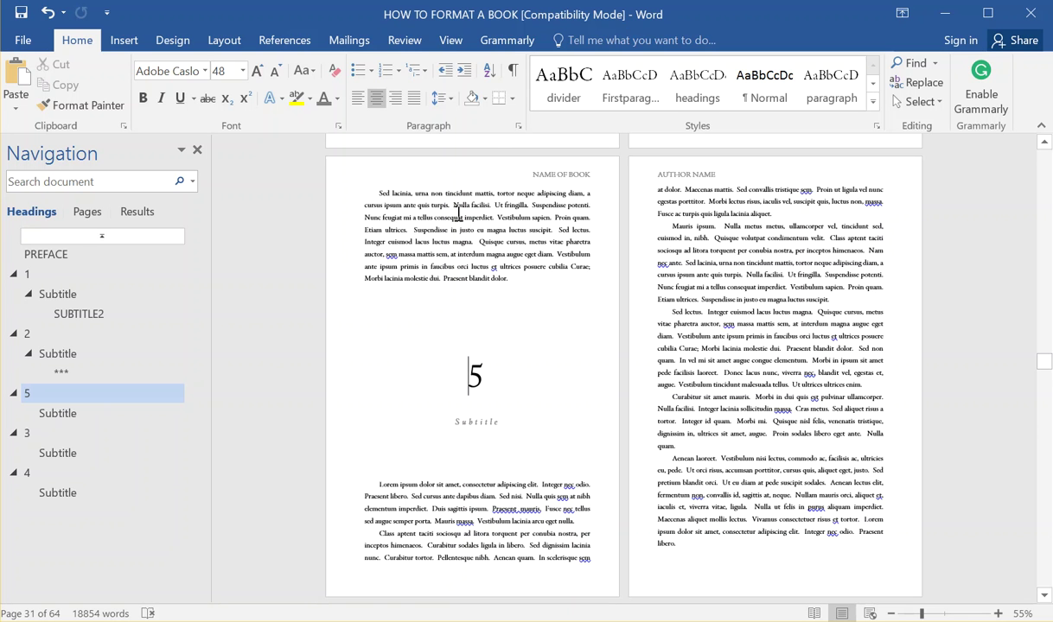
scroll(498, 337, "down", 4)
scroll(500, 323, "up", 4)
Insert a Plain Number page number at the current position in the Section 2 odd page footer, on chapter 5's title page.
double_click(575, 178)
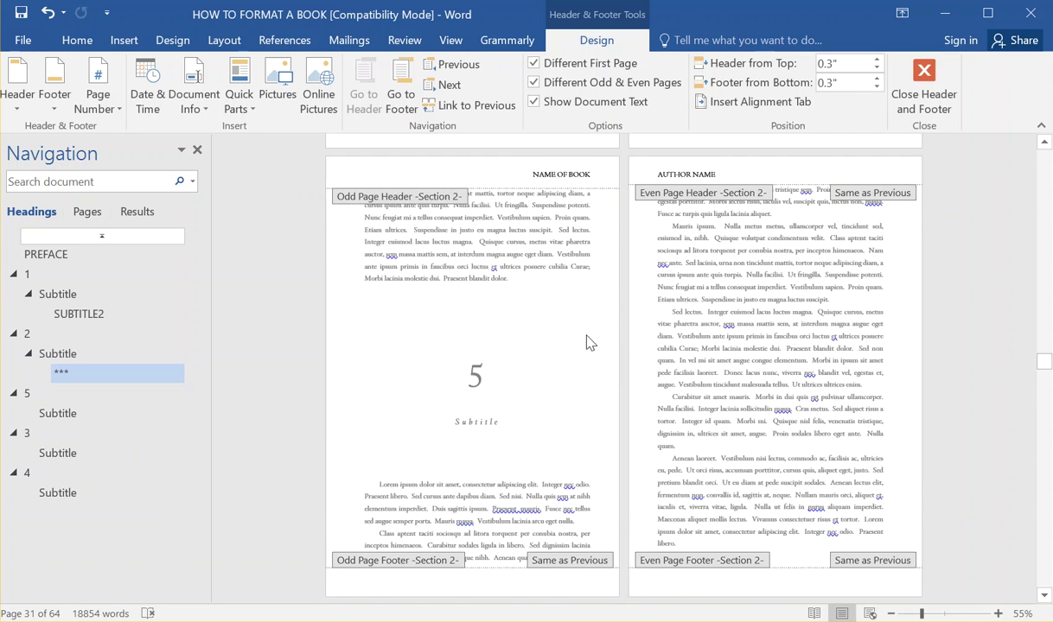
scroll(553, 484, "down", 2)
scroll(539, 465, "up", 2)
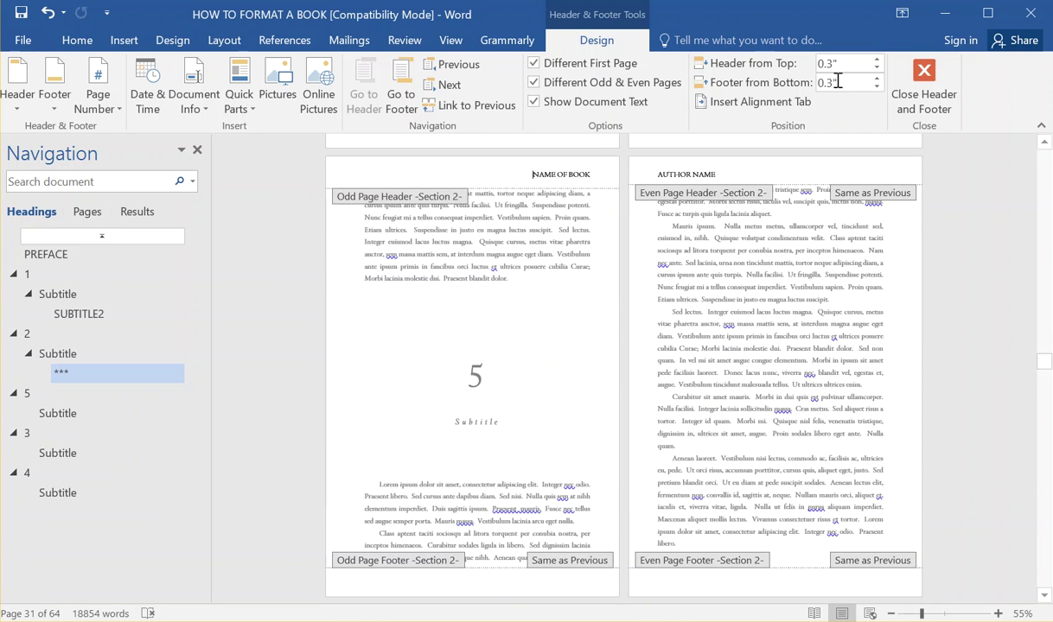
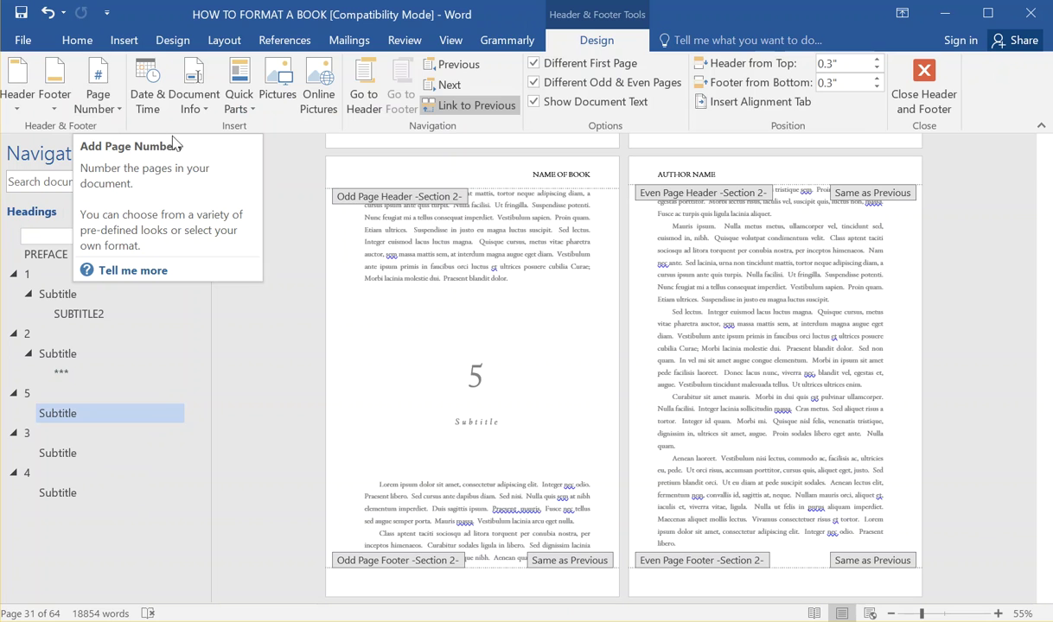
left_click(130, 49)
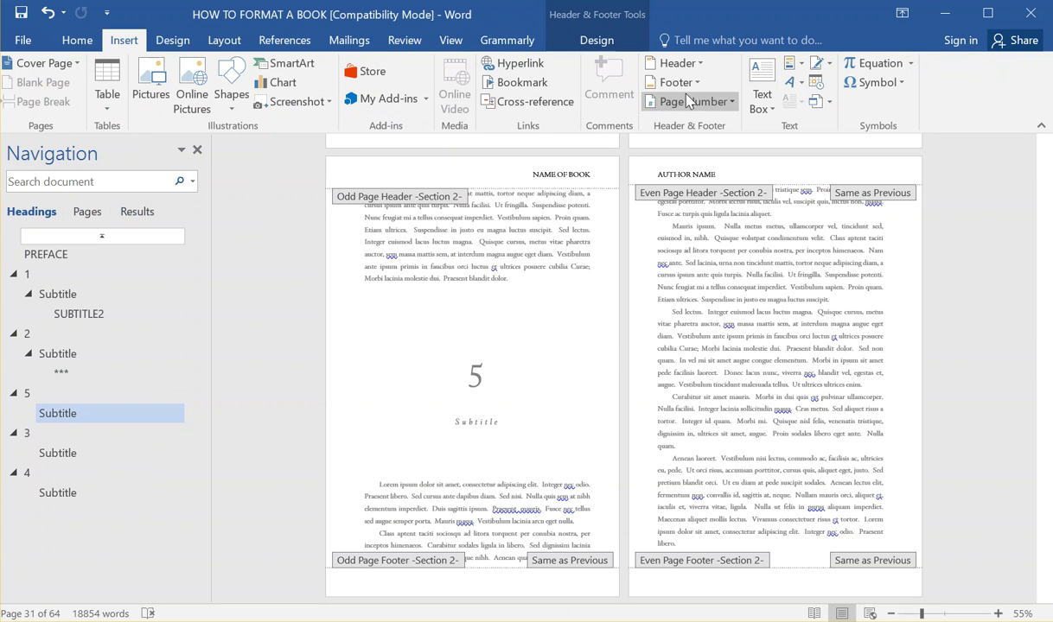
left_click(734, 105)
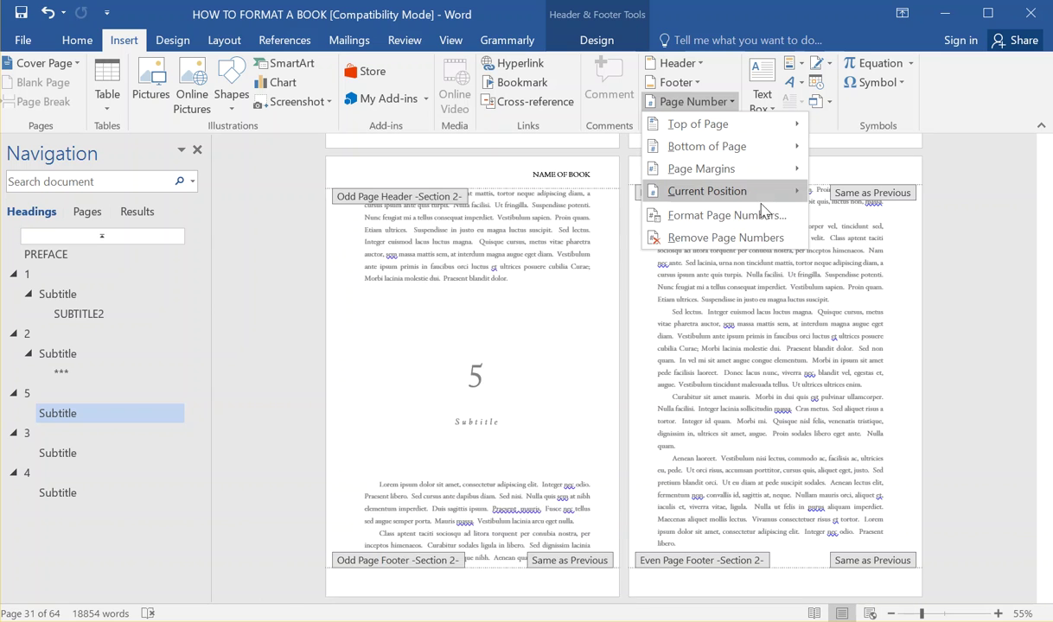
mouse_move(765, 200)
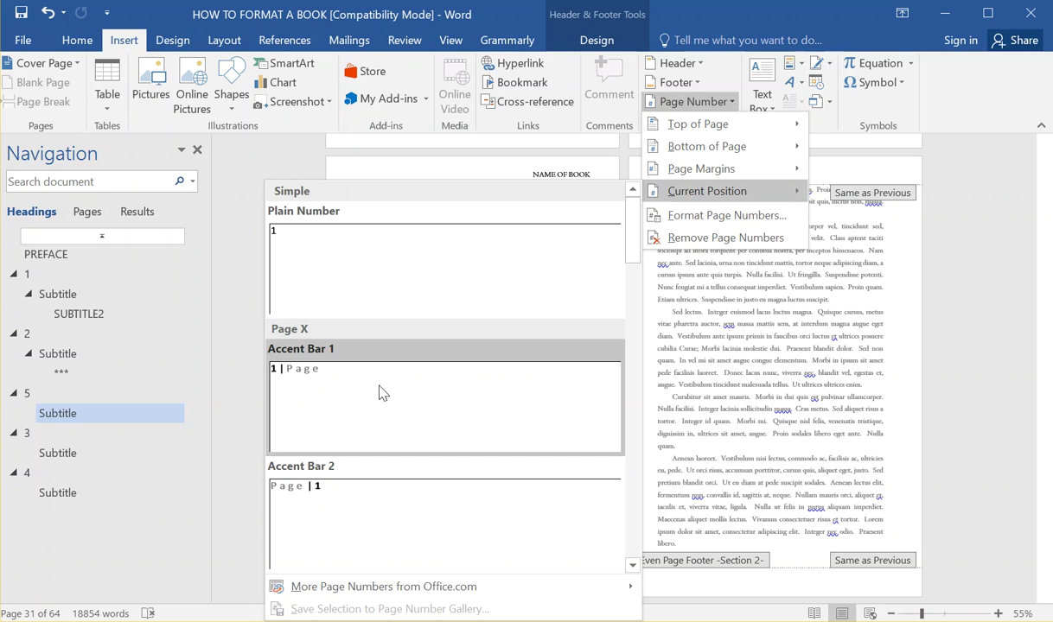
left_click(380, 273)
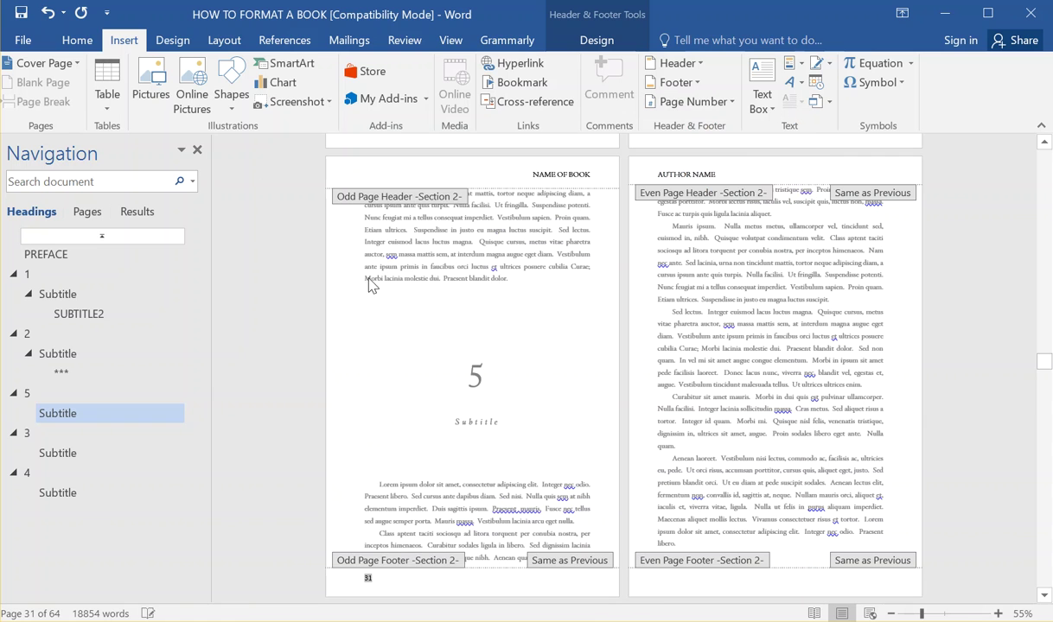
Right-align the page number in the Section 2 odd page footer.
double_click(362, 579)
left_click(76, 40)
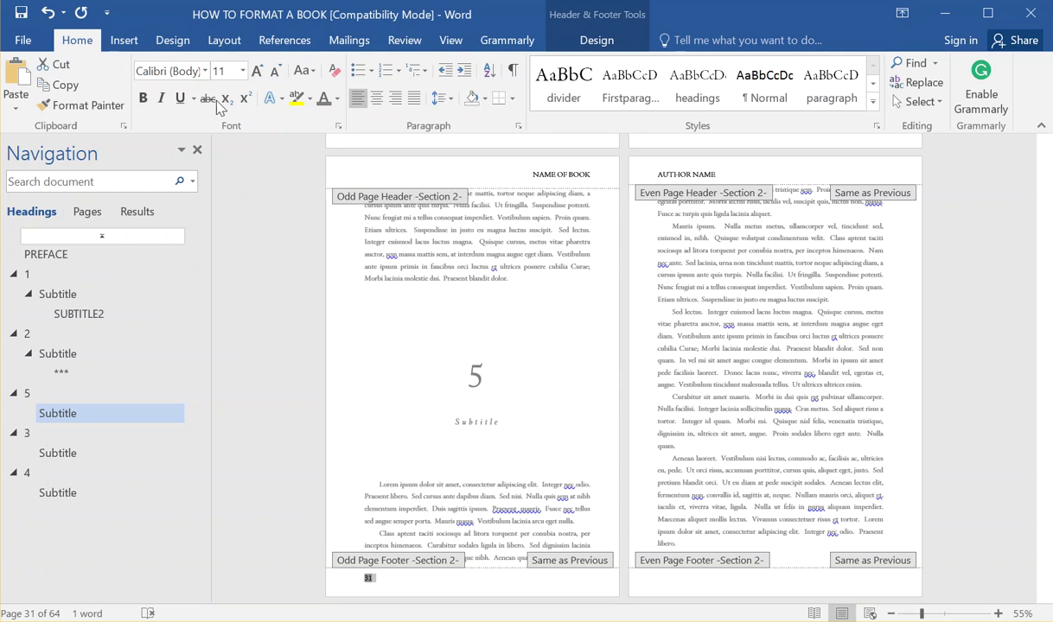
left_click(396, 100)
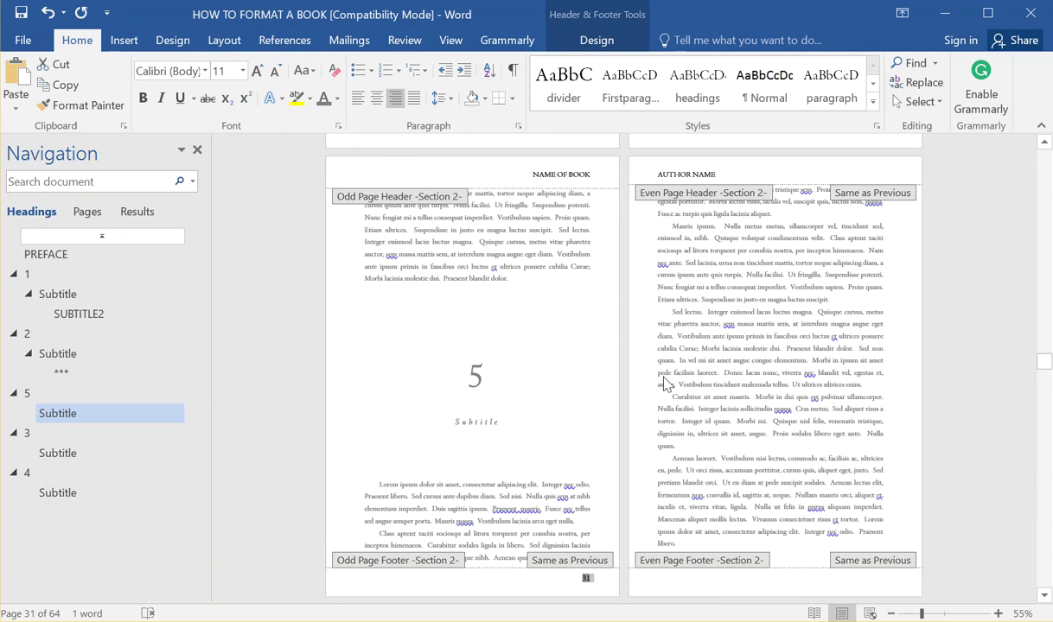
Copy the odd page footer's page number into the Section 2 even page footer on the facing page.
left_click(574, 579)
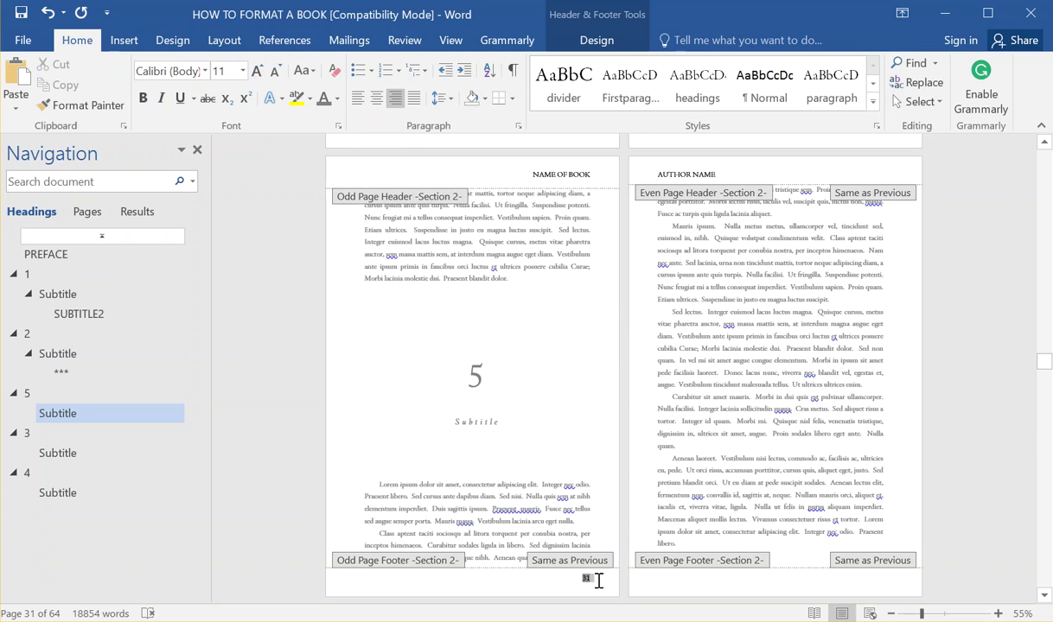
double_click(596, 580)
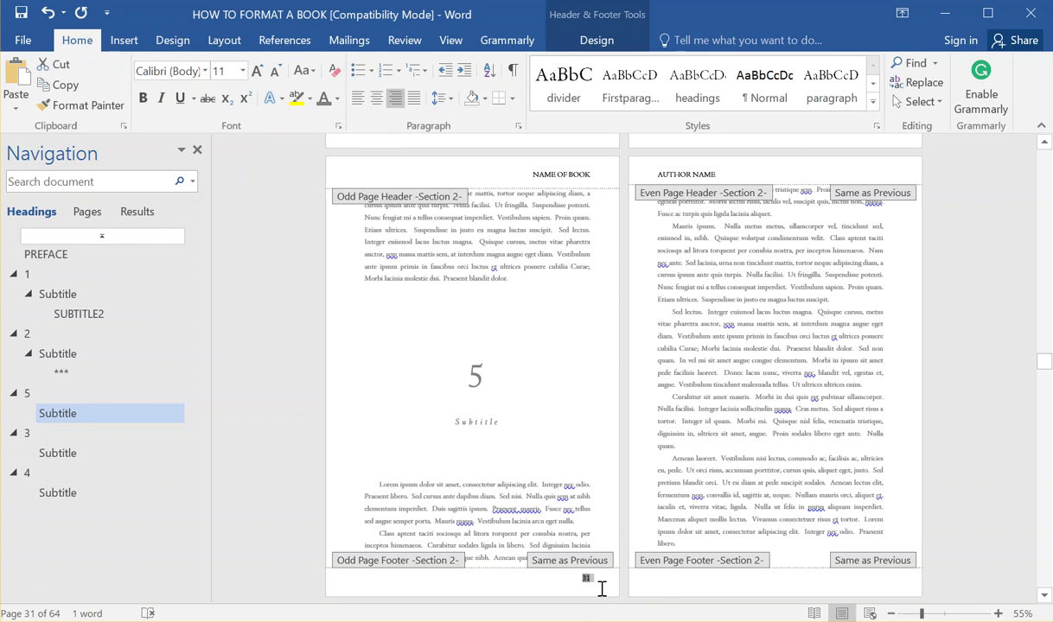
key("ctrl+c")
left_click(656, 587)
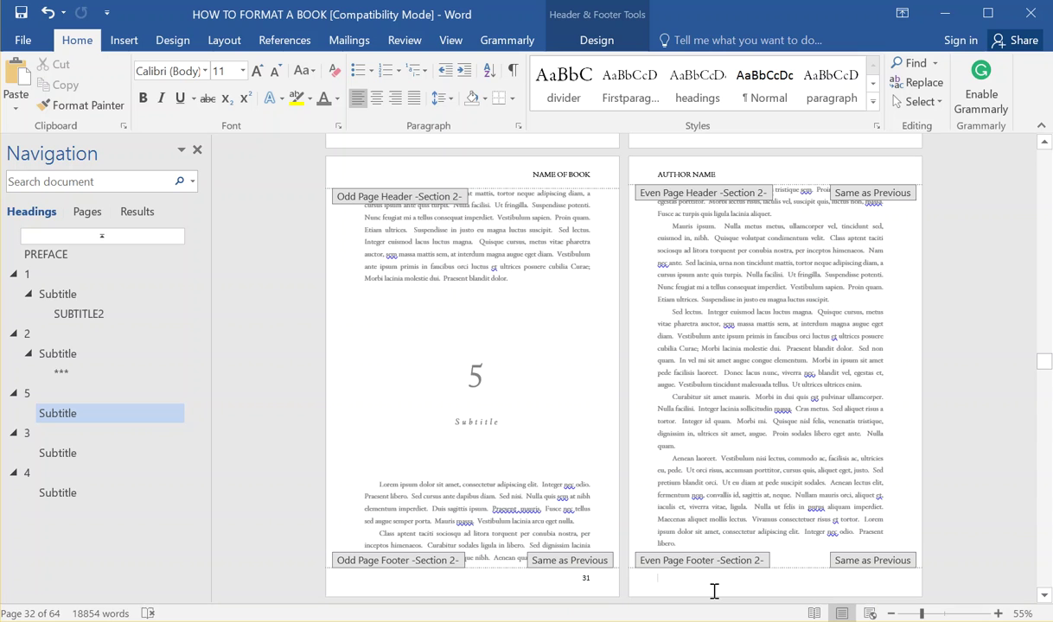
key("ctrl+v")
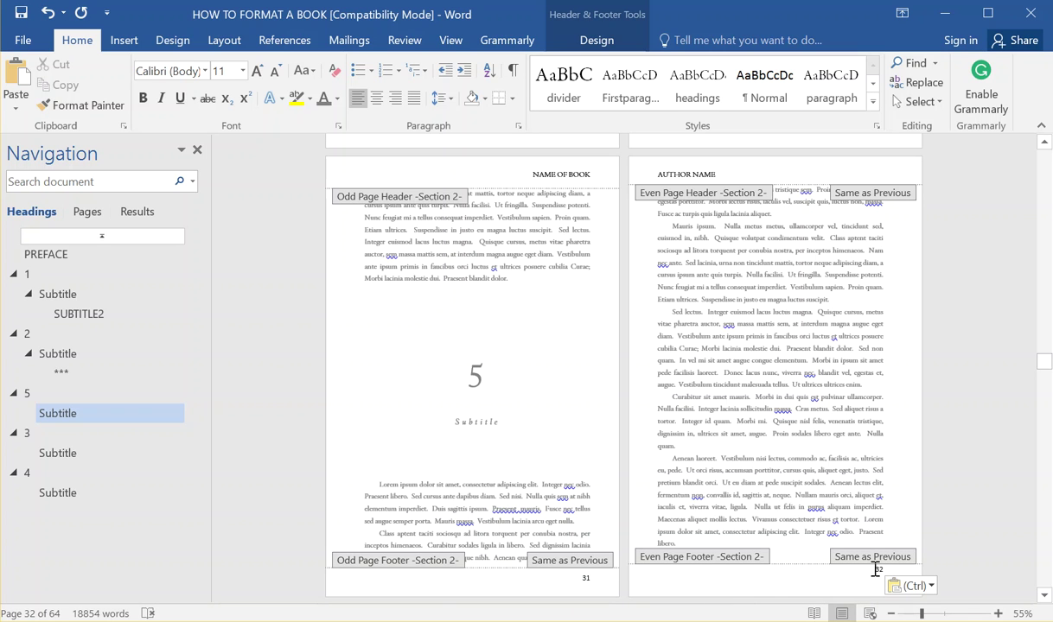
Left-align the even page footer's page number, move it down one line level with the odd page's number, and return to the body text.
double_click(882, 570)
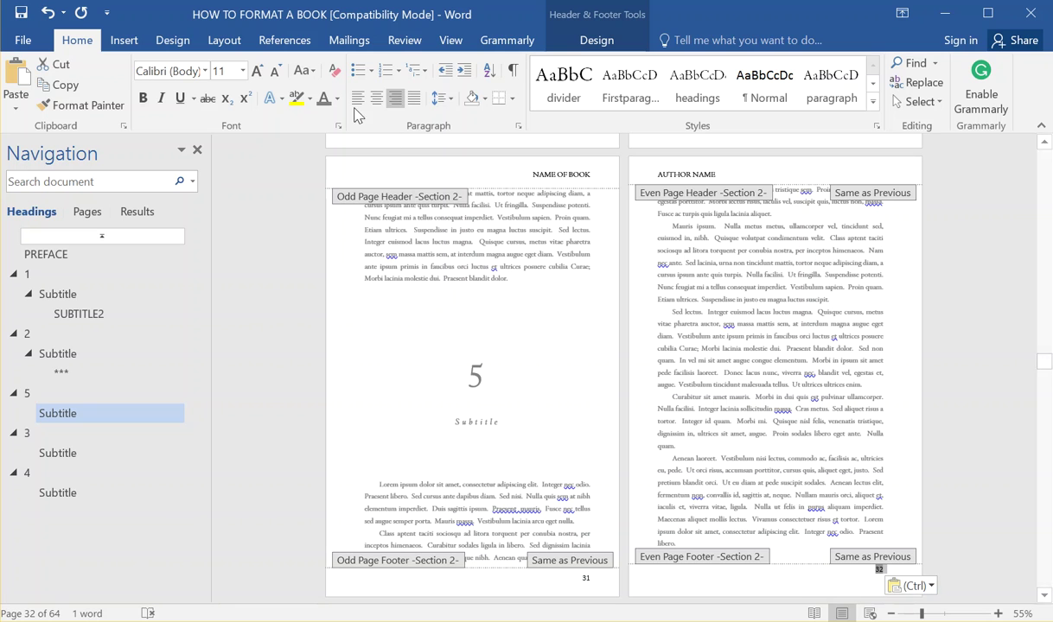
left_click(357, 98)
left_click(681, 571)
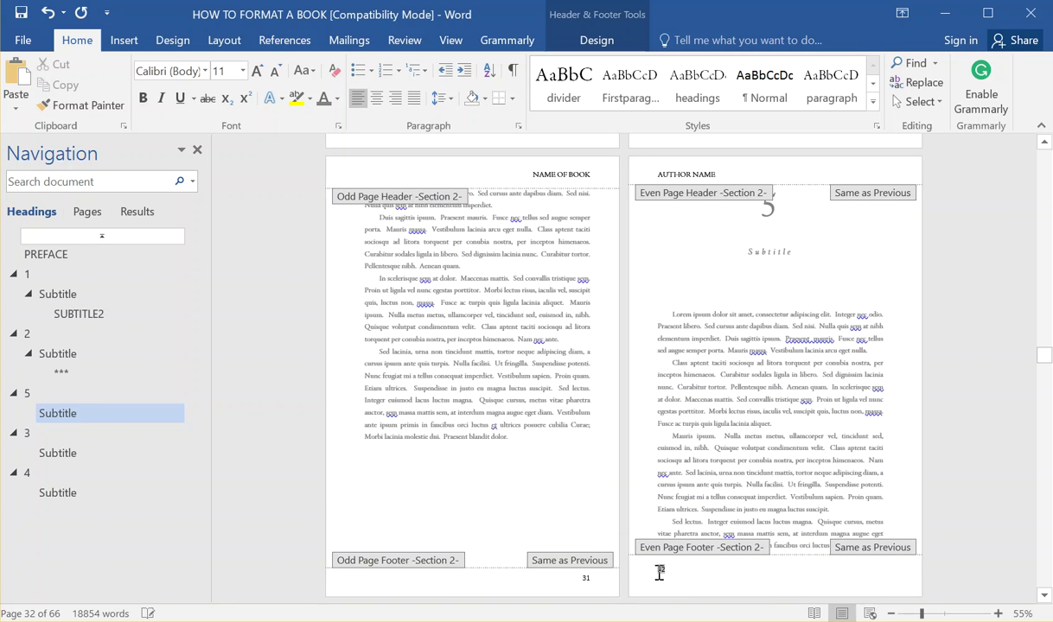
key("Return")
key("ctrl+z")
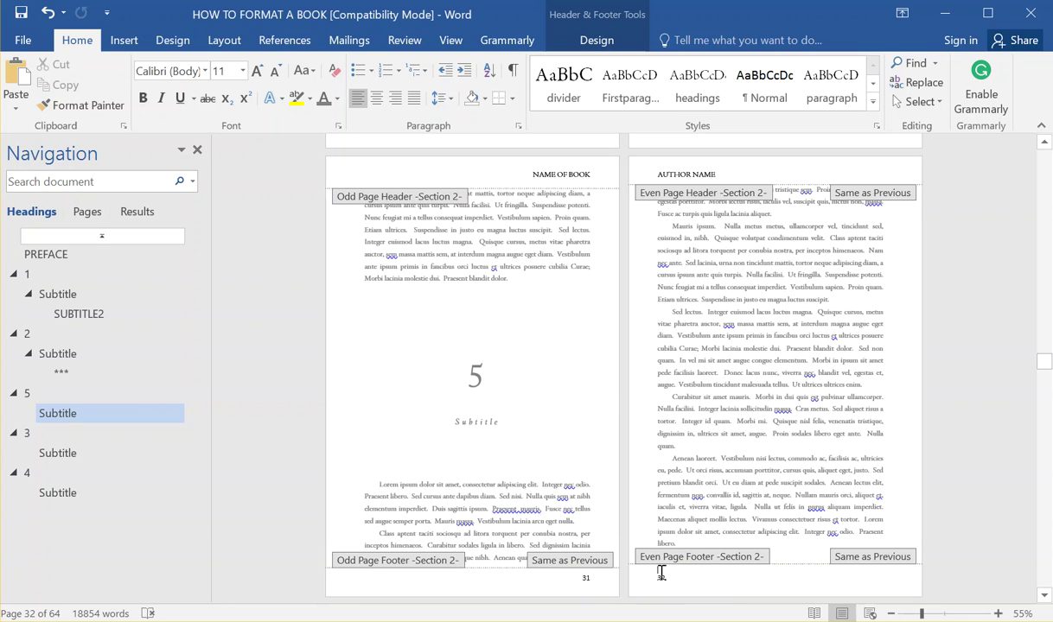
scroll(625, 554, "down", 1)
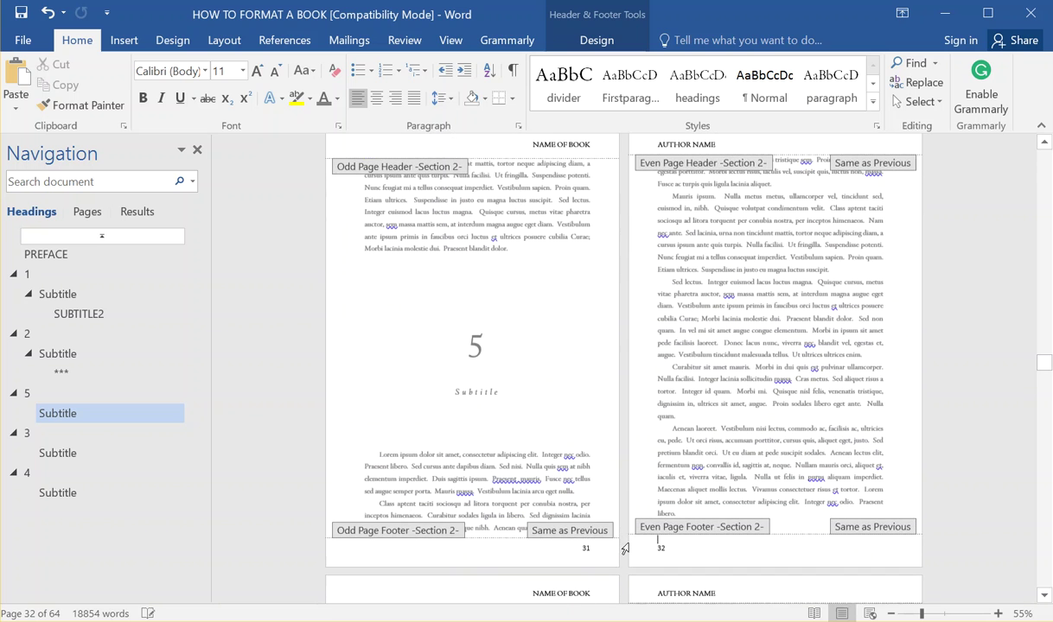
double_click(692, 474)
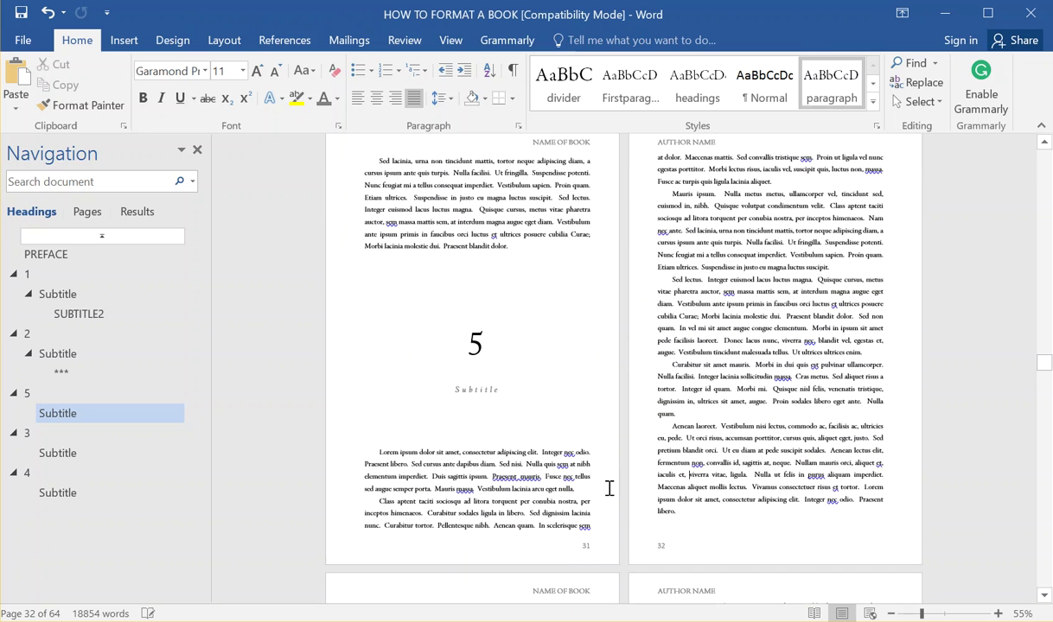
Add a "|" separator and a copy of the even footer's page number after "AUTHOR NAME" in the Section 2 even page header.
scroll(571, 324, "up", 1)
scroll(588, 406, "down", 3)
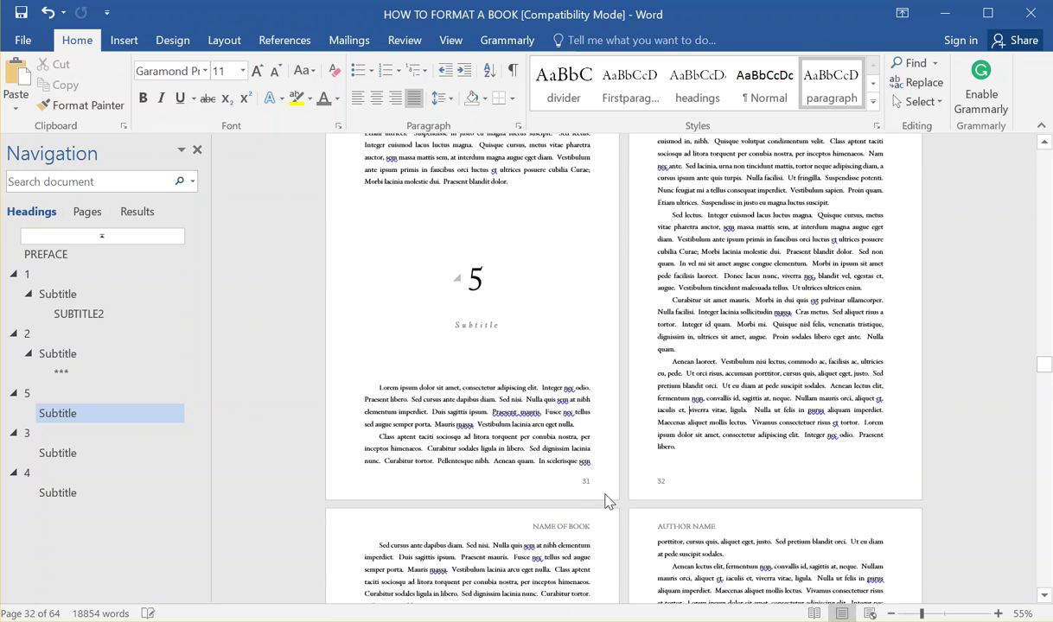
scroll(589, 482, "up", 3)
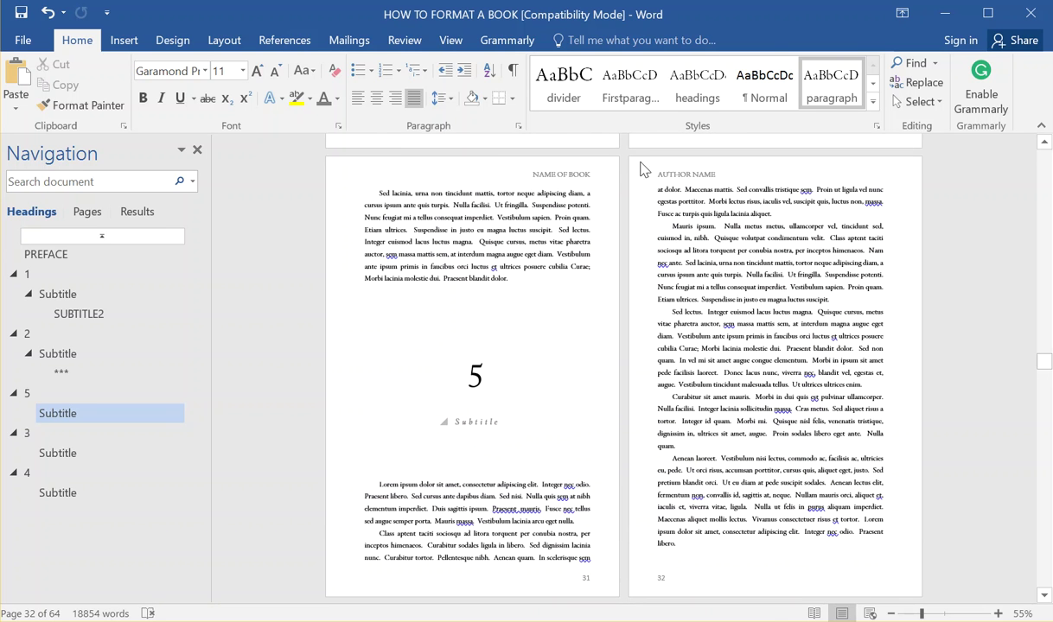
left_click(675, 588)
double_click(673, 588)
double_click(661, 579)
left_click(728, 172)
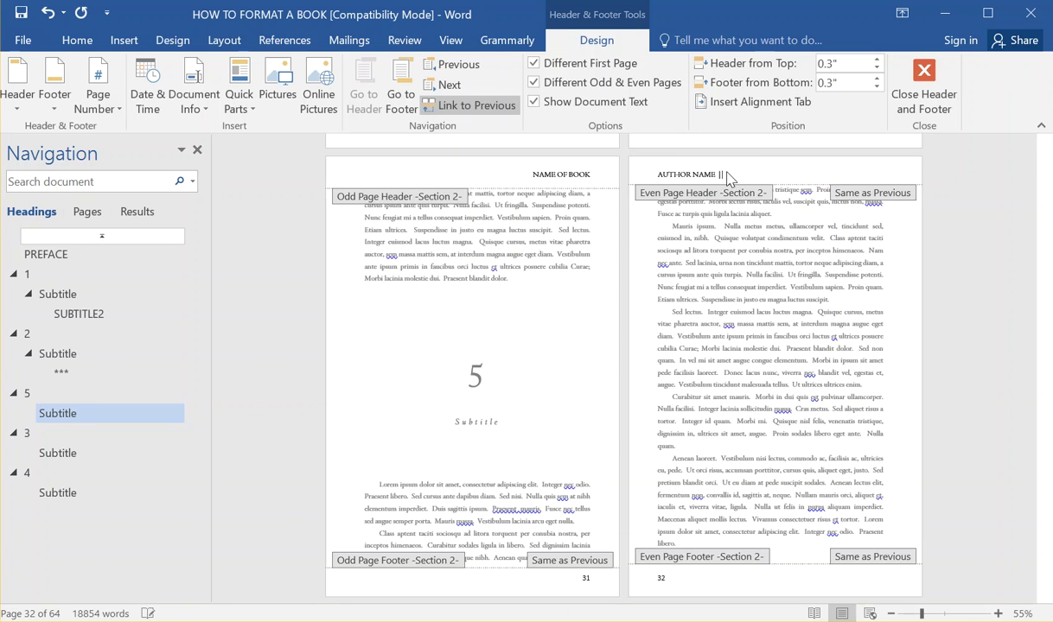
key("ctrl+v")
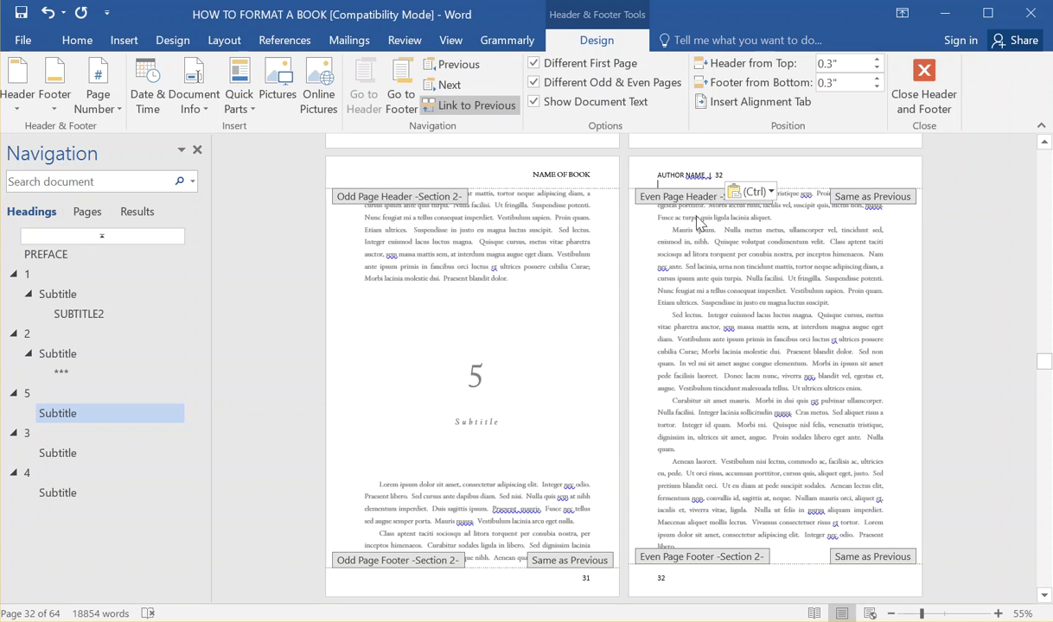
Apply the "headings" style to the author name, separator and page number in the Section 2 even page header.
left_click(715, 175)
left_click_drag(728, 174, 635, 172)
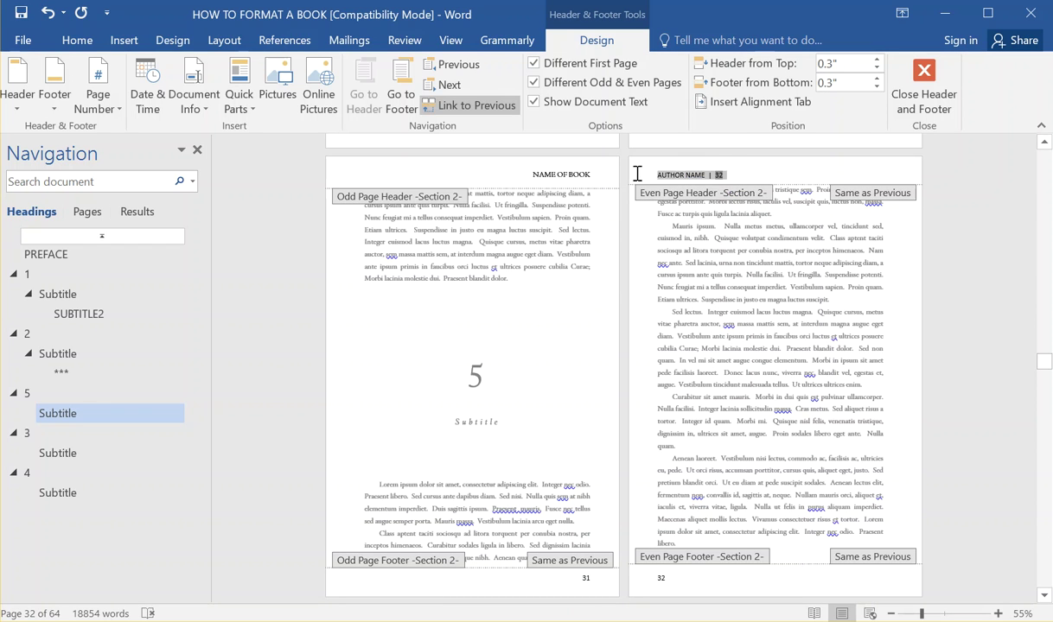
left_click(74, 46)
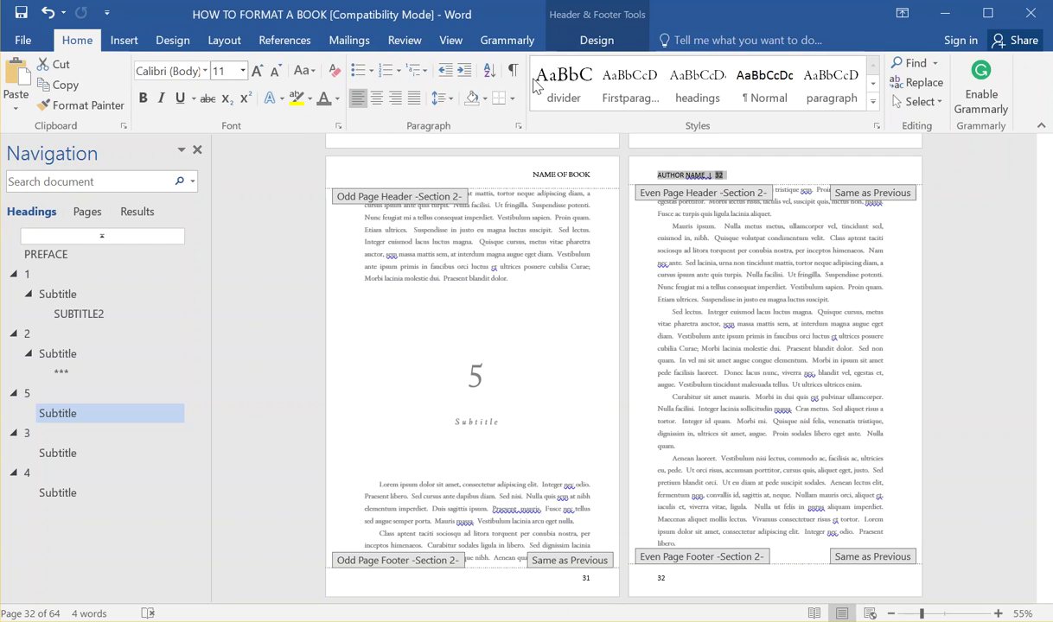
left_click(698, 93)
left_click(735, 175)
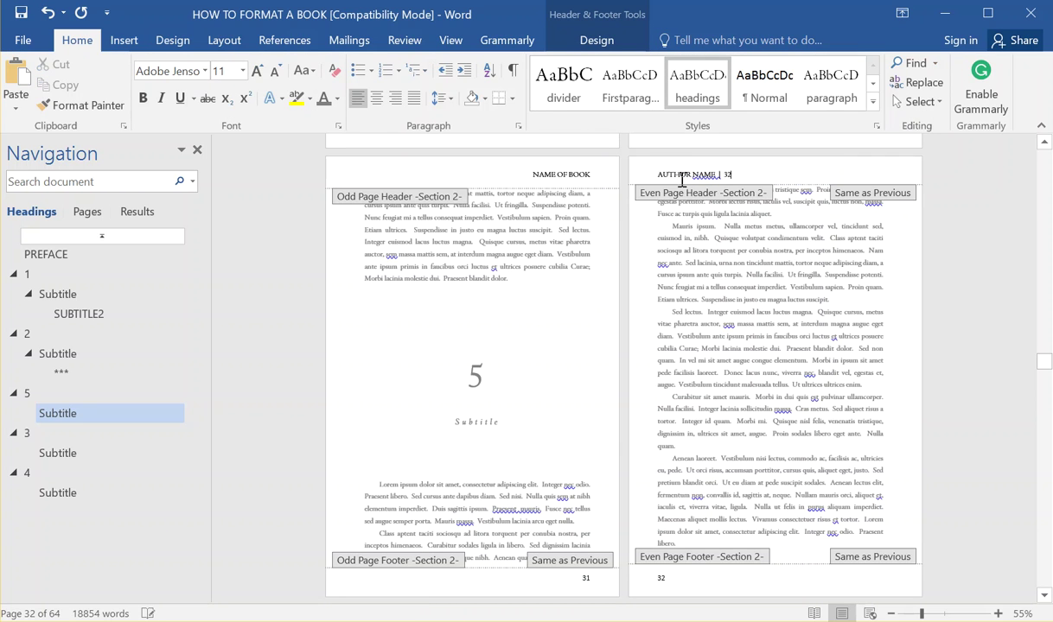
Copy the even header's separator and page number into the Section 2 odd page header, arranging it to read "31 | NAME OF BOOK".
left_click_drag(718, 174, 688, 173)
key("ctrl+c")
left_click(522, 174)
key("ctrl+v")
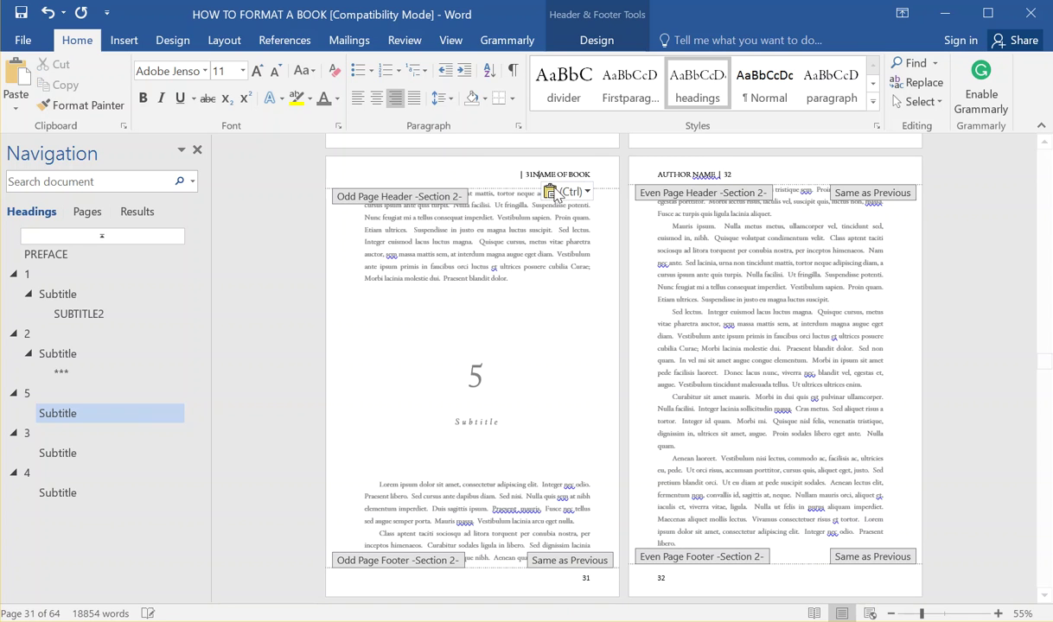
double_click(529, 174)
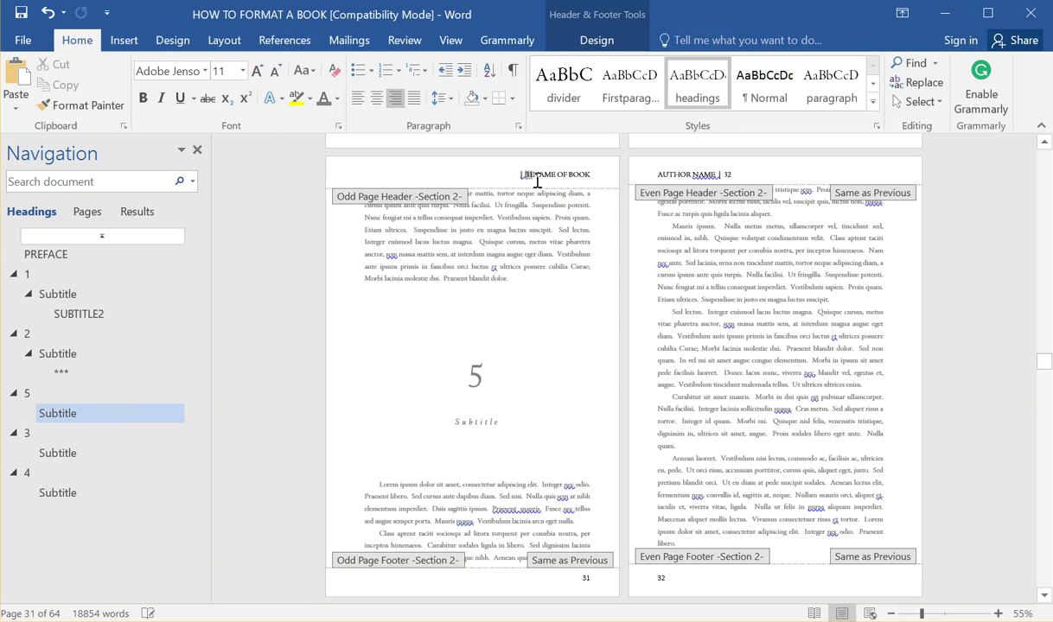
left_click(537, 179)
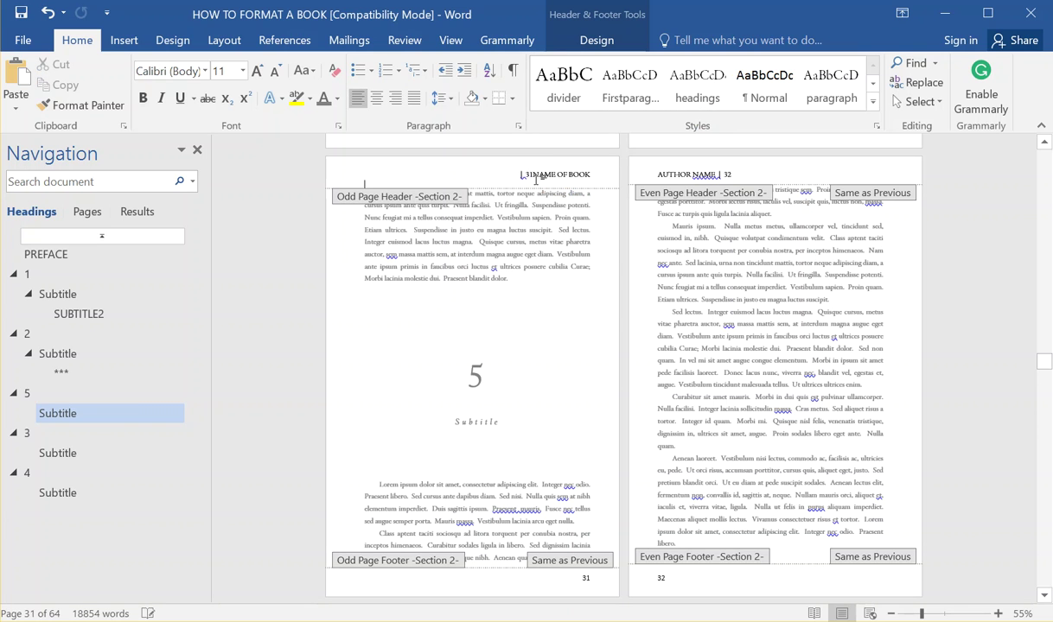
left_click(546, 183)
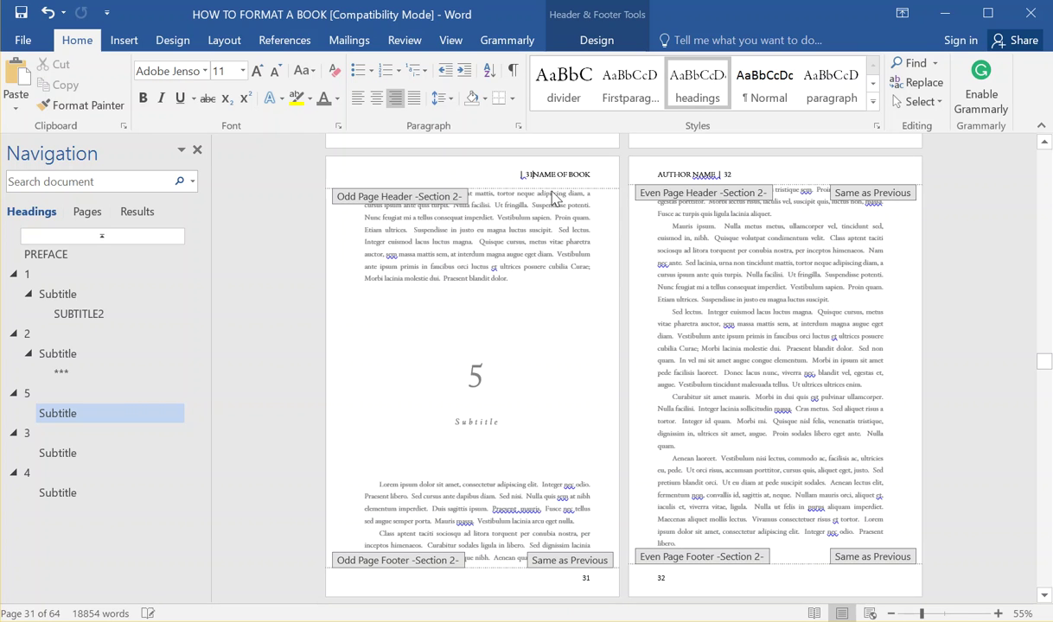
key("BackSpace")
key("BackSpace")
key("ctrl+z")
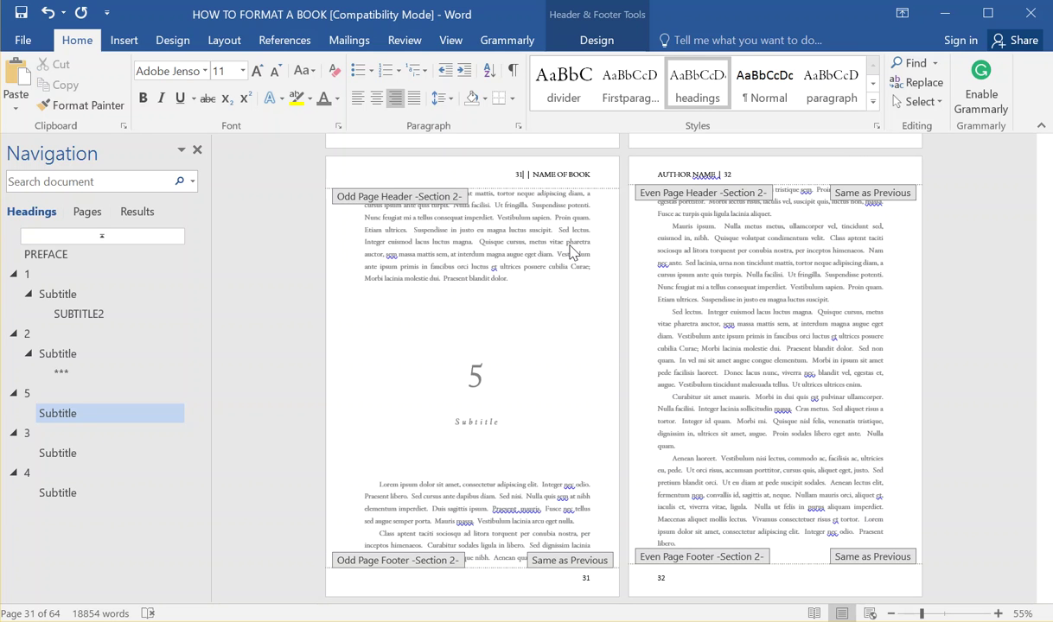
Add an extra space between "AUTHOR NAME" and the "|" separator in the Section 2 even page header.
left_click(724, 176)
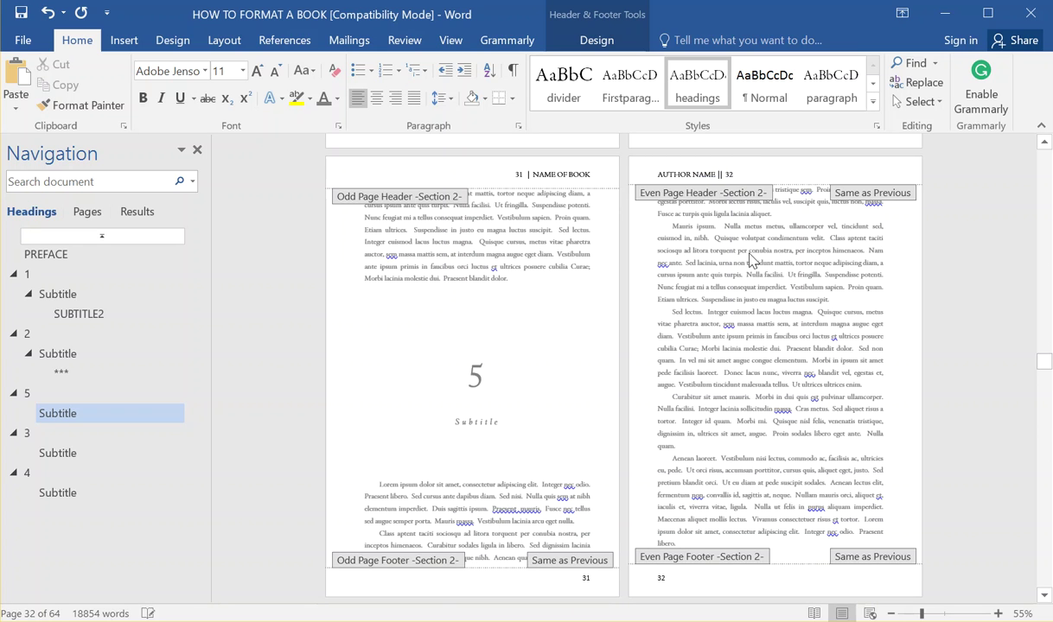
scroll(680, 361, "down", 1)
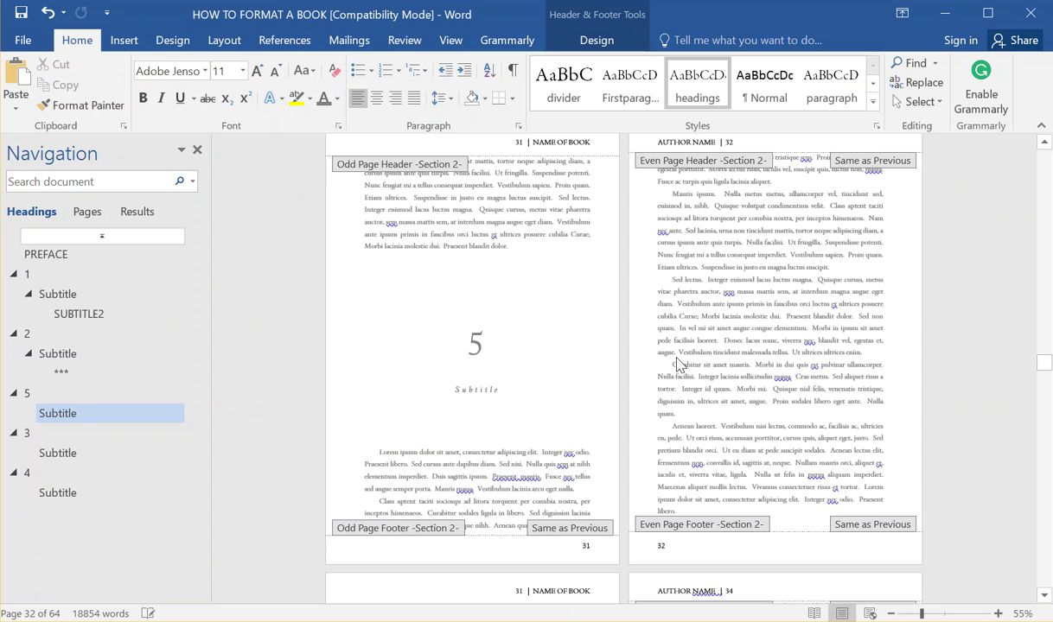
key("BackSpace")
Centre the page numbers in the Section 2 even and odd page footers and apply the "headings" style to the odd page's number.
left_click(657, 547)
double_click(658, 546)
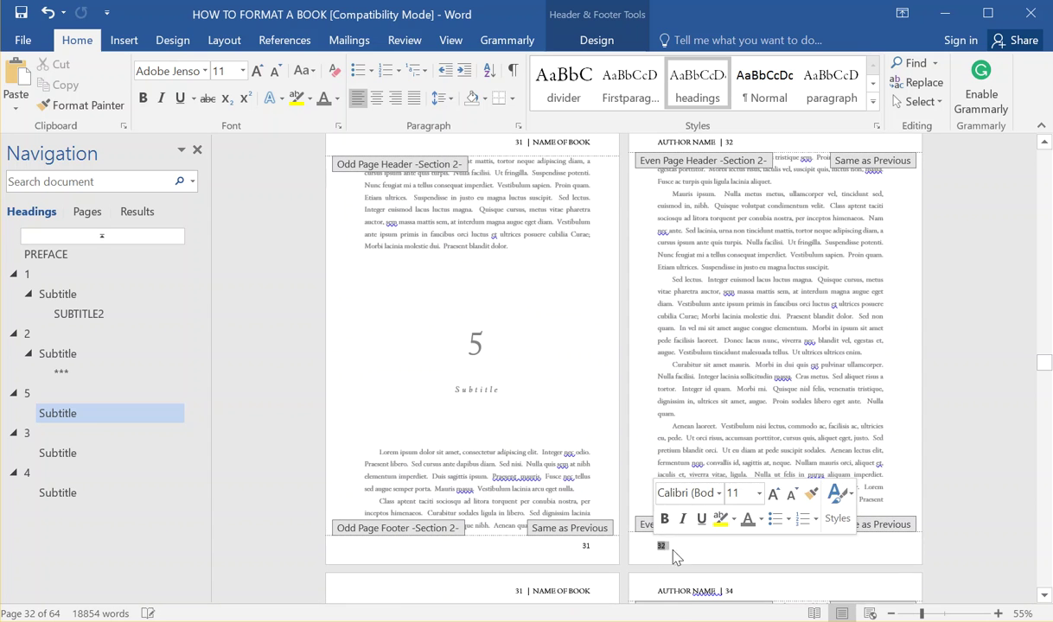
left_click(377, 98)
left_click(558, 545)
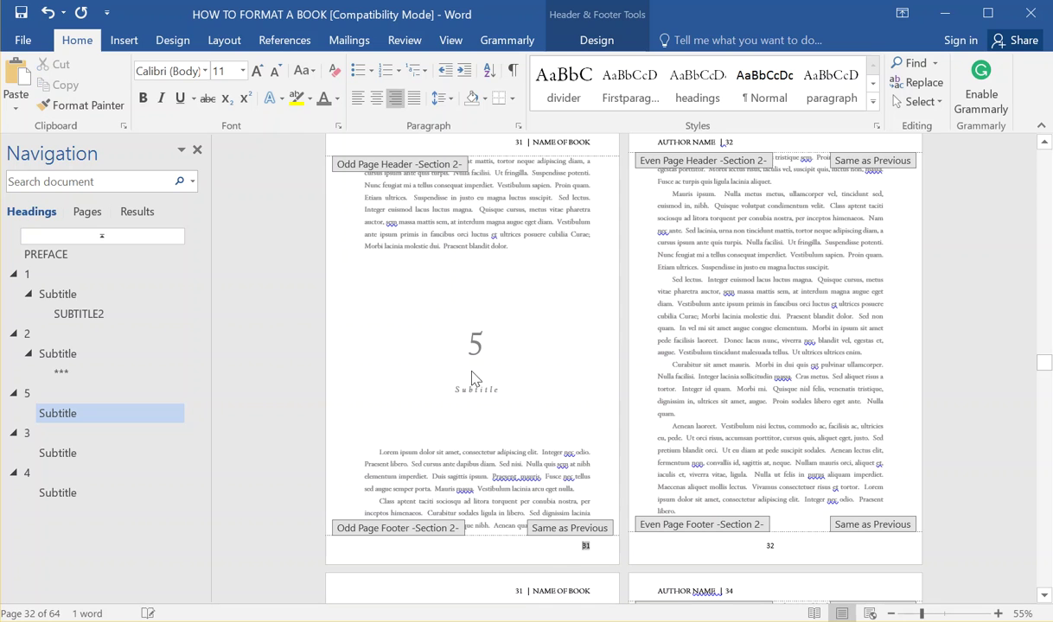
left_click(376, 98)
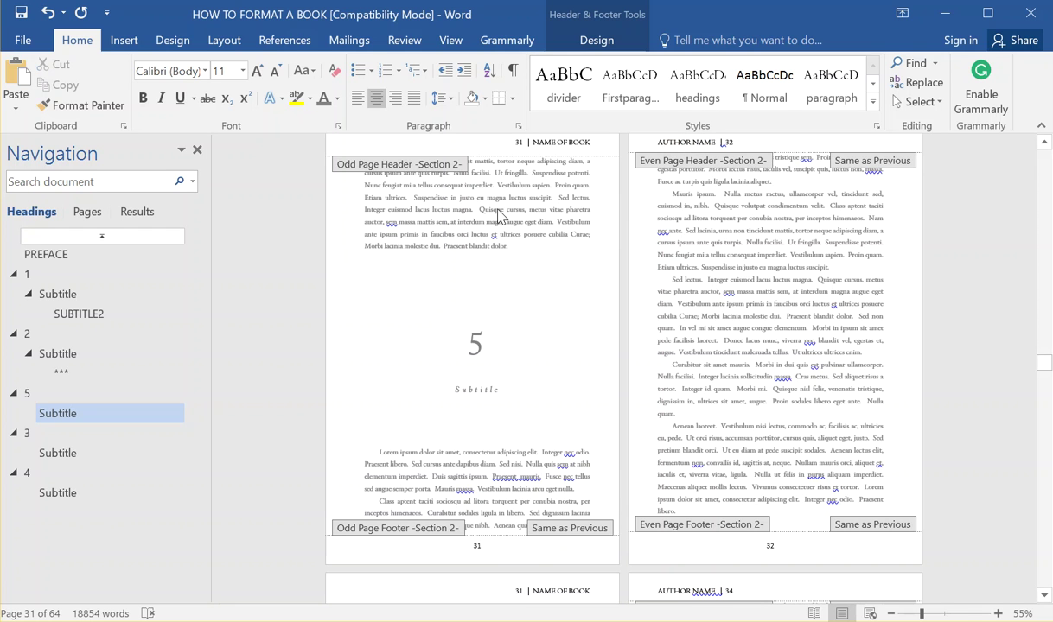
double_click(477, 547)
left_click(697, 86)
double_click(657, 141)
scroll(518, 389, "down", 3)
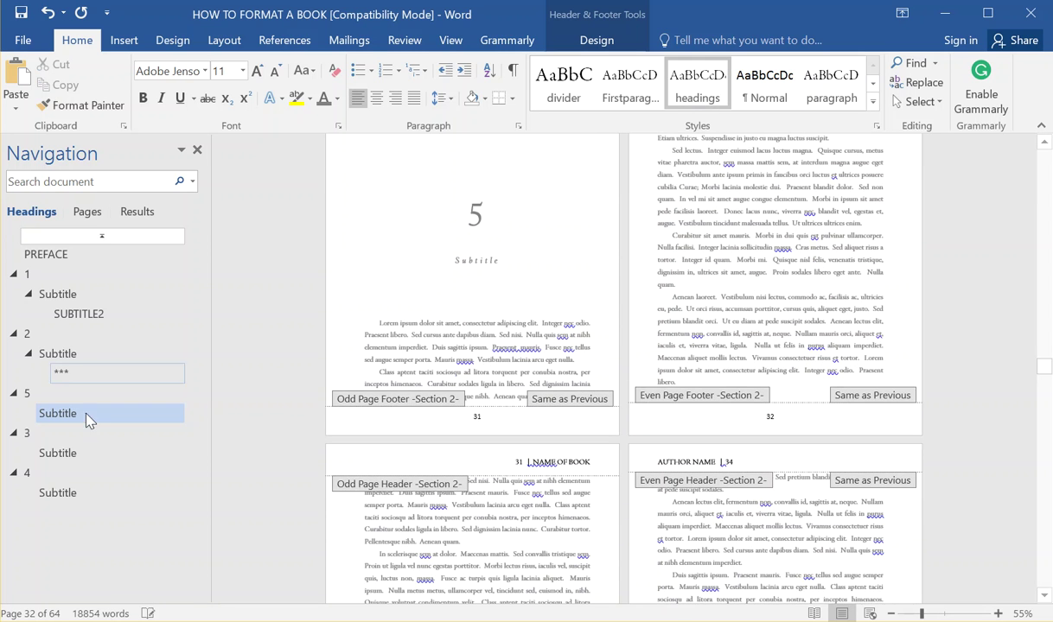
Go to chapter 3 and examine the header on its opening page and the different-first-page option.
left_click(71, 450)
double_click(494, 341)
scroll(497, 337, "up", 2)
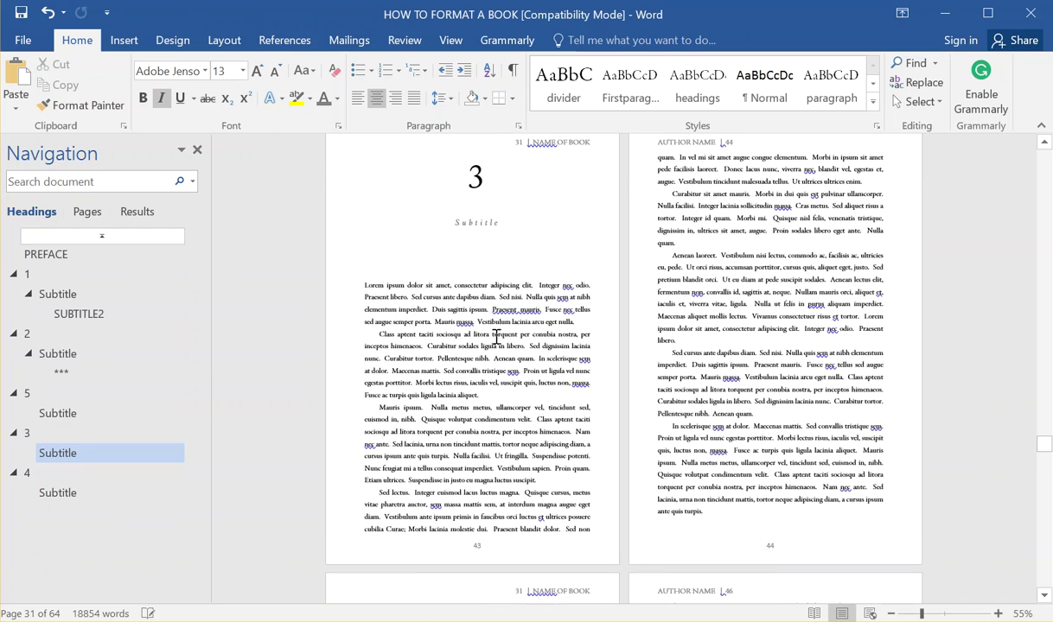
scroll(502, 334, "up", 2)
scroll(536, 400, "down", 3)
scroll(508, 372, "up", 2)
scroll(509, 372, "up", 2)
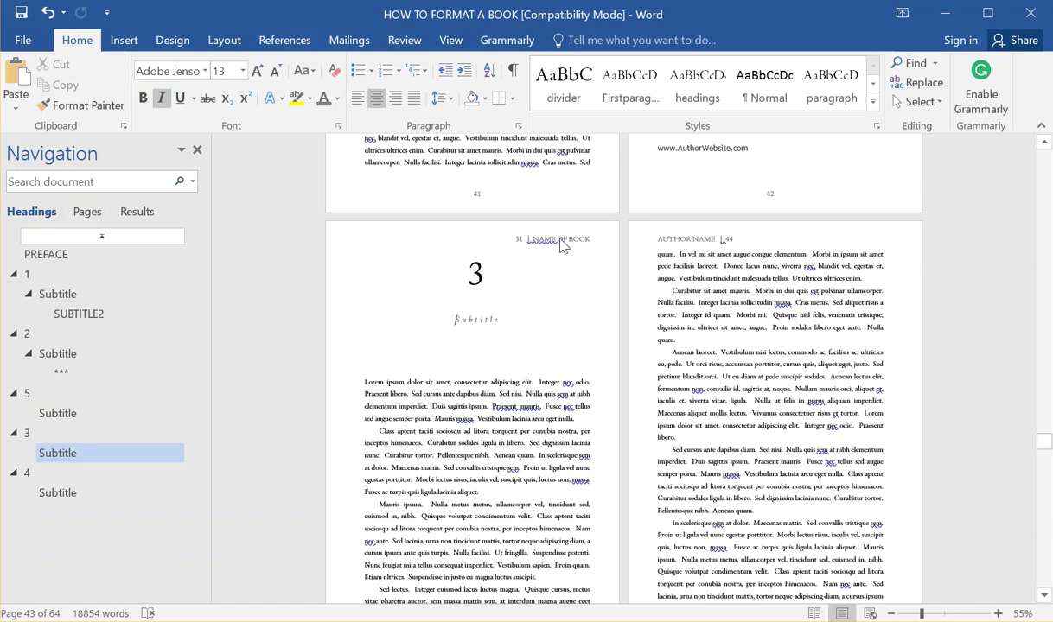
double_click(560, 238)
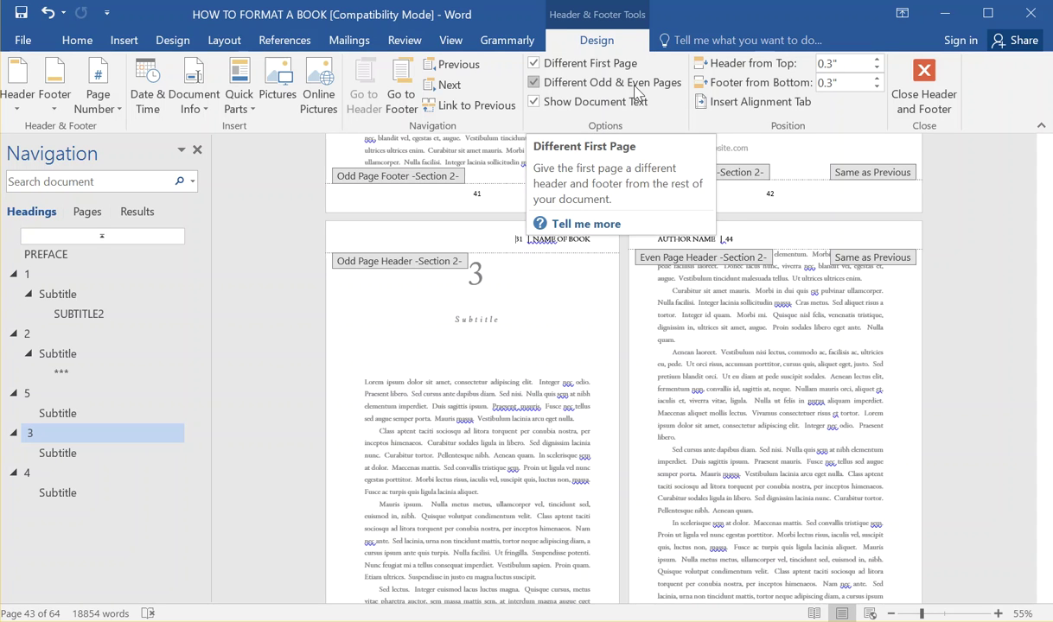
Go to chapter 4 and examine the even page header on its opening page and the headers on the following pages.
left_click(71, 494)
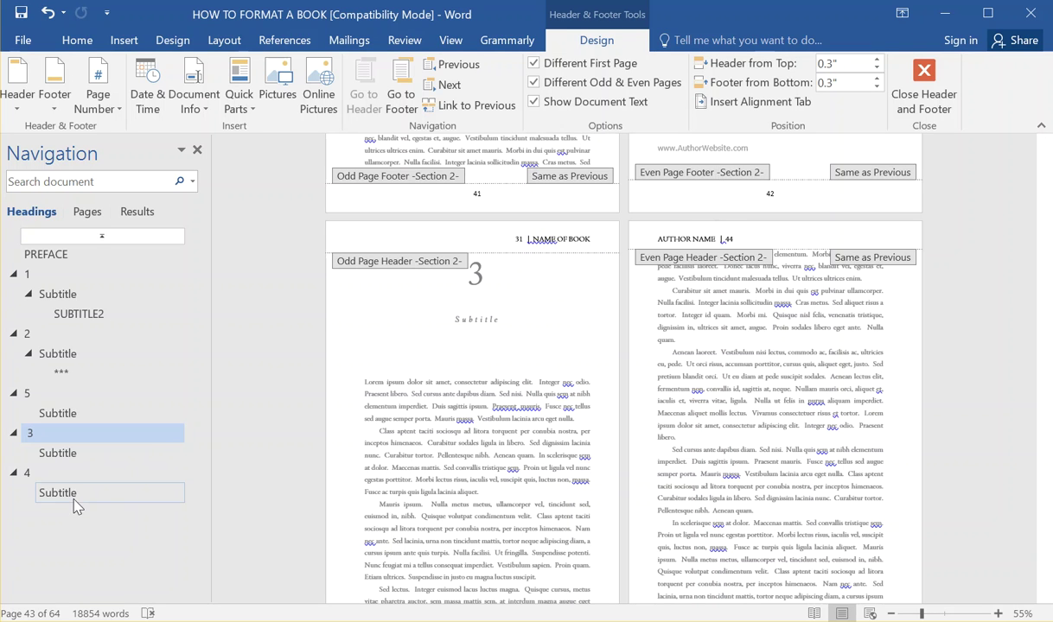
scroll(521, 430, "up", 2)
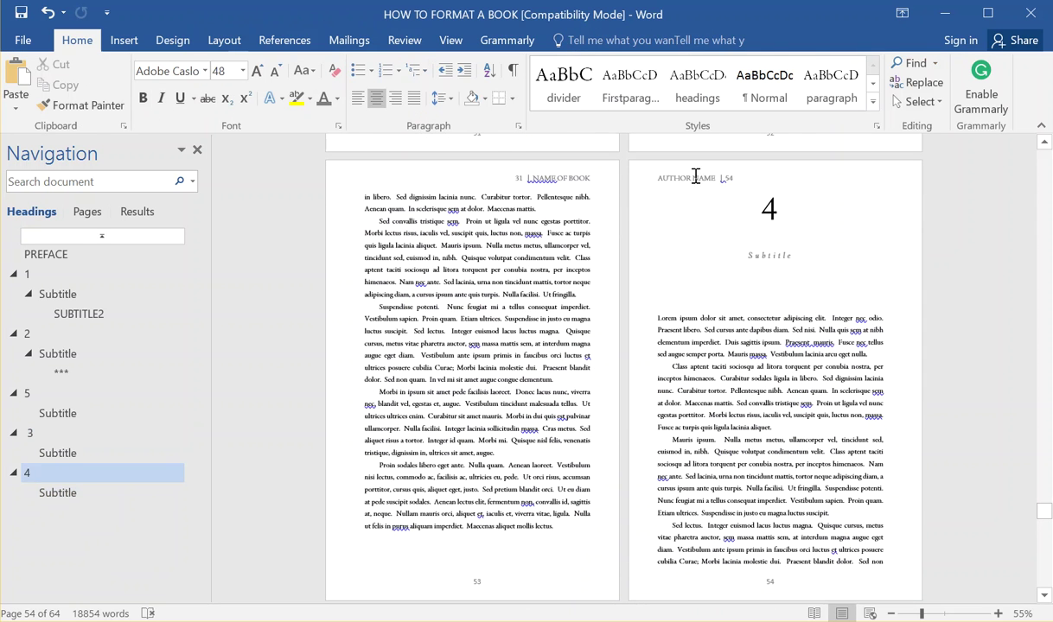
double_click(664, 178)
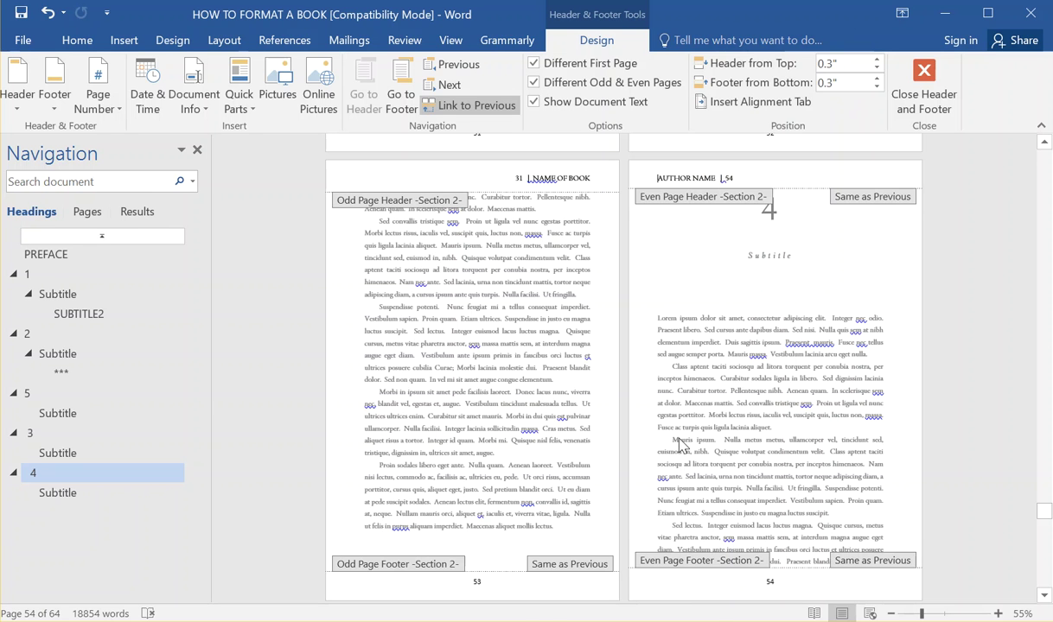
scroll(720, 481, "down", 1)
double_click(720, 470)
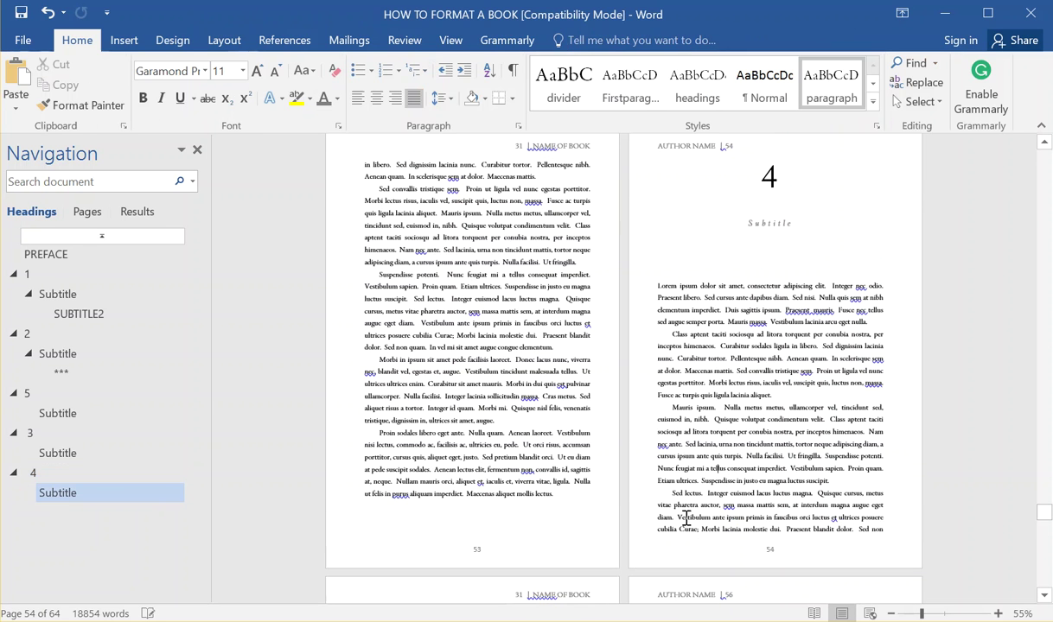
scroll(582, 470, "down", 7)
scroll(582, 470, "down", 3)
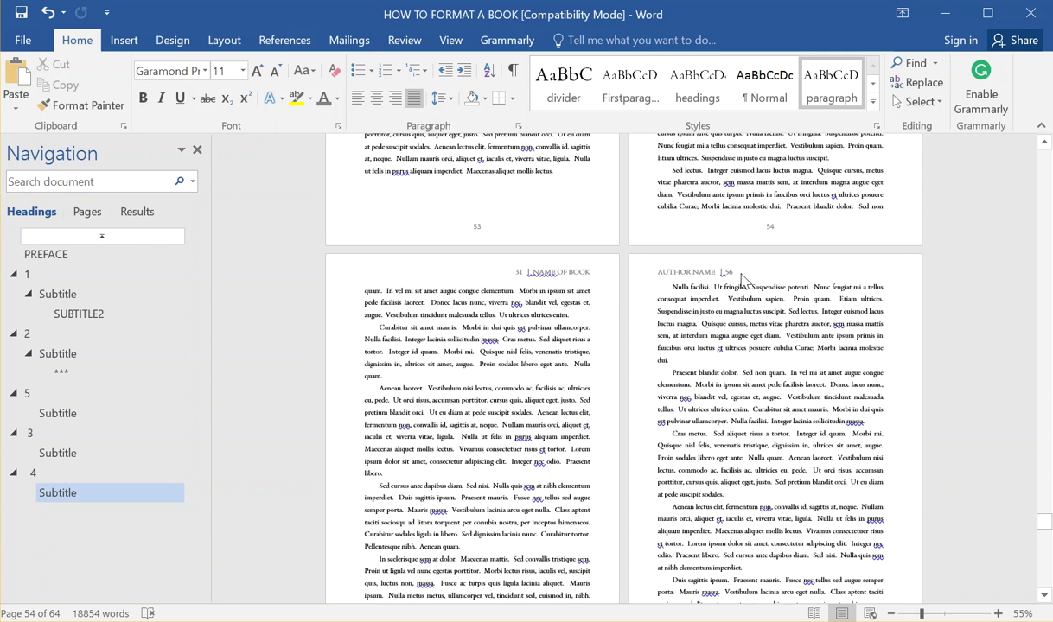
Add blank lines beneath the header text in the Section 2 even and odd page headers to increase the gap above the body text.
double_click(742, 273)
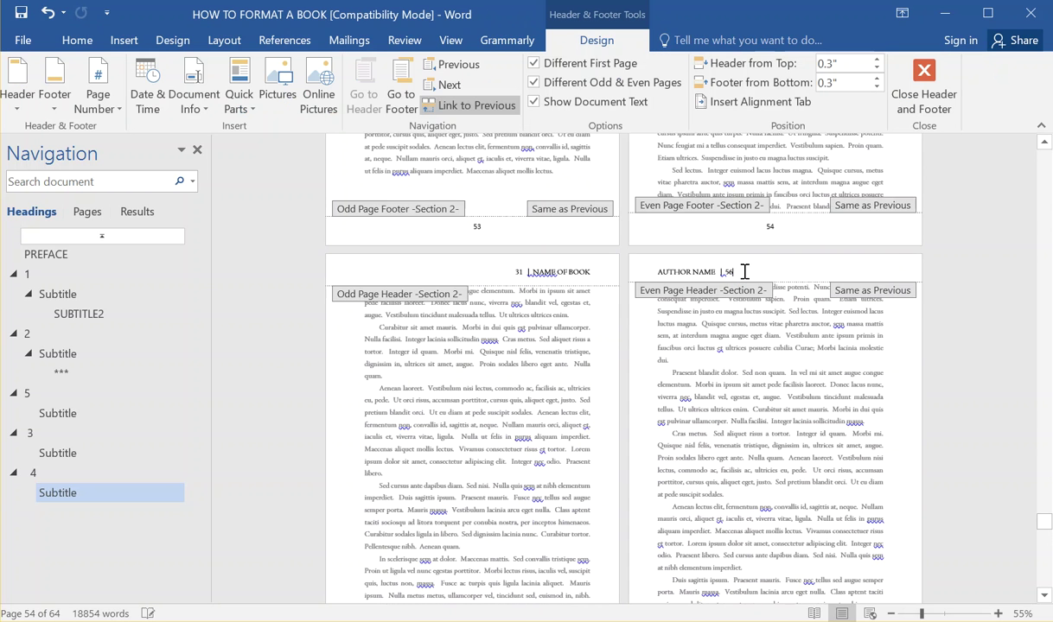
key("Return")
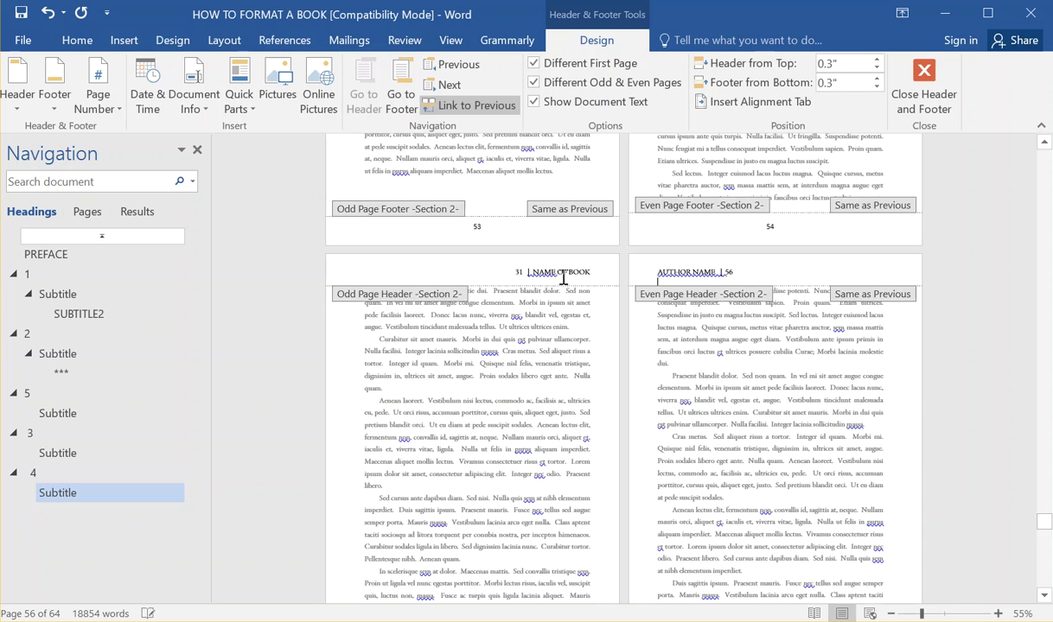
left_click(594, 274)
key("ctrl+z")
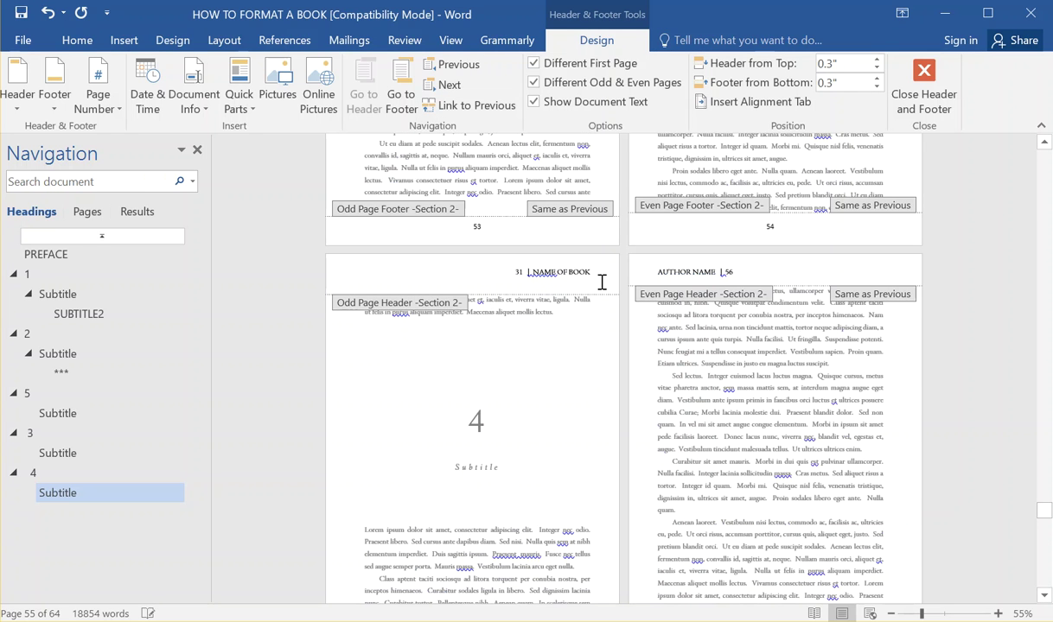
left_click(702, 285)
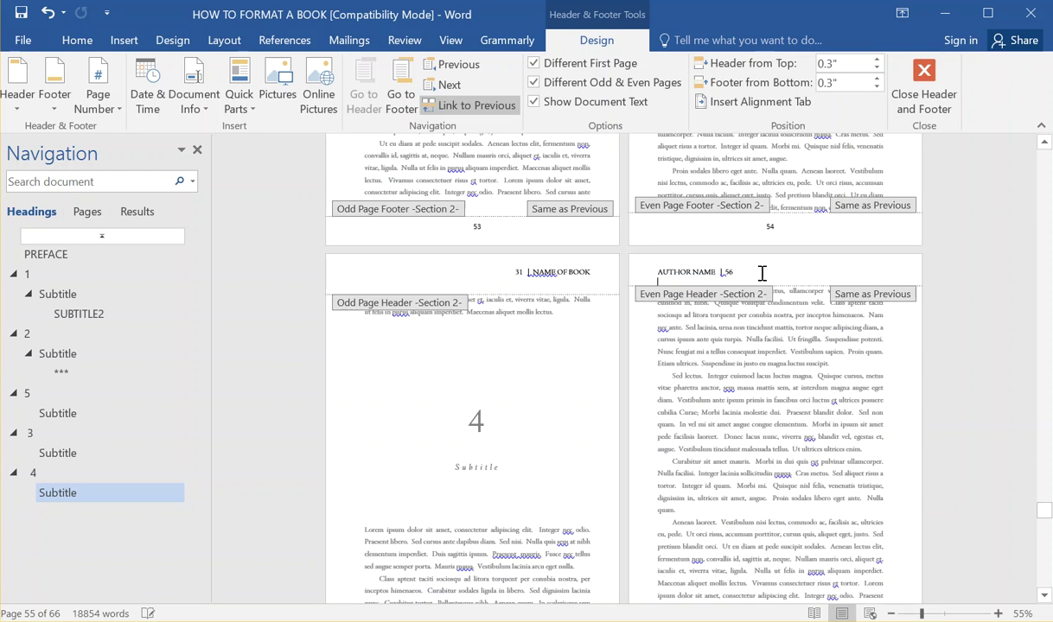
key("Return")
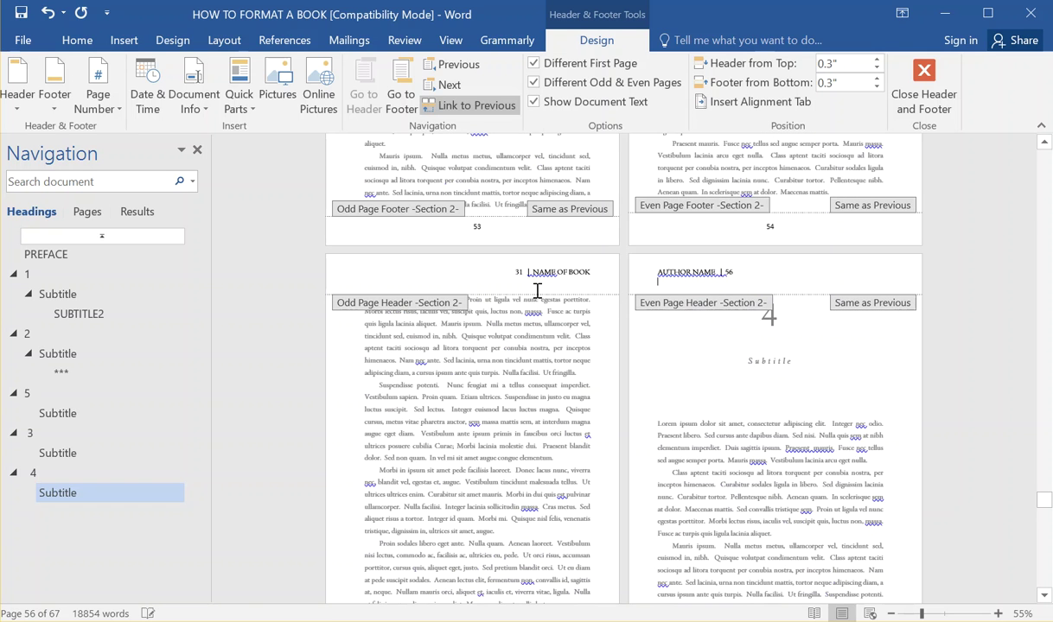
key("BackSpace")
scroll(761, 346, "down", 5)
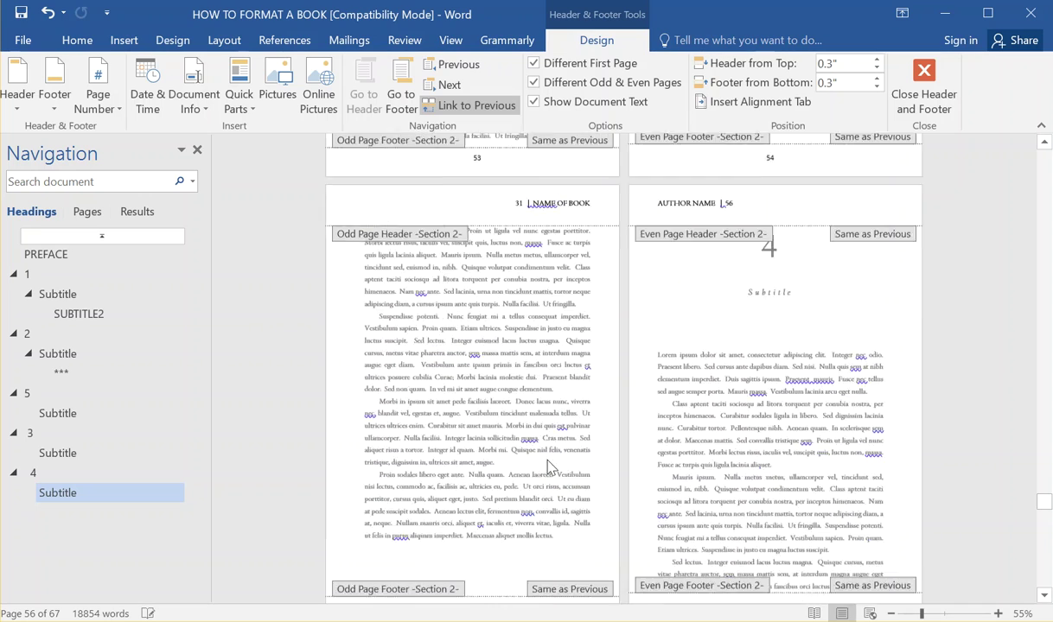
Go back through chapters 5 and 1 and examine the spacing below the Section 2 odd page header.
left_click(71, 413)
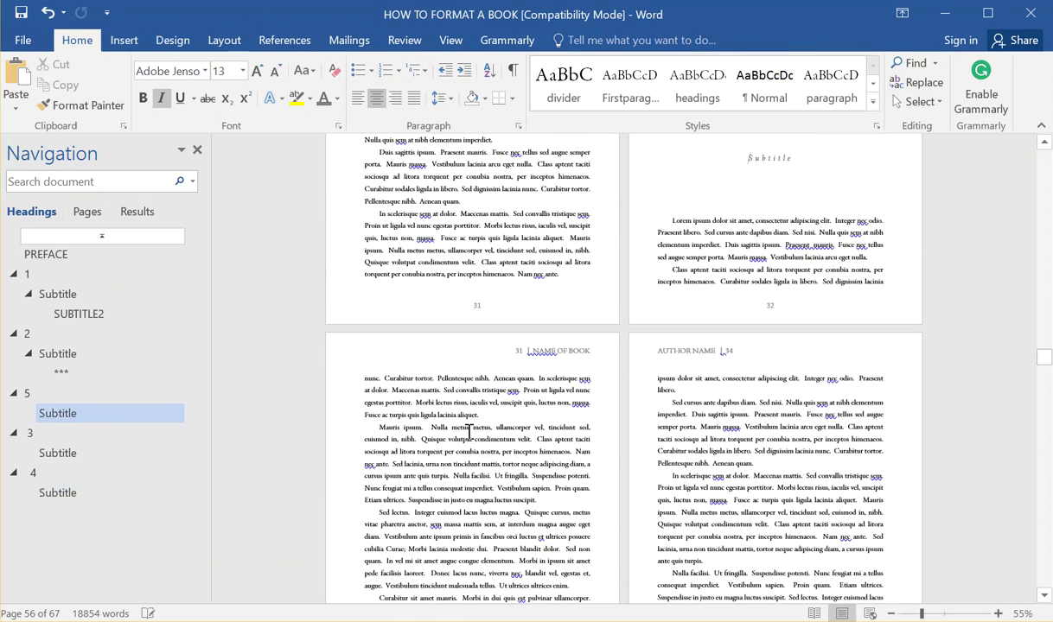
left_click(69, 297)
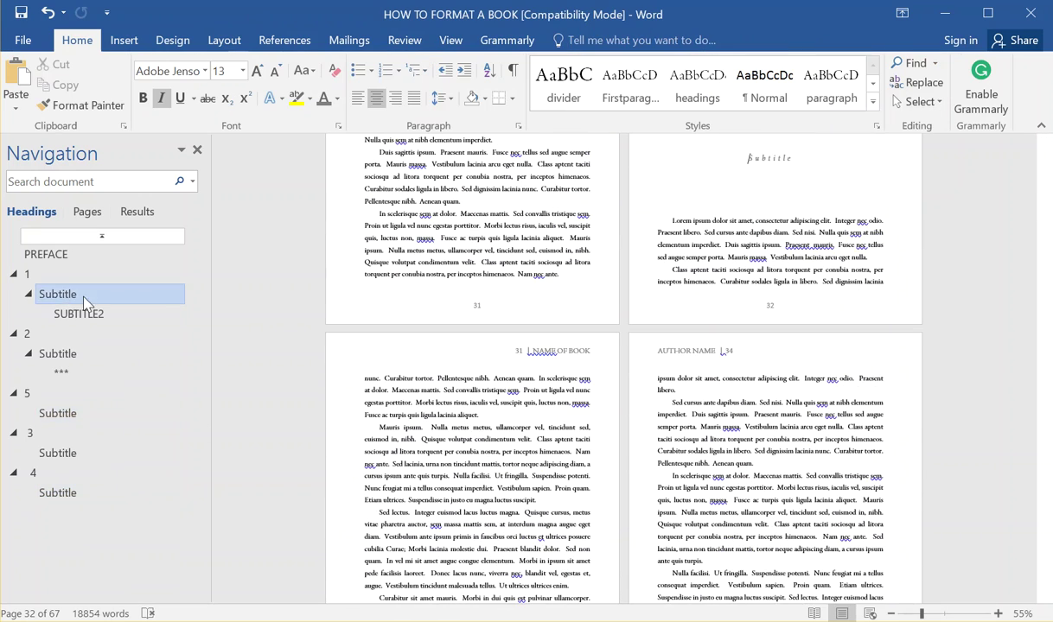
scroll(473, 418, "down", 5)
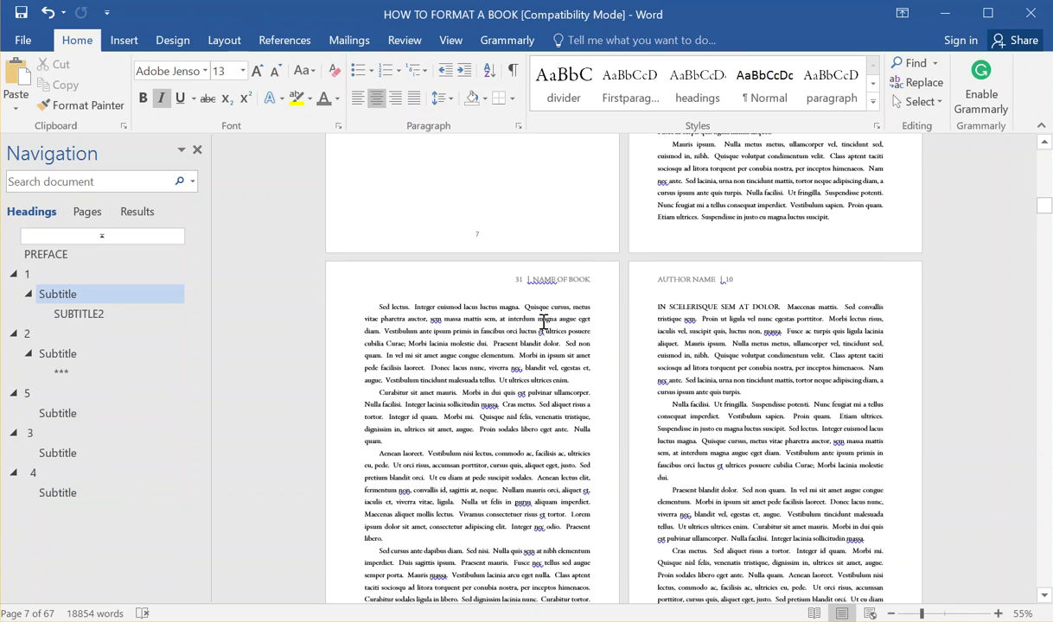
double_click(571, 279)
left_click(594, 286)
left_click_drag(591, 286, 529, 286)
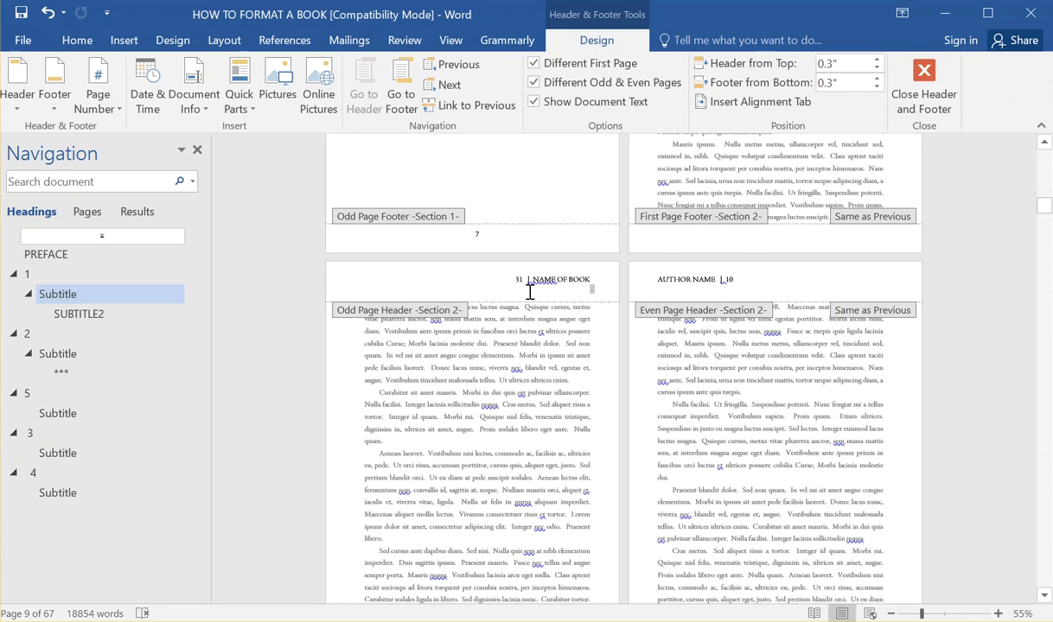
double_click(702, 390)
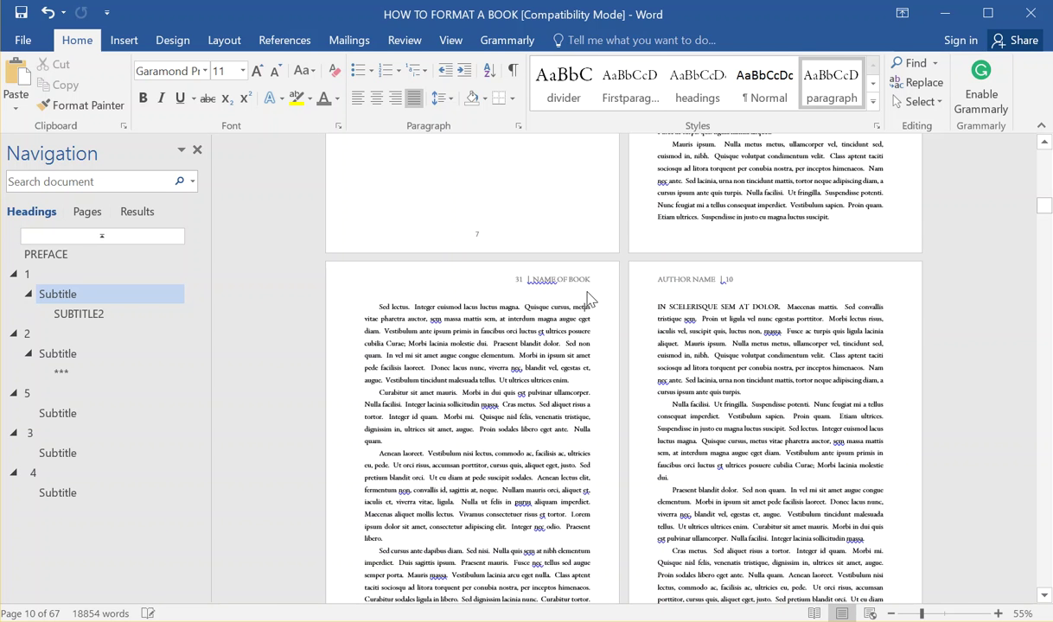
Try centring the Section 2 odd page header, and right-align it again.
double_click(587, 291)
key("ctrl+e")
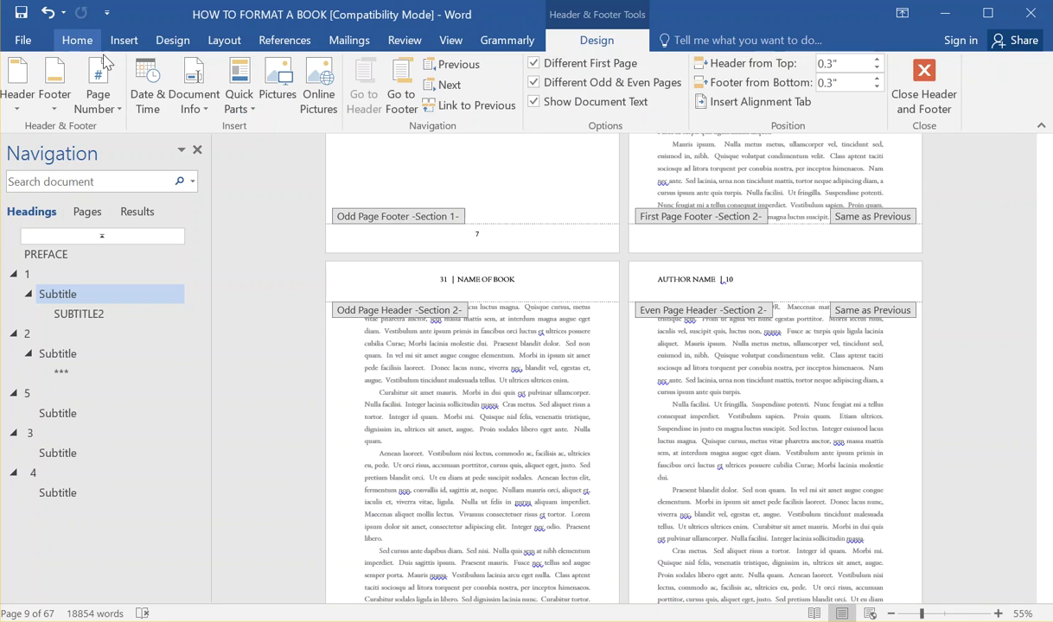
left_click(77, 40)
left_click(396, 98)
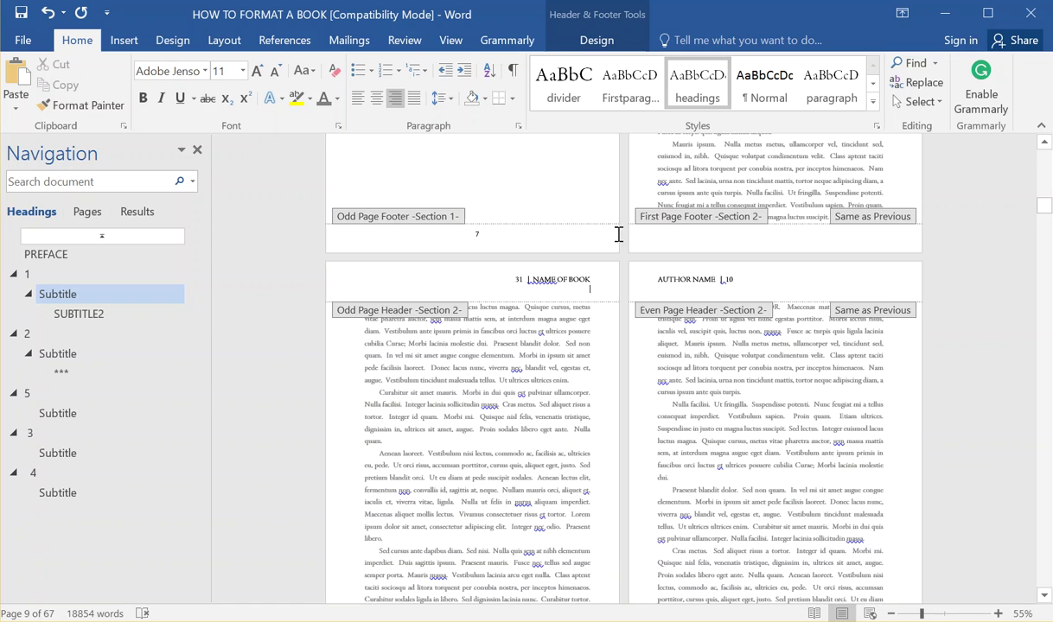
Remove the blank lines beneath the header text in the Section 2 odd and even page headers and return to the body text.
key("ctrl+e")
key("BackSpace")
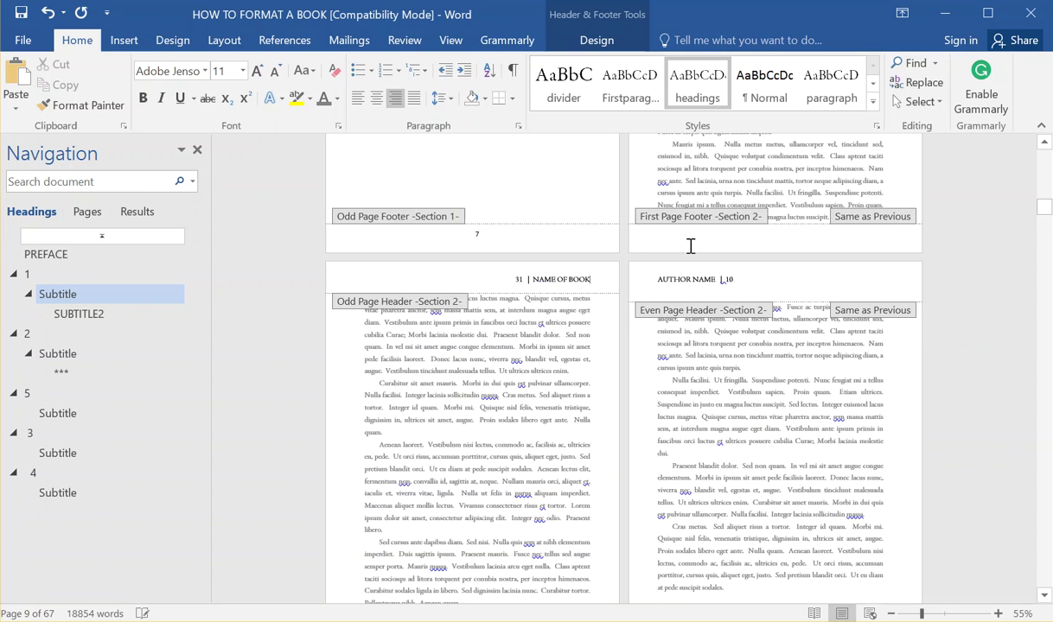
left_click(731, 293)
key("BackSpace")
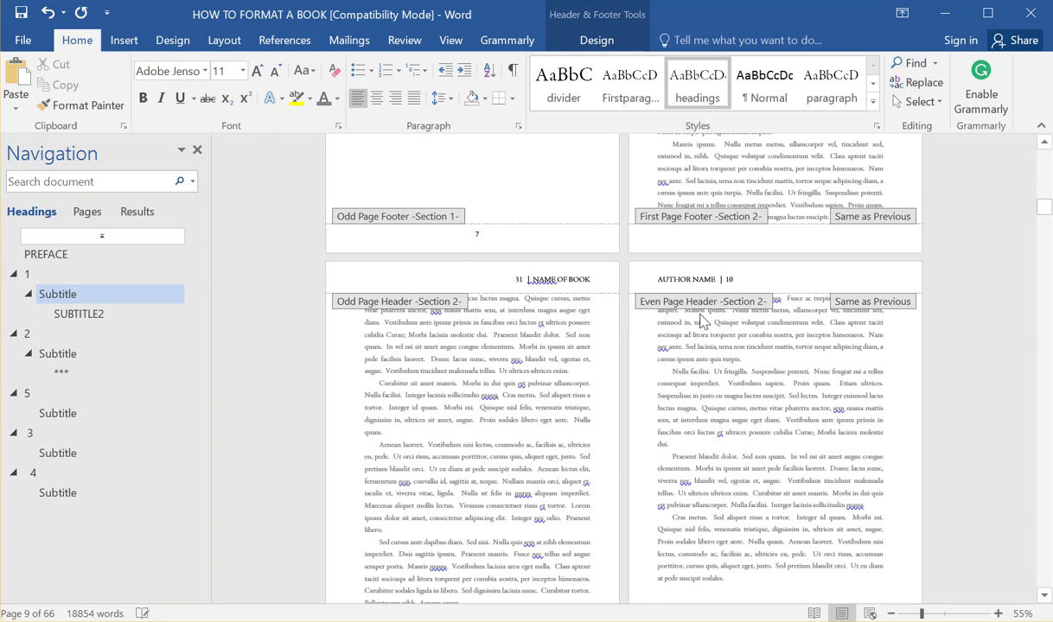
double_click(719, 343)
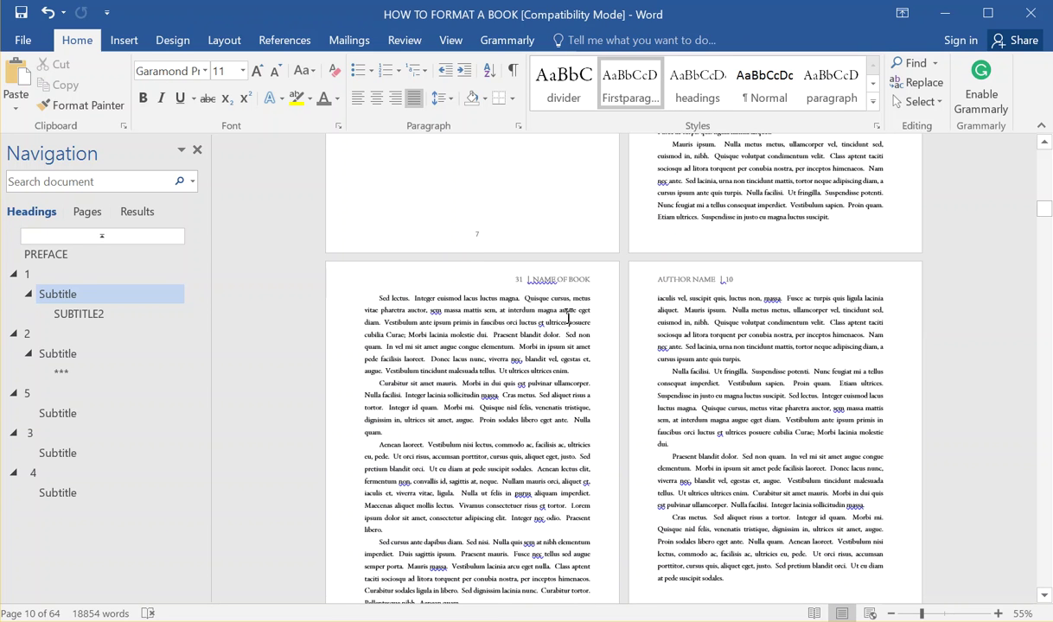
Check the line spacing settings of the first body paragraph on page 9, leaving them as they are.
double_click(503, 334)
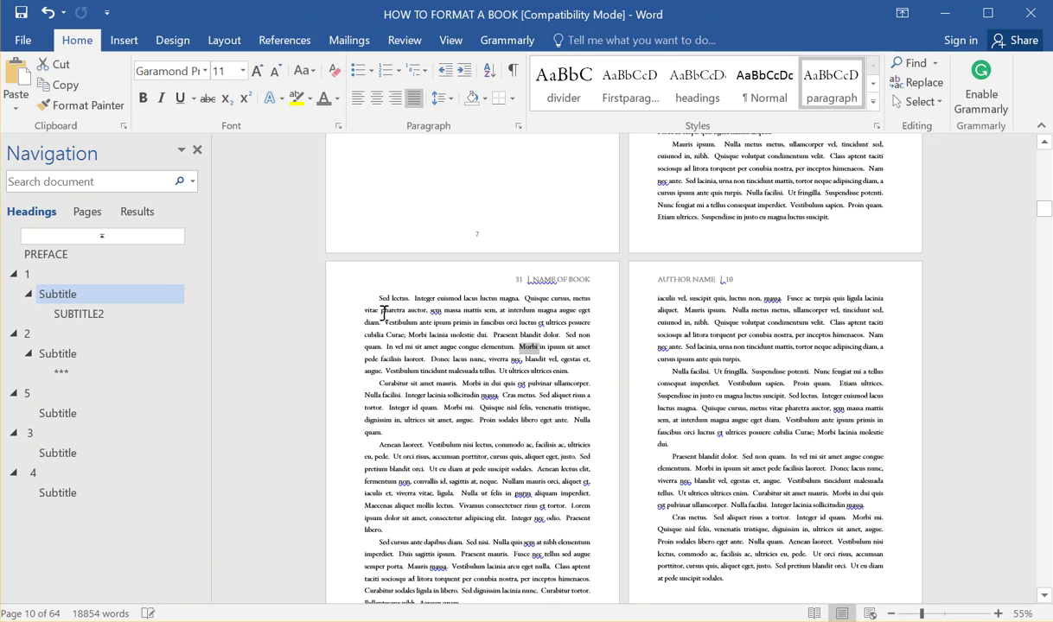
left_click_drag(378, 298, 557, 370)
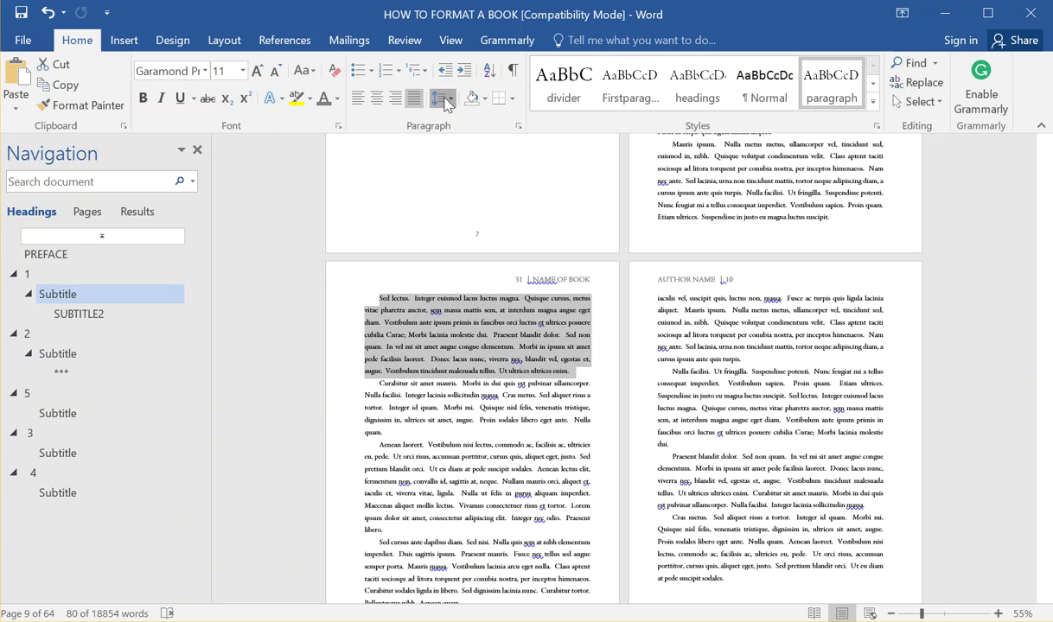
left_click(446, 100)
left_click(484, 239)
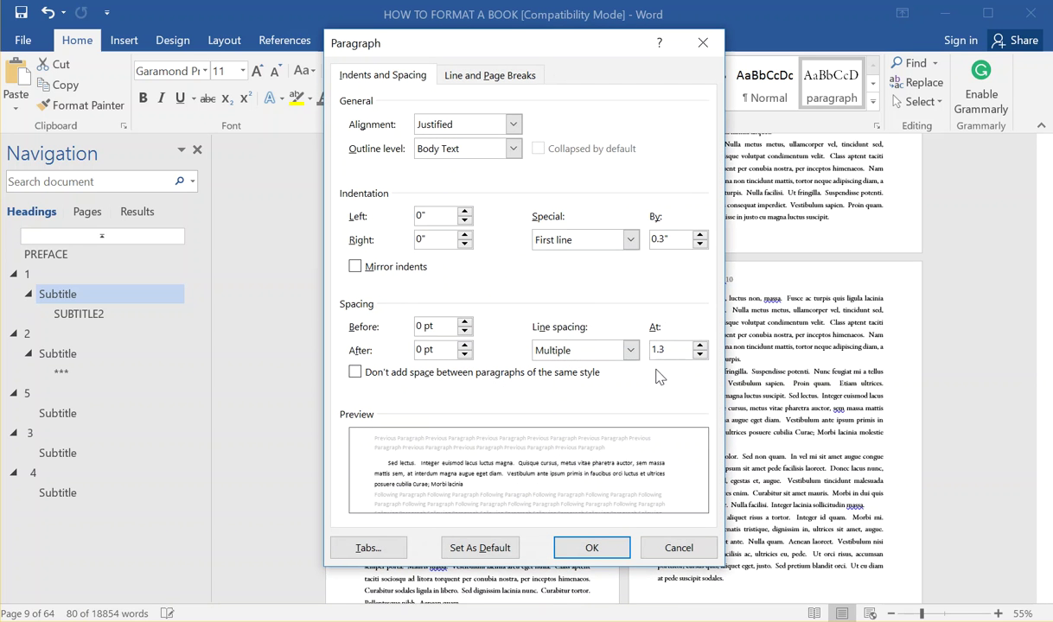
left_click(607, 549)
left_click(502, 365)
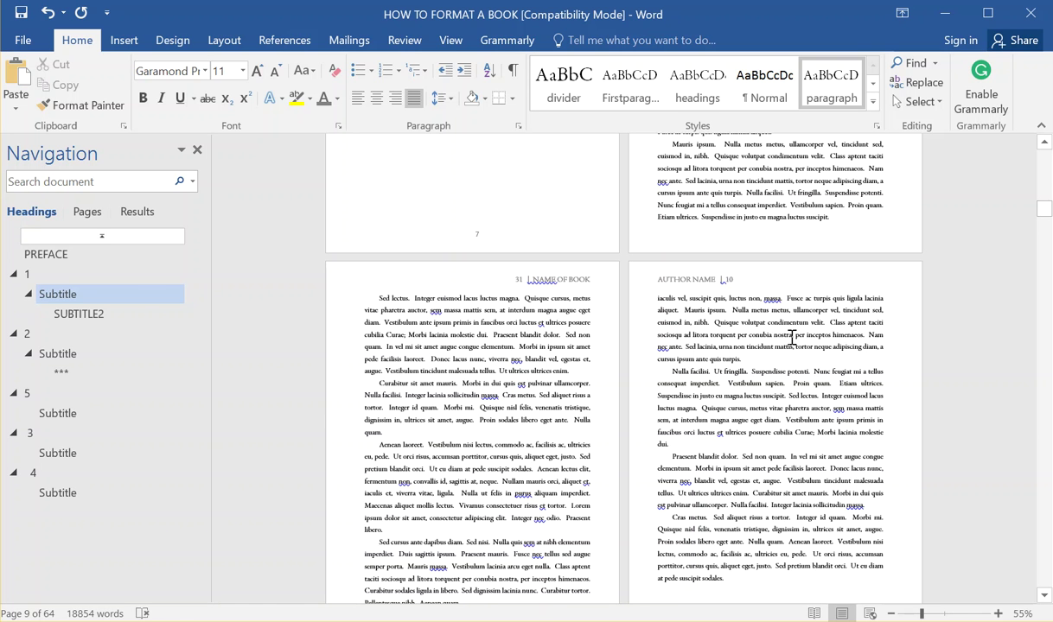
scroll(710, 426, "down", 3)
scroll(455, 387, "up", 2)
Set the line spacing of the first body paragraph on page 9 to Multiple at 1.2.
left_click_drag(359, 256, 581, 336)
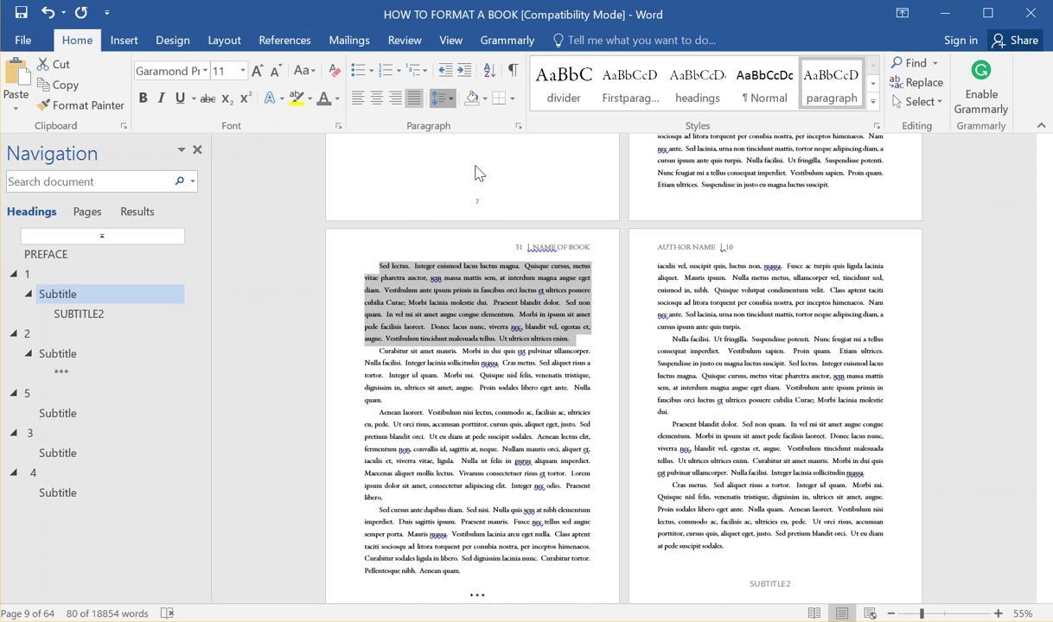
left_click(443, 98)
left_click(461, 233)
left_click(669, 349)
type("2")
left_click(591, 548)
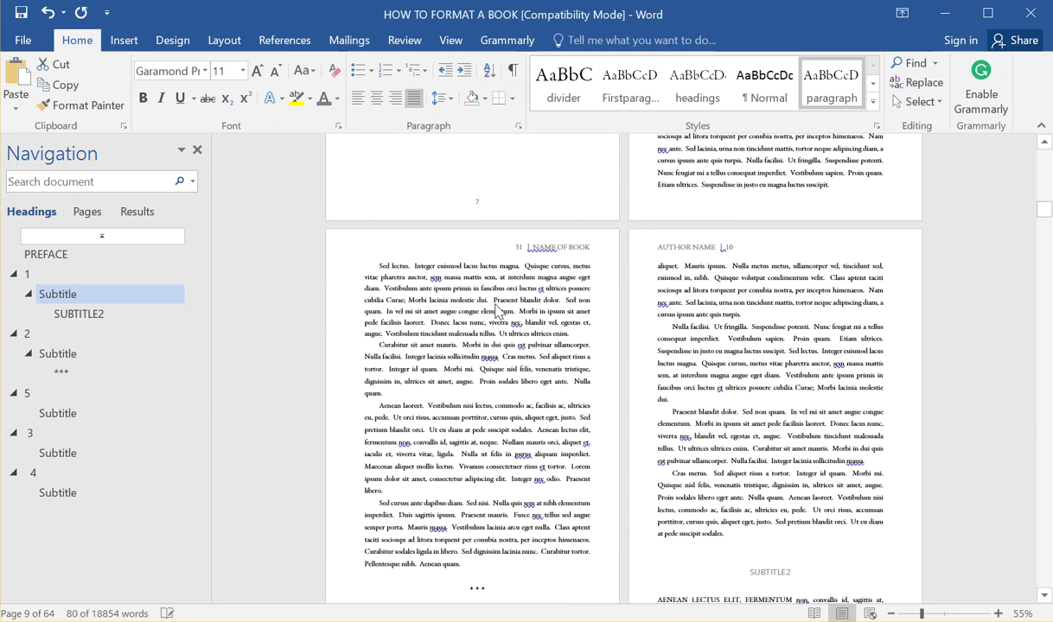
Update the "paragraph" style to match the respaced first body paragraph on page 9.
triple_click(498, 312)
right_click(464, 276)
key("Escape")
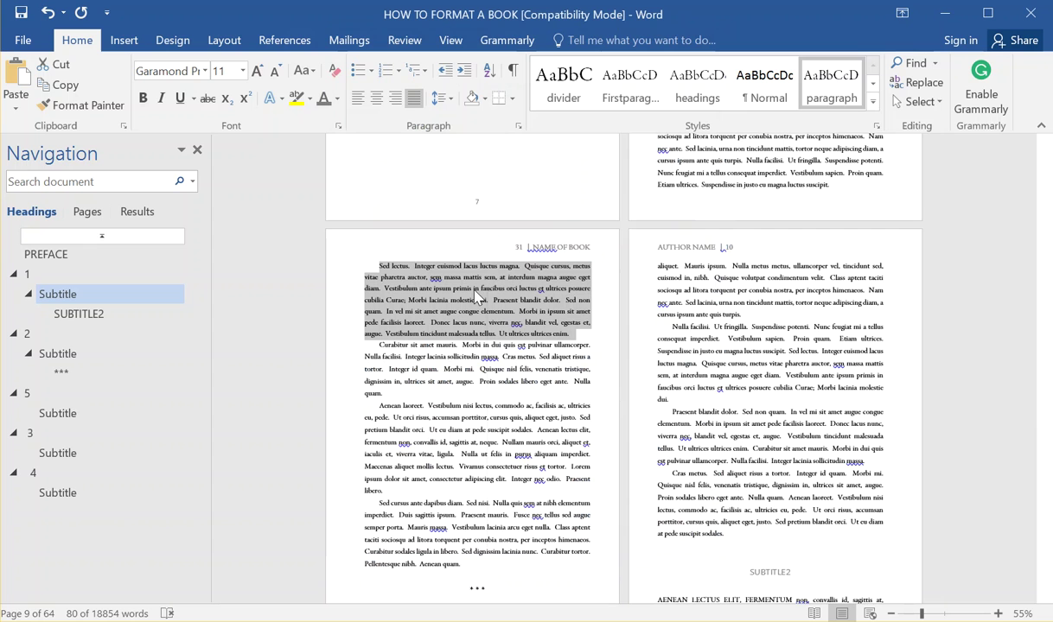
right_click(831, 86)
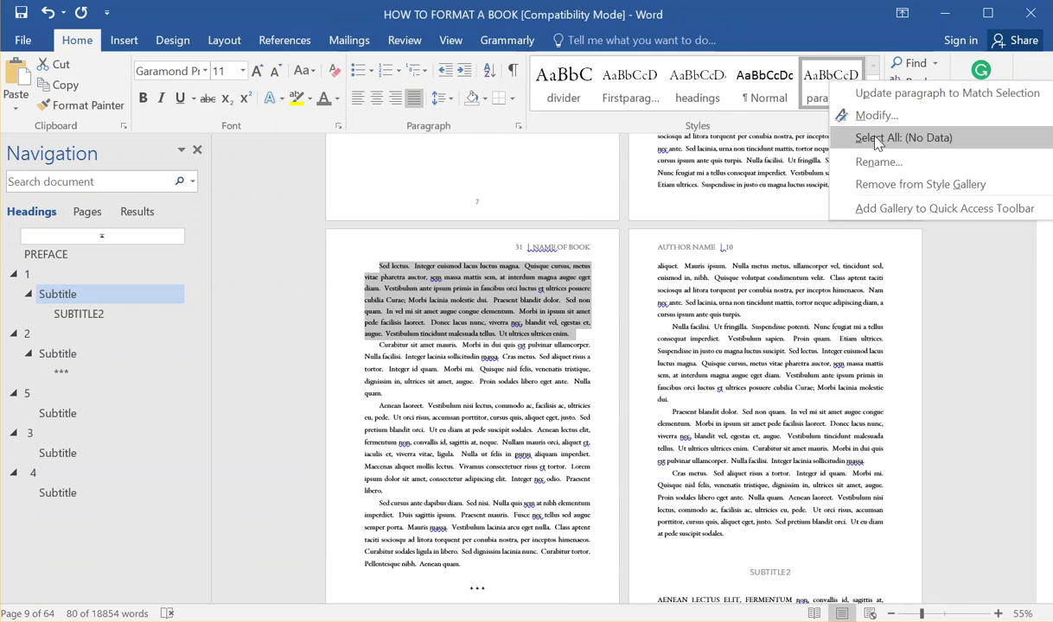
left_click(891, 93)
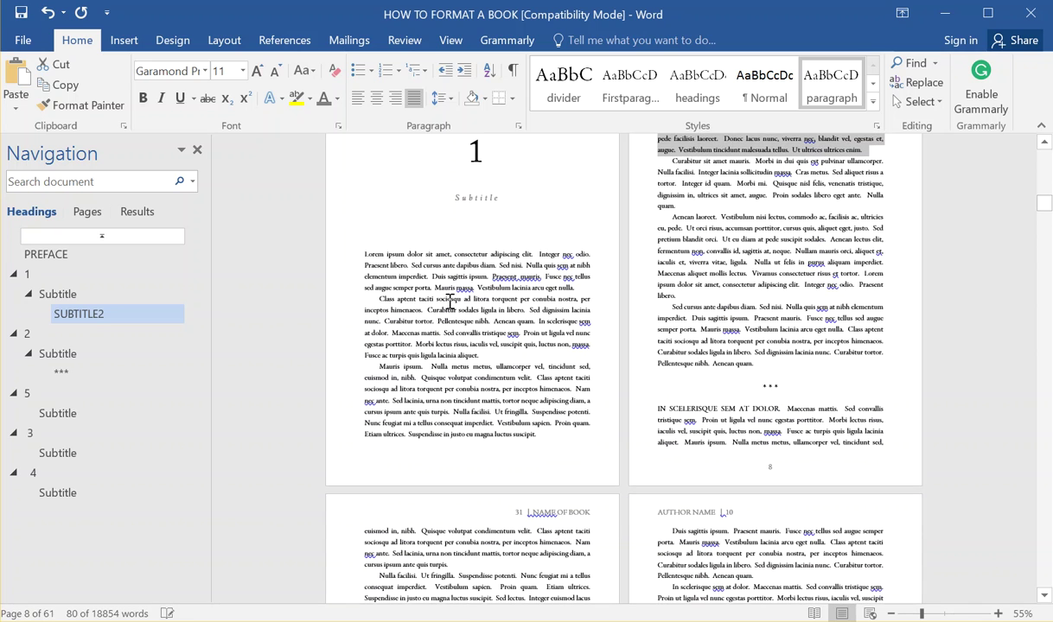
Check the line spacing settings of chapter 1's opening paragraph and of the indented paragraph below it.
left_click(429, 321)
left_click(381, 254)
left_click_drag(555, 288, 348, 258)
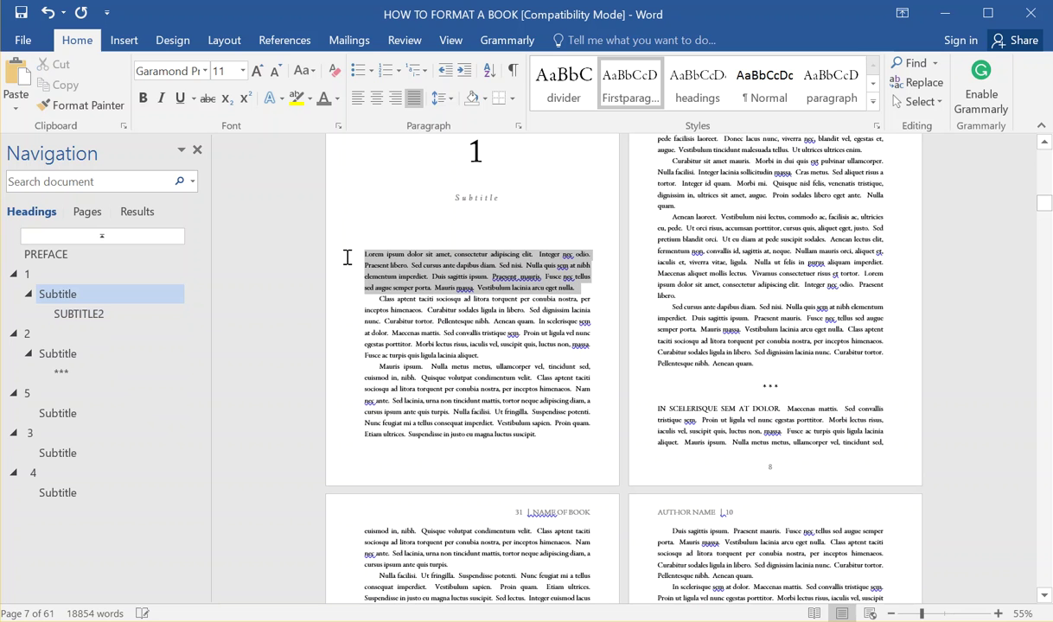
left_click(439, 98)
left_click(508, 237)
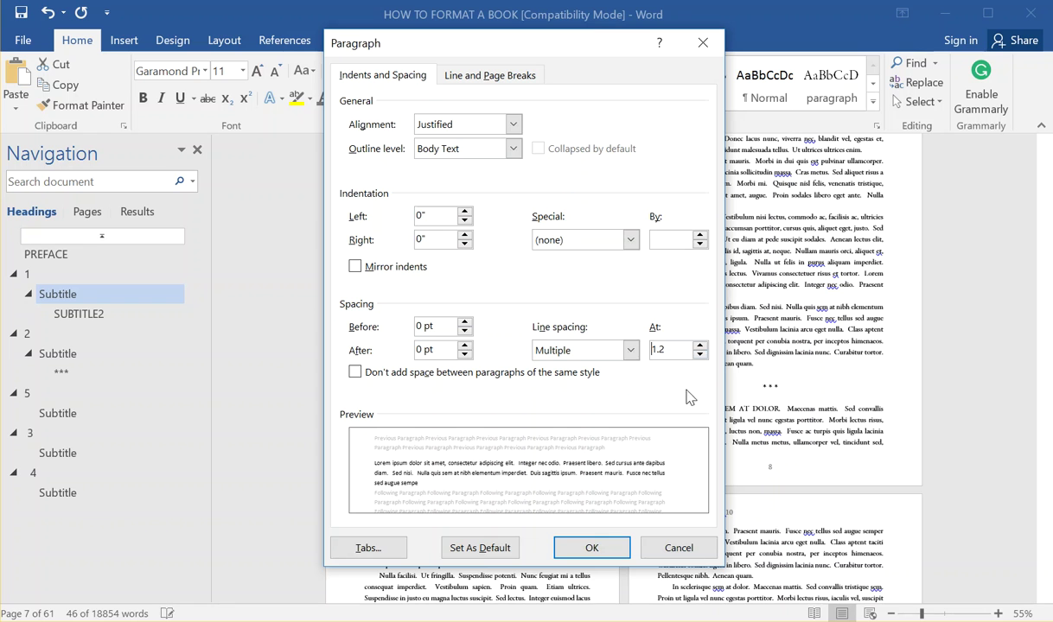
left_click(609, 549)
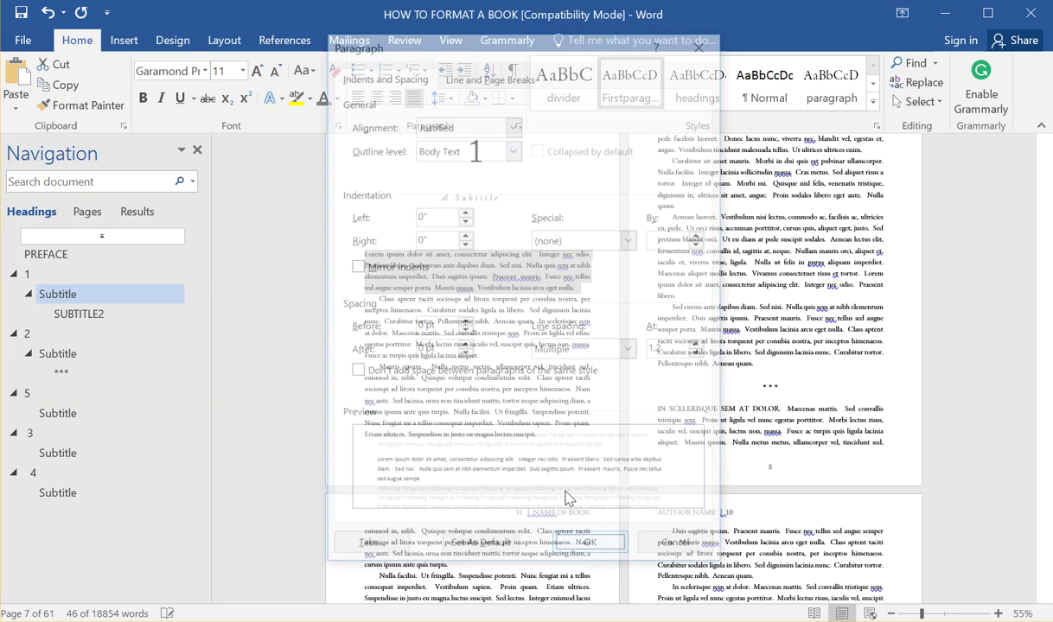
left_click(465, 344)
left_click(446, 100)
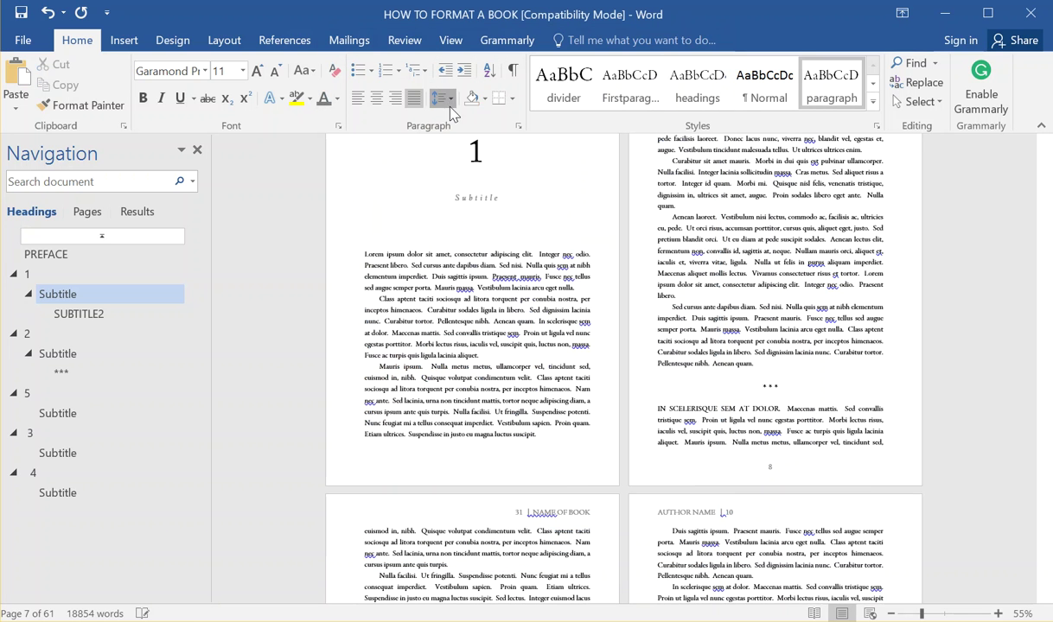
left_click(531, 246)
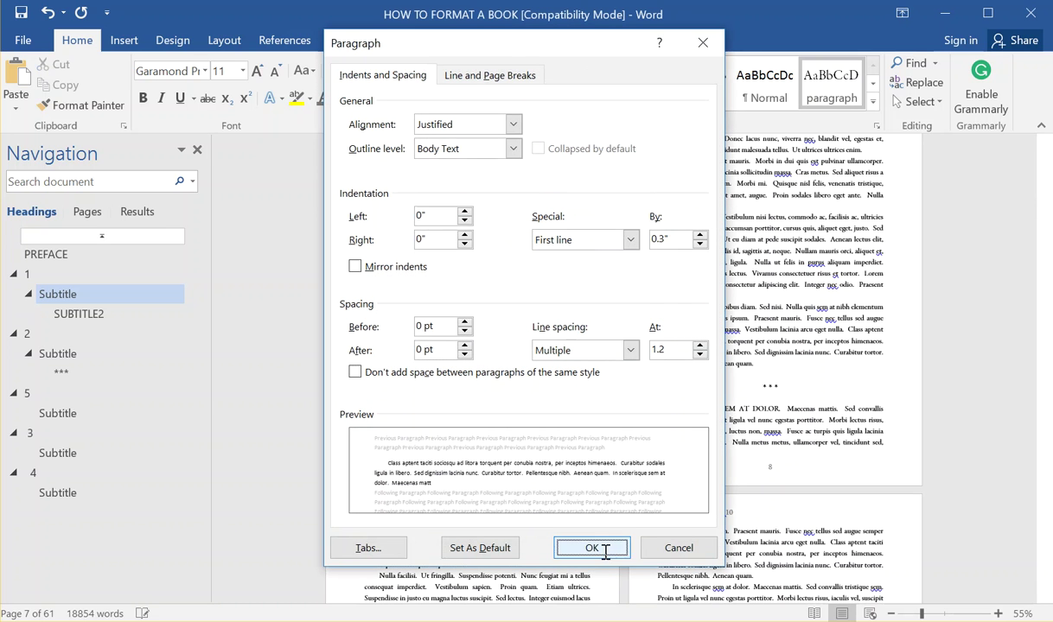
left_click(607, 550)
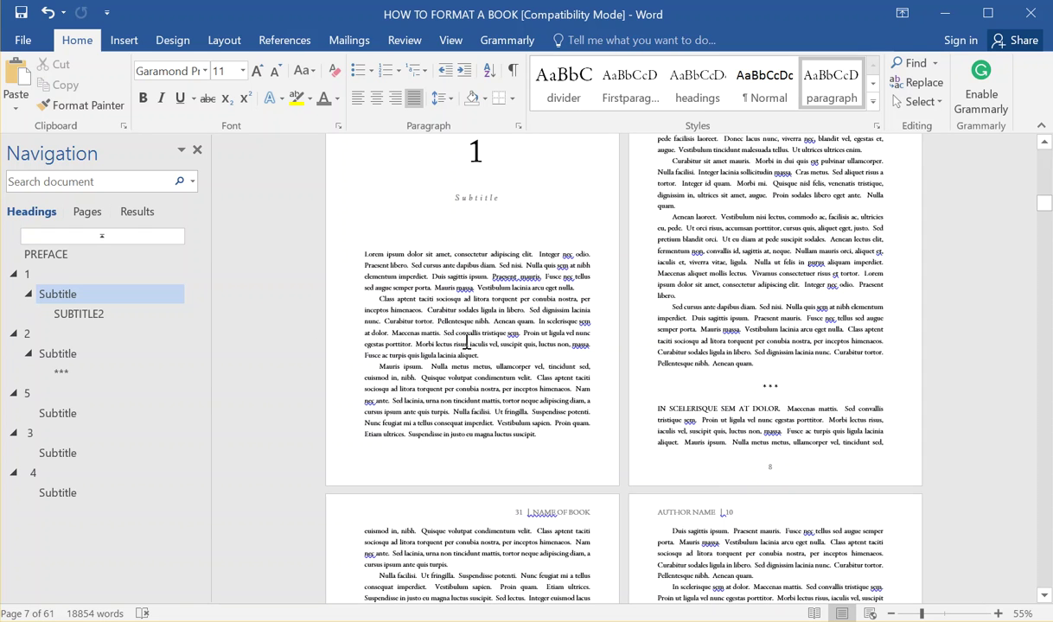
Go back to the preface pages and copy the separator and page number from the Section 1 even page header.
scroll(605, 260, "up", 3)
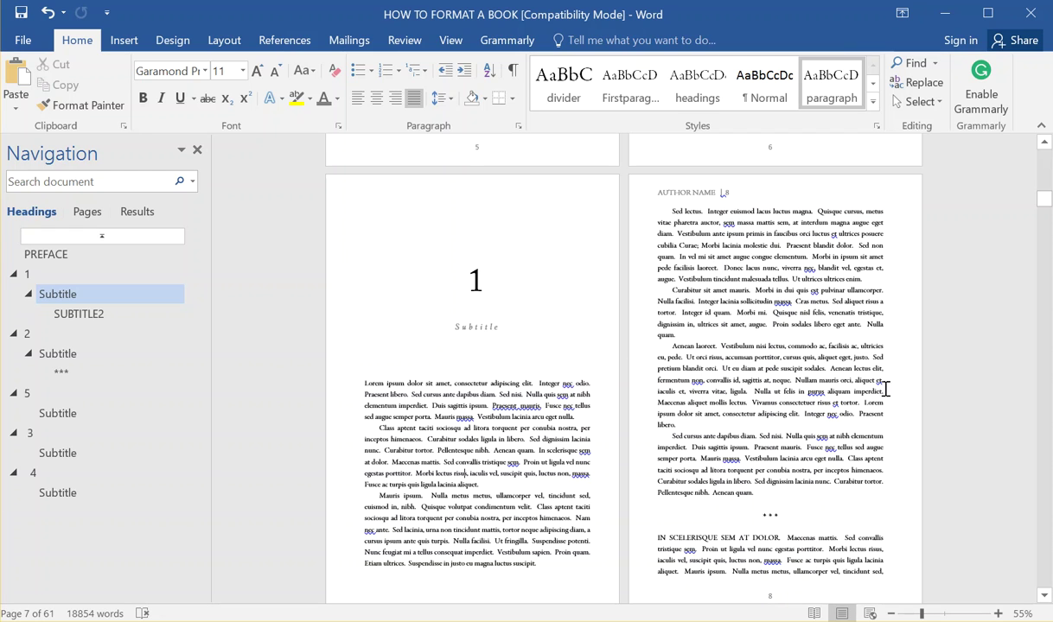
scroll(967, 230, "up", 4)
left_click_drag(1041, 197, 1042, 157)
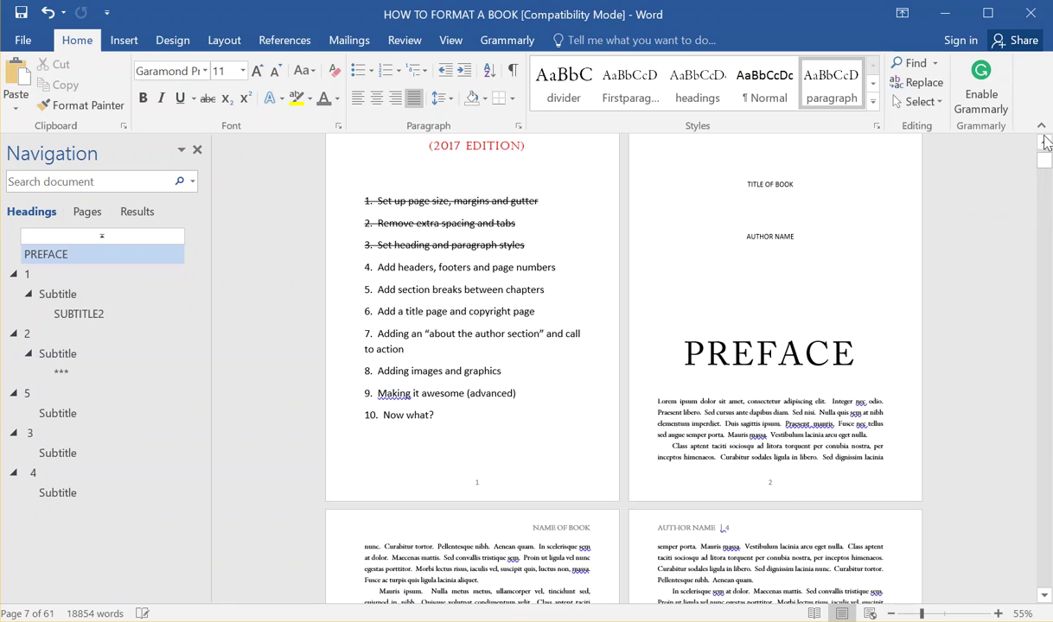
scroll(569, 320, "down", 5)
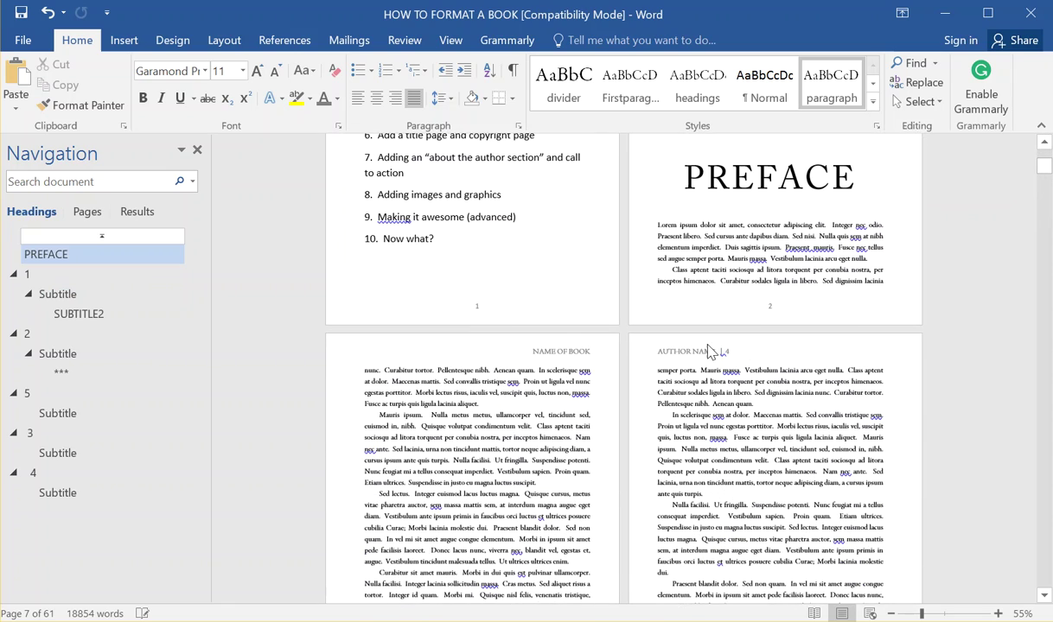
scroll(745, 357, "down", 7)
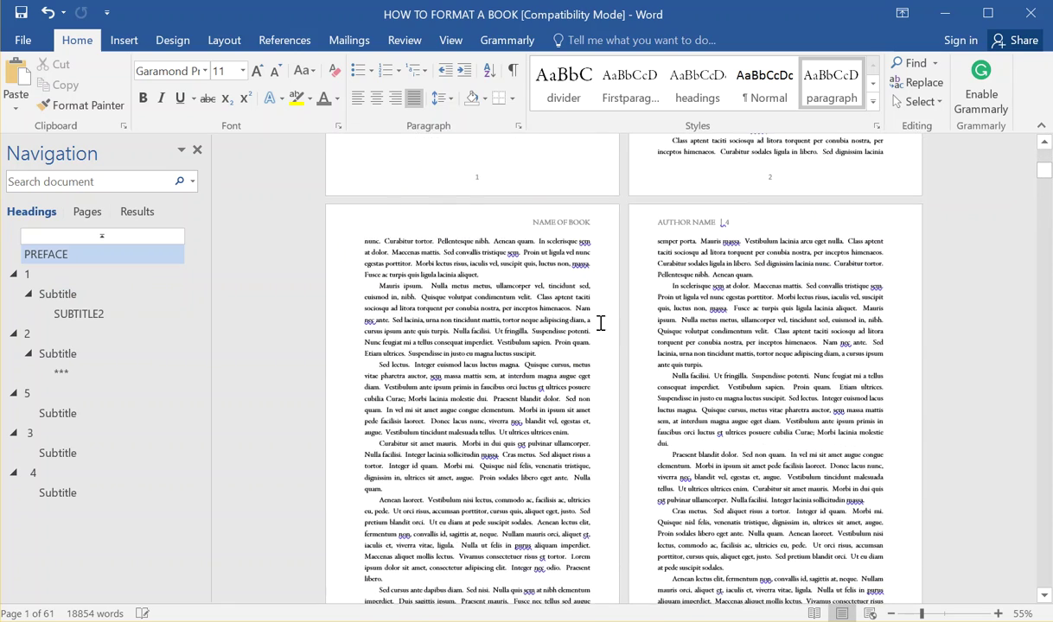
scroll(696, 380, "down", 1)
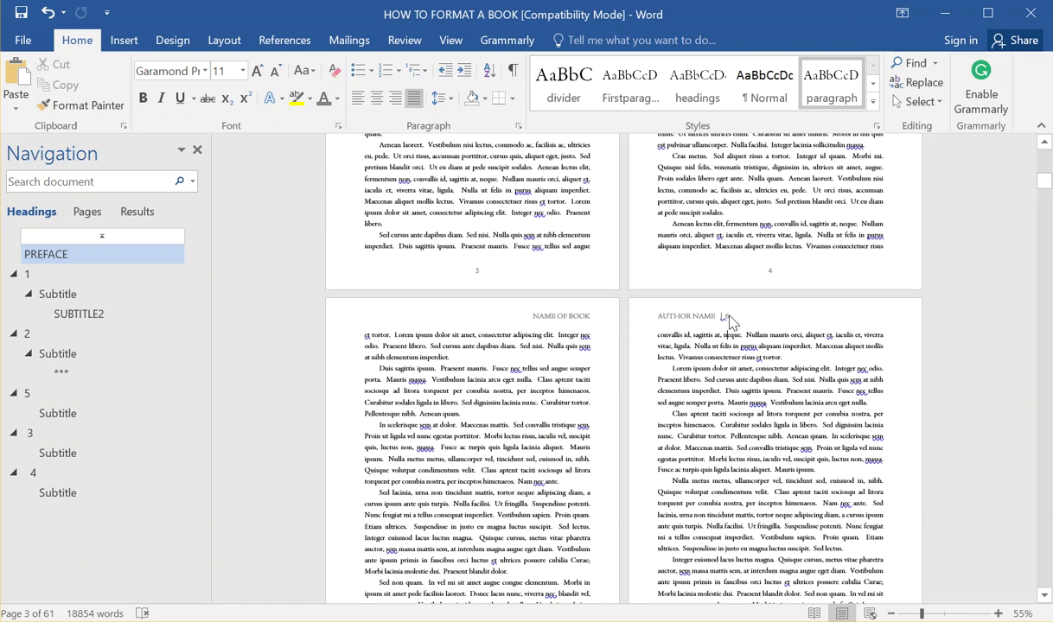
double_click(731, 317)
left_click(723, 316)
double_click(721, 317)
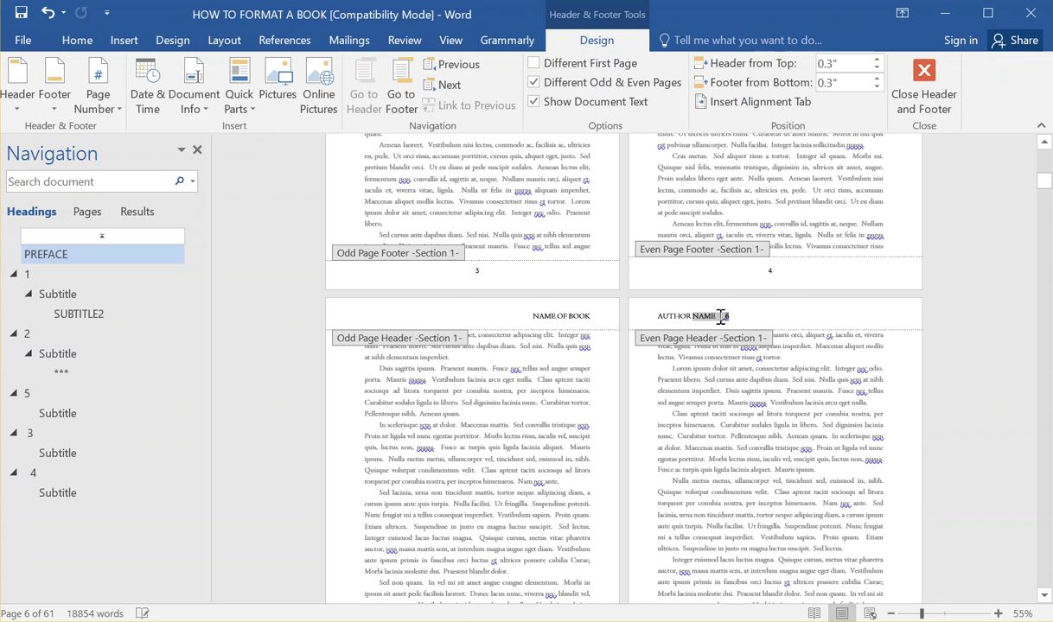
left_click(723, 317)
Insert the copied page number and separator before the book name in the Section 1 odd page header, so it reads "5 | NAME OF BOOK".
left_click(510, 327)
type("5")
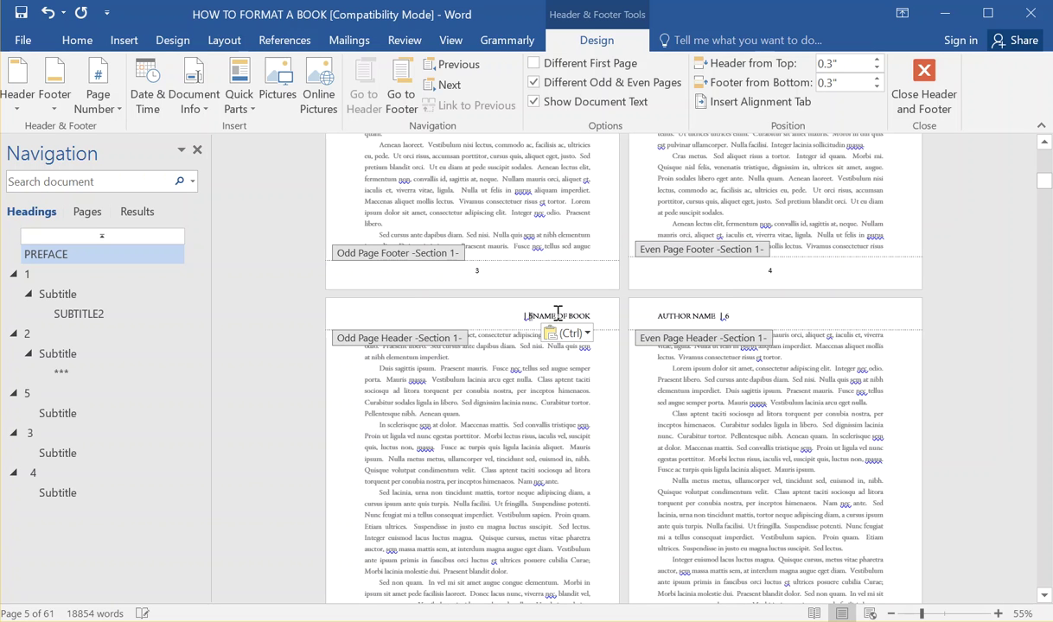
key("BackSpace")
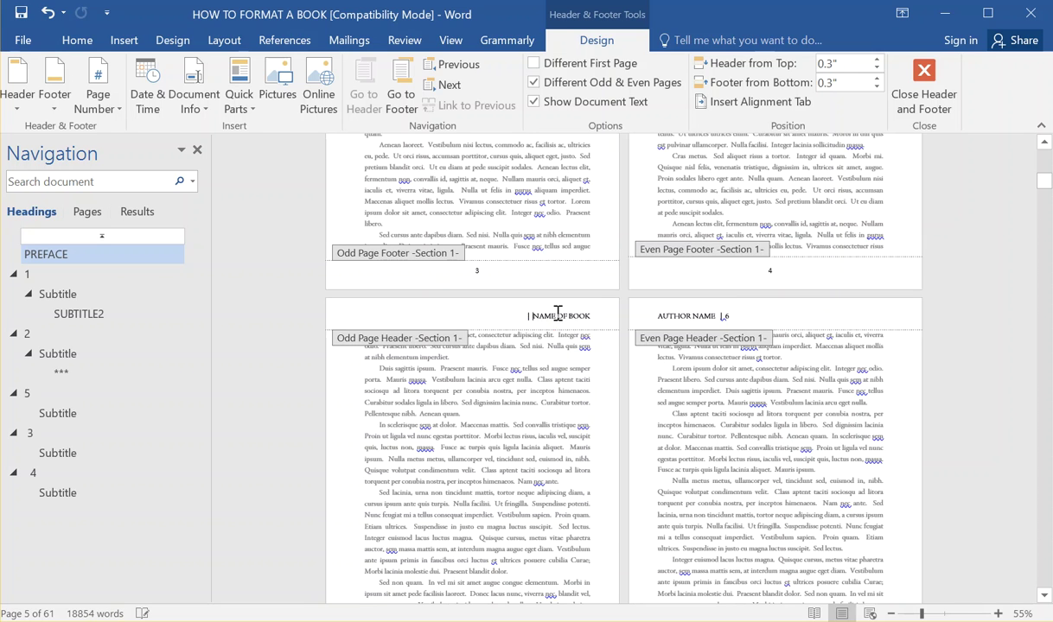
key("ctrl+z")
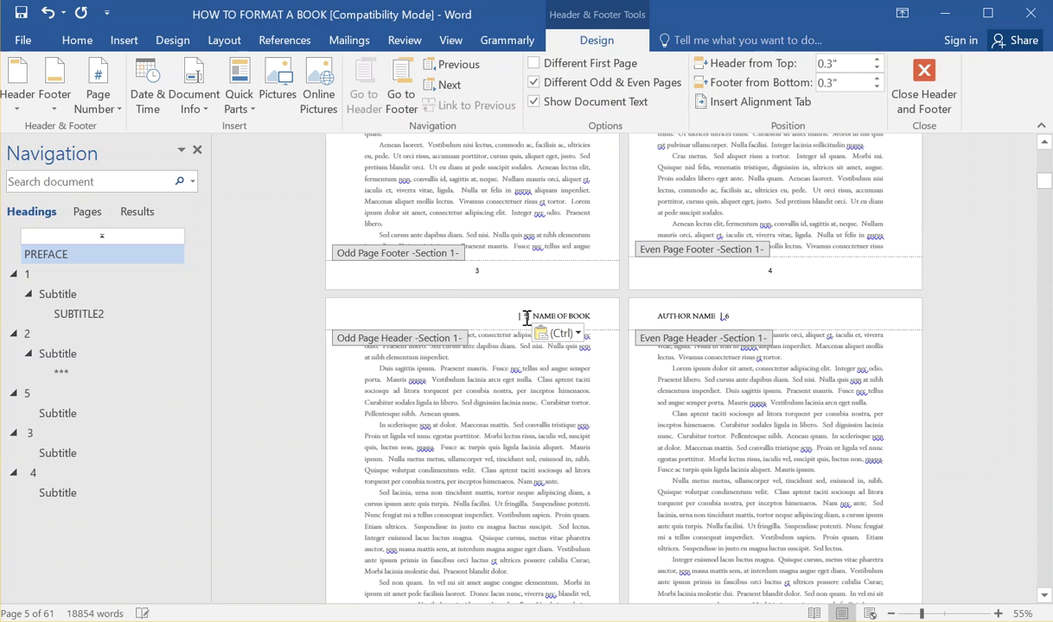
key("Right")
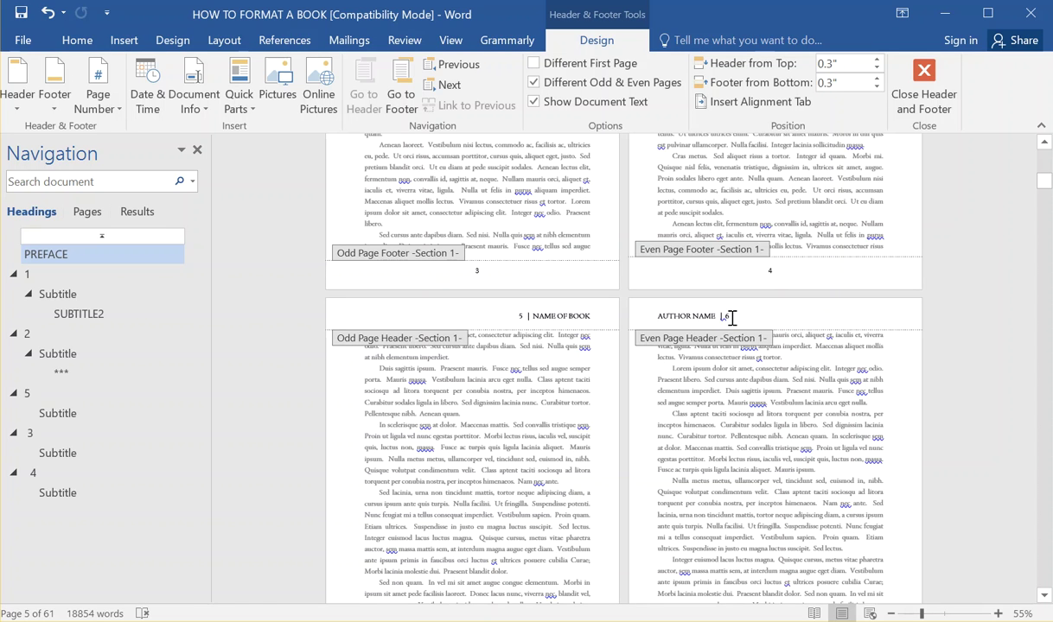
type("6")
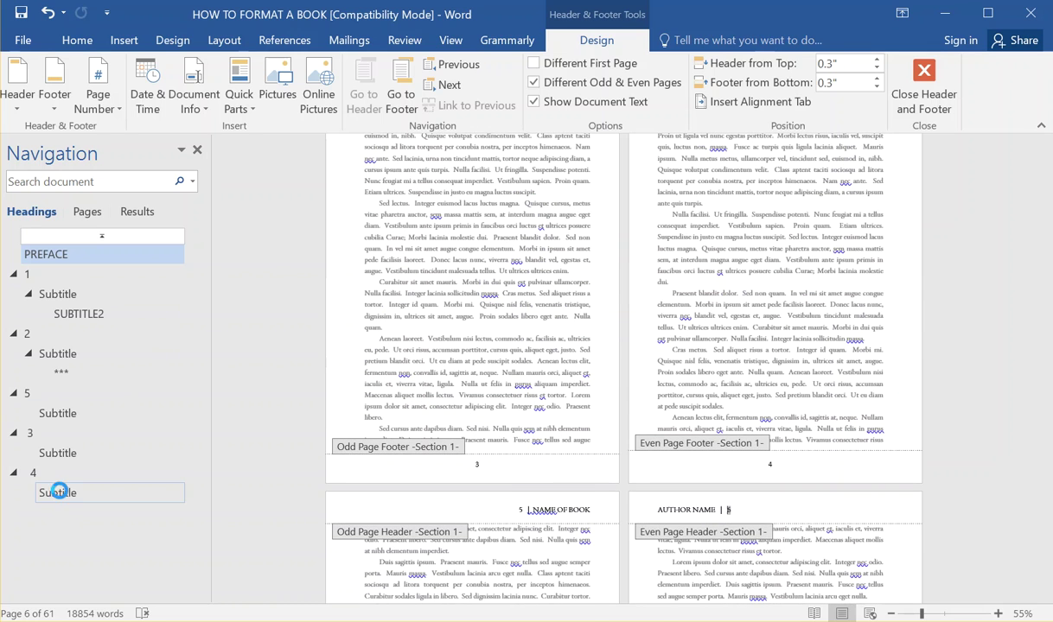
Go to chapter 4 and examine the page number in the odd page header on its opening page.
left_click(52, 492)
double_click(587, 399)
scroll(597, 388, "up", 5)
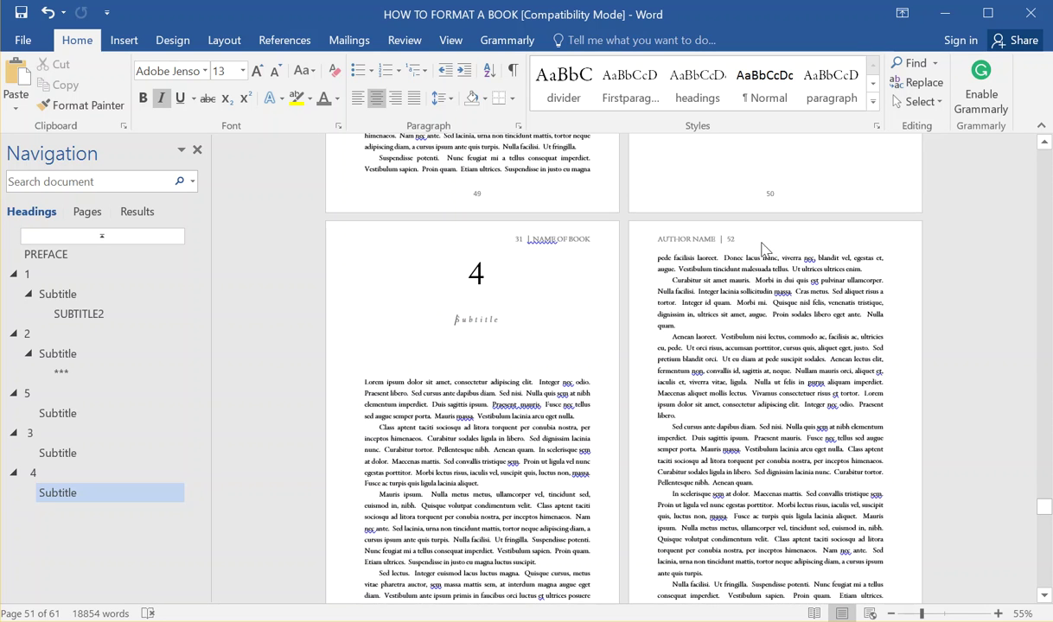
double_click(522, 239)
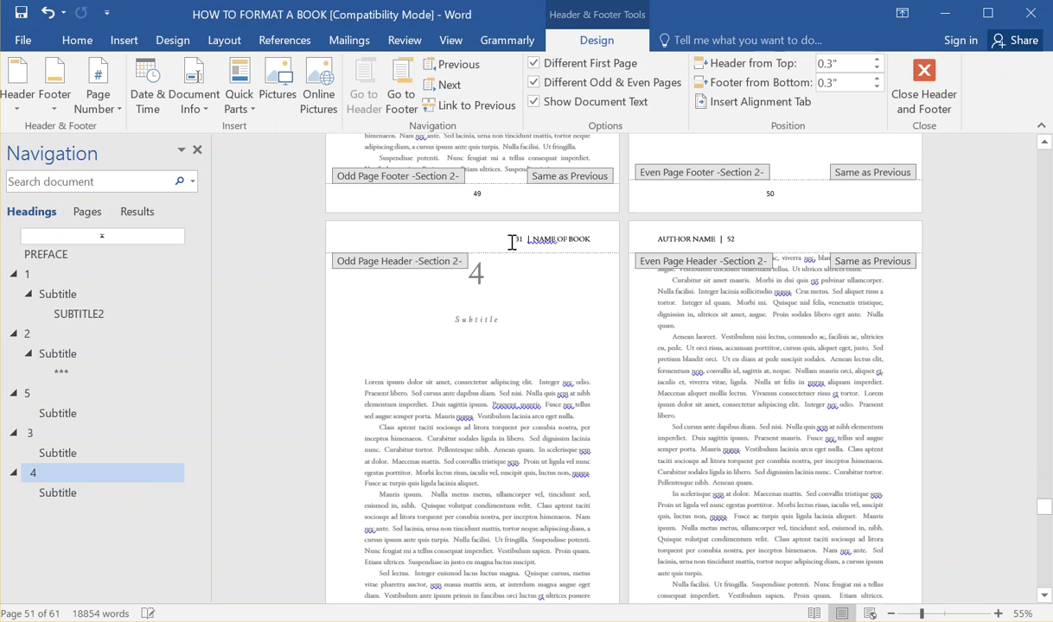
Go to the odd page just before chapter 2 and delete the fixed number 31 from the Section 2 odd page header.
left_click(57, 354)
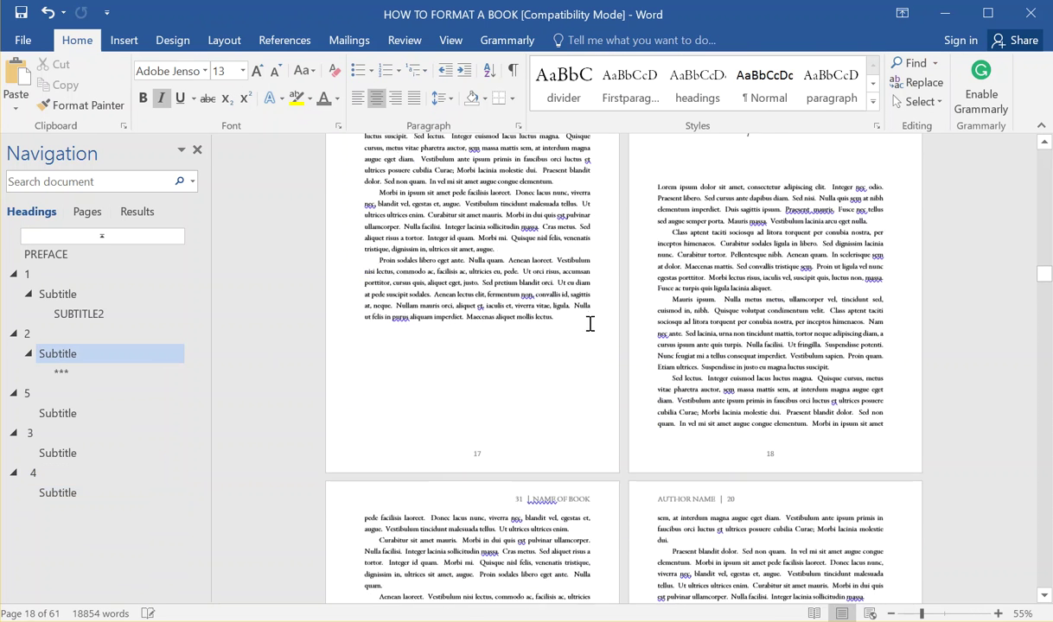
scroll(605, 329, "up", 5)
scroll(619, 335, "up", 2)
scroll(619, 335, "down", 5)
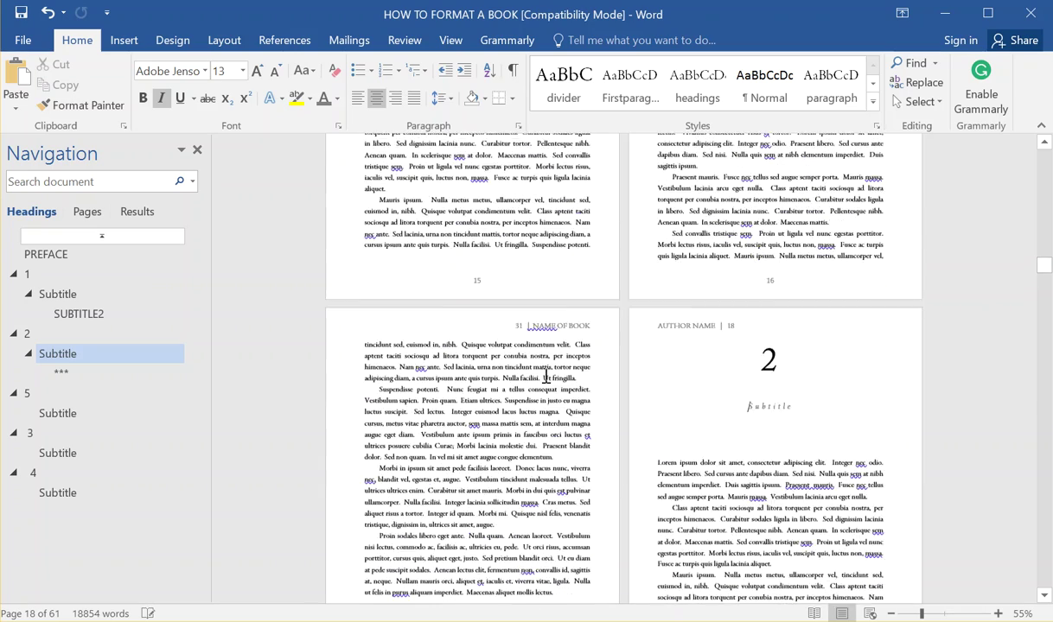
scroll(546, 364, "up", 2)
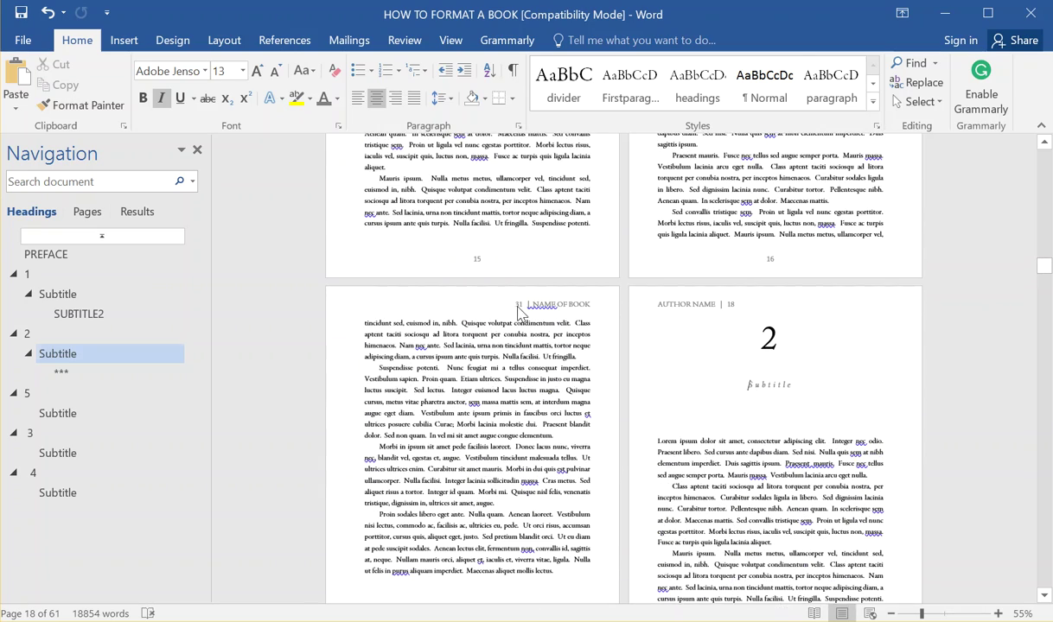
double_click(520, 306)
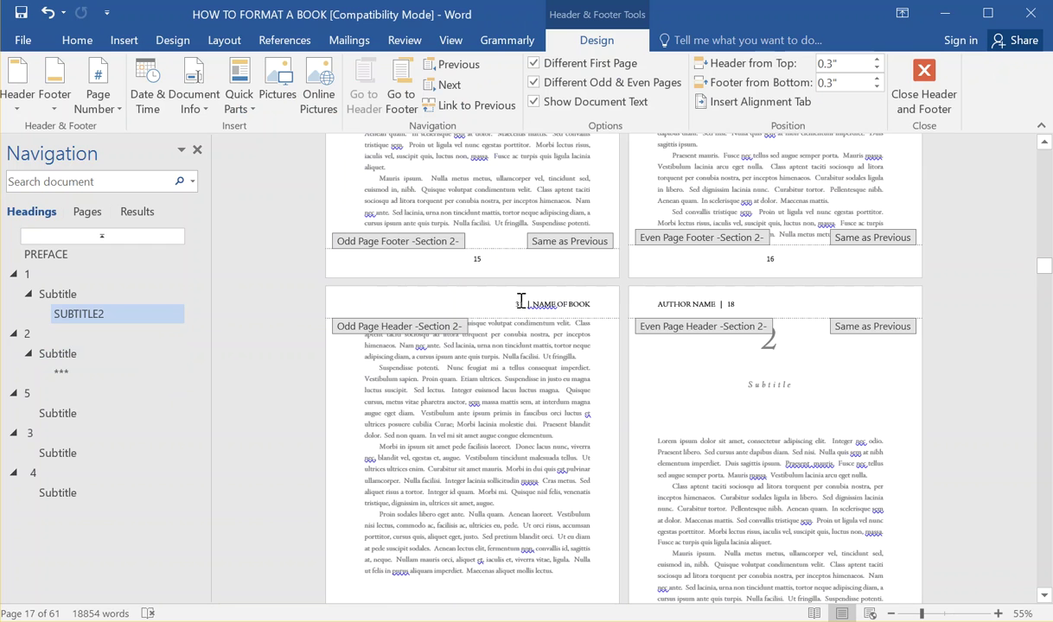
double_click(516, 303)
right_click(519, 305)
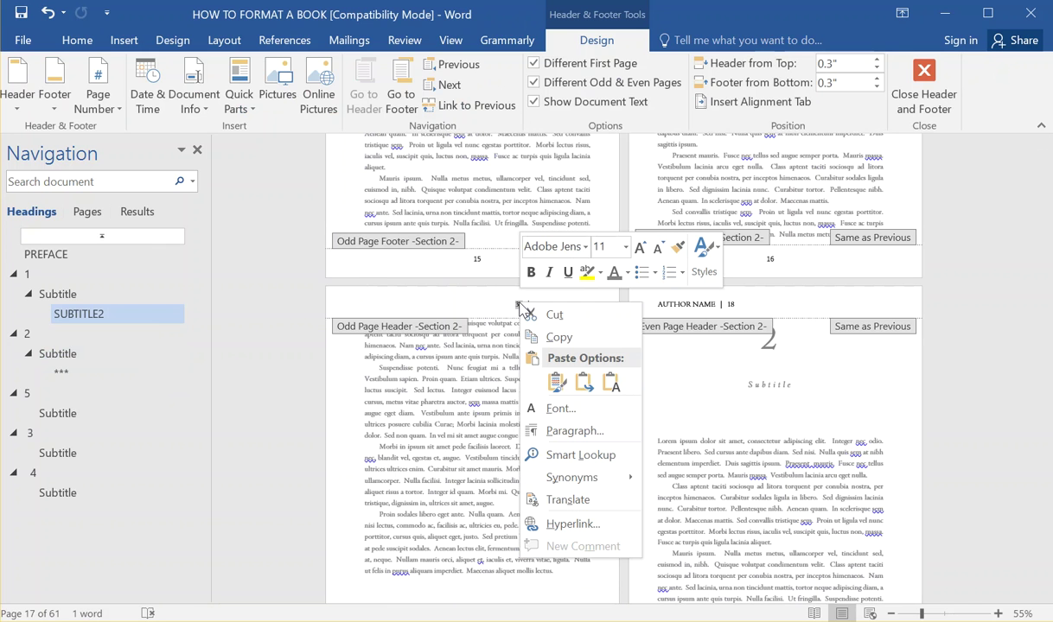
left_click(540, 314)
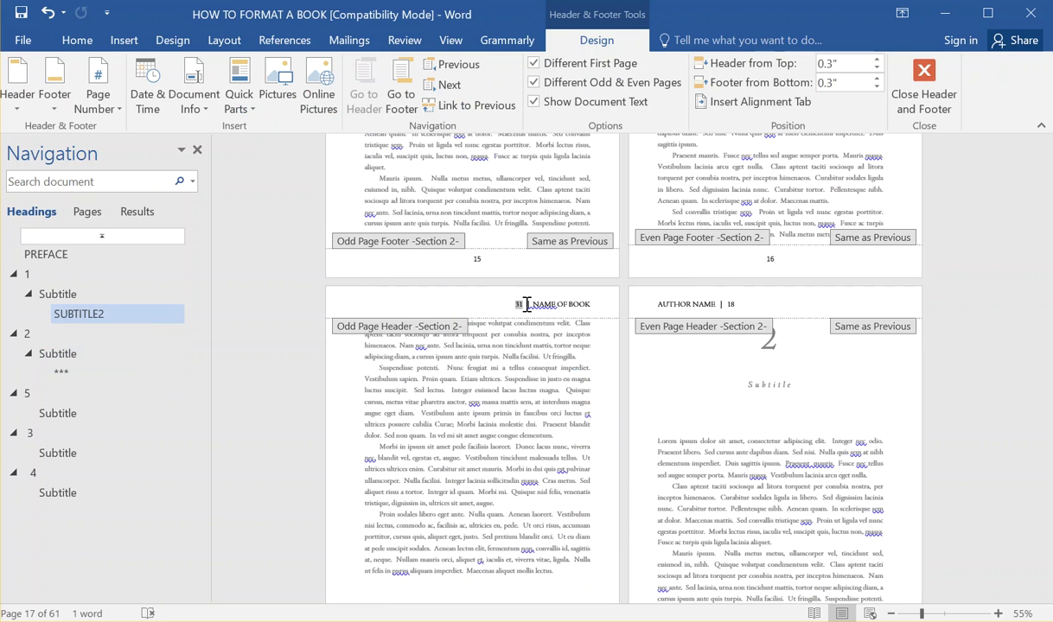
key("Delete")
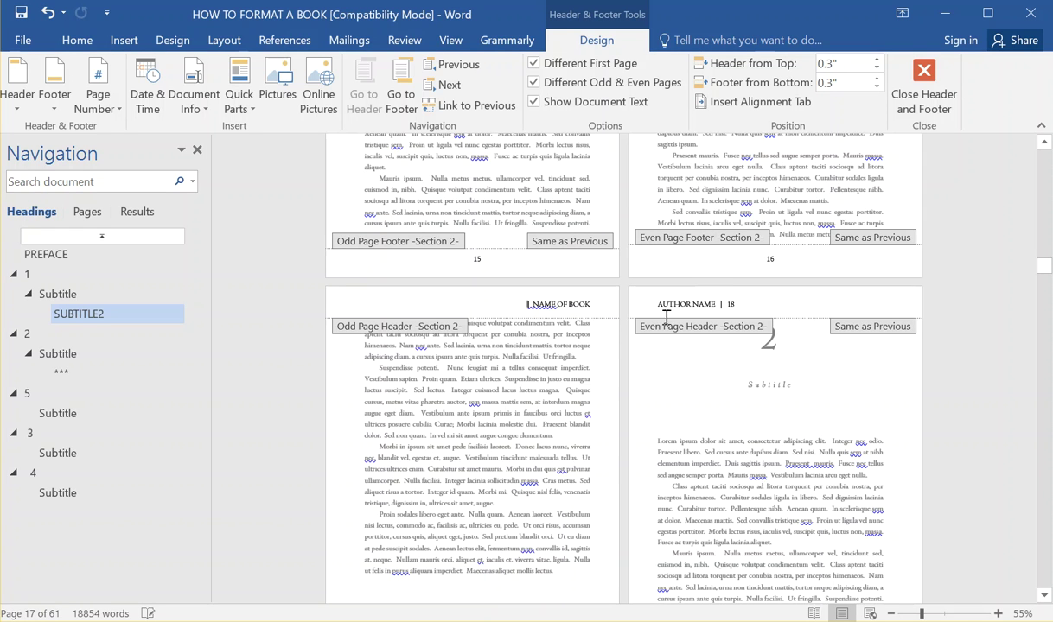
Copy the page number from the Section 2 even page header and insert it before the separator in the odd page header.
left_click(727, 301)
left_click(501, 304)
key("ctrl+v")
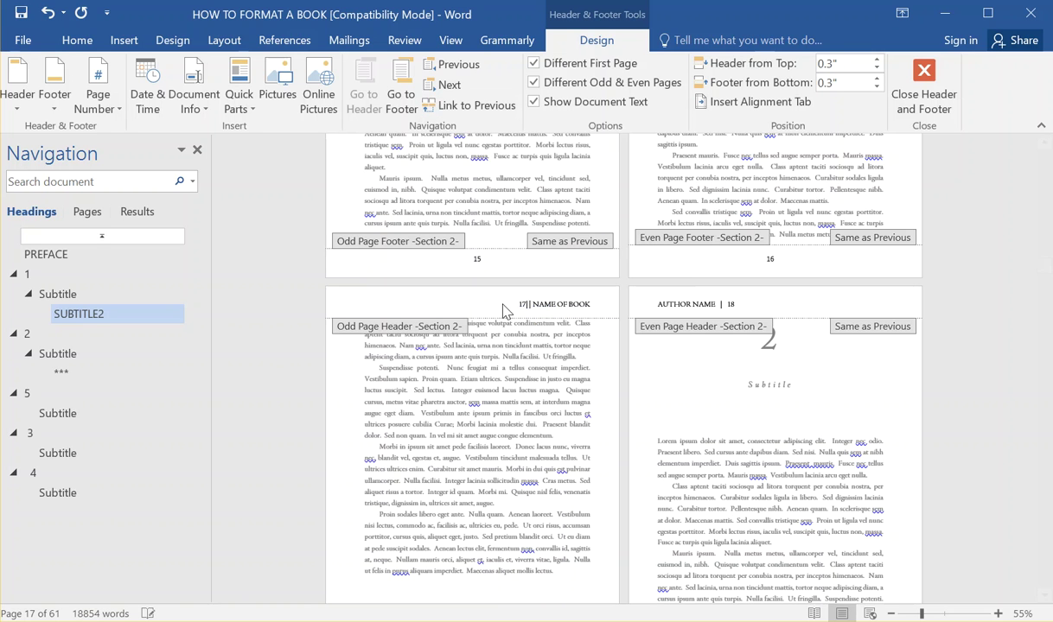
Go to chapter 4 and correct the spacing around the separator in the odd page header so it reads "53 | NAME OF BOOK".
left_click(70, 492)
double_click(336, 476)
scroll(623, 346, "down", 2)
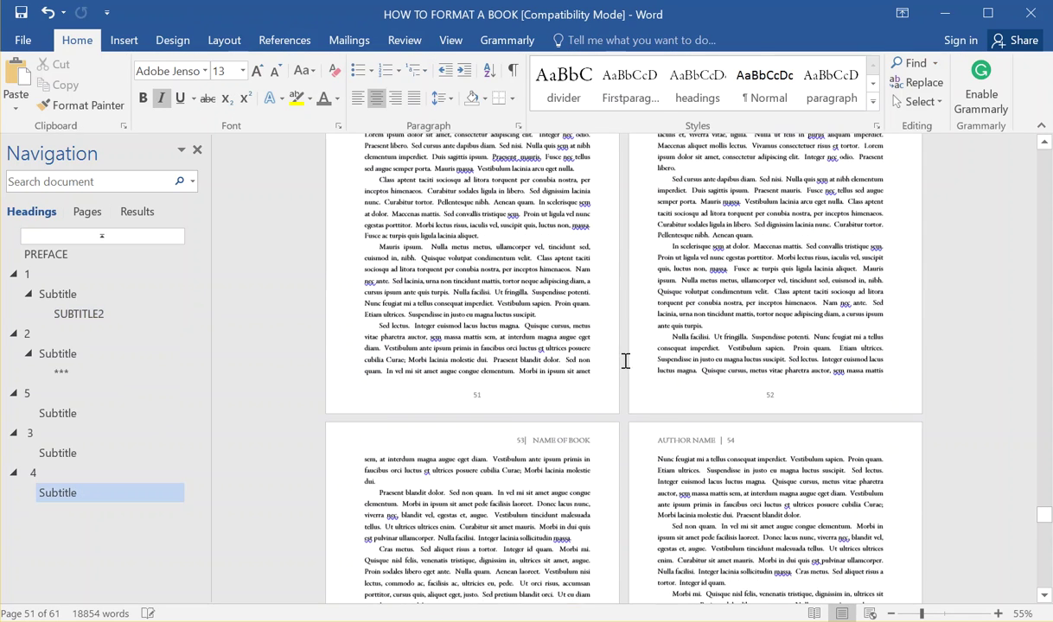
double_click(542, 431)
key("ctrl+z")
key("ctrl+z")
key("ctrl+z")
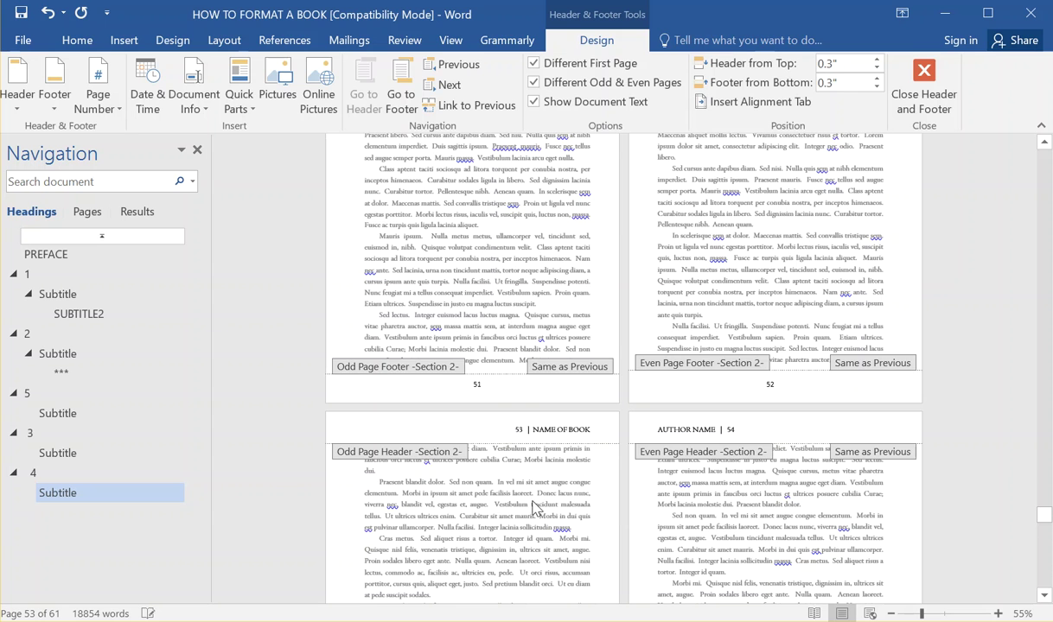
Leave the header view and reopen the page 53 odd page header to check its page number.
double_click(508, 482)
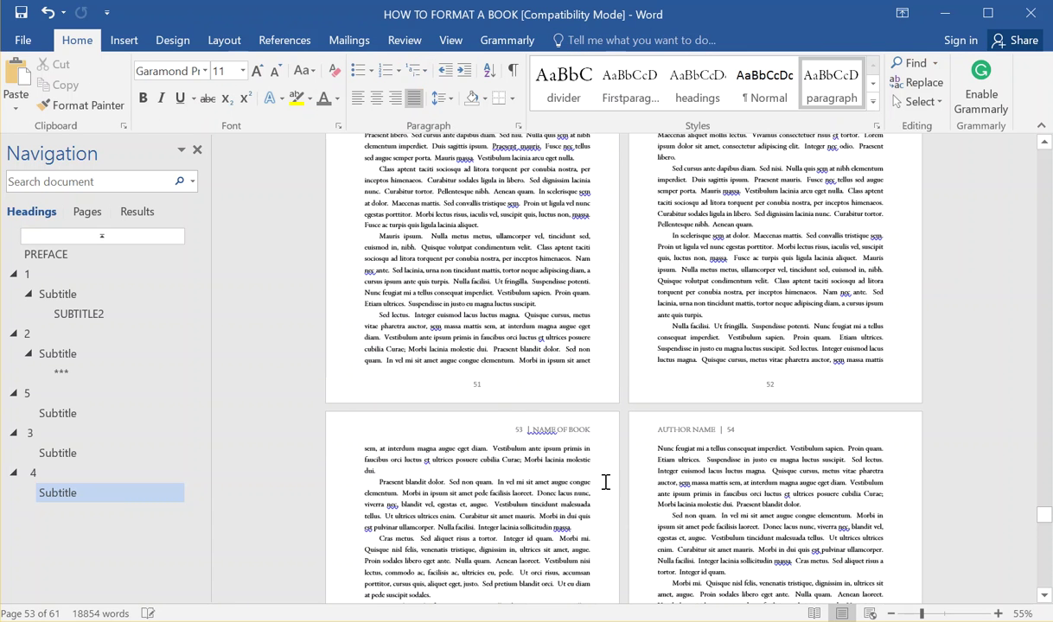
scroll(547, 441, "down", 3)
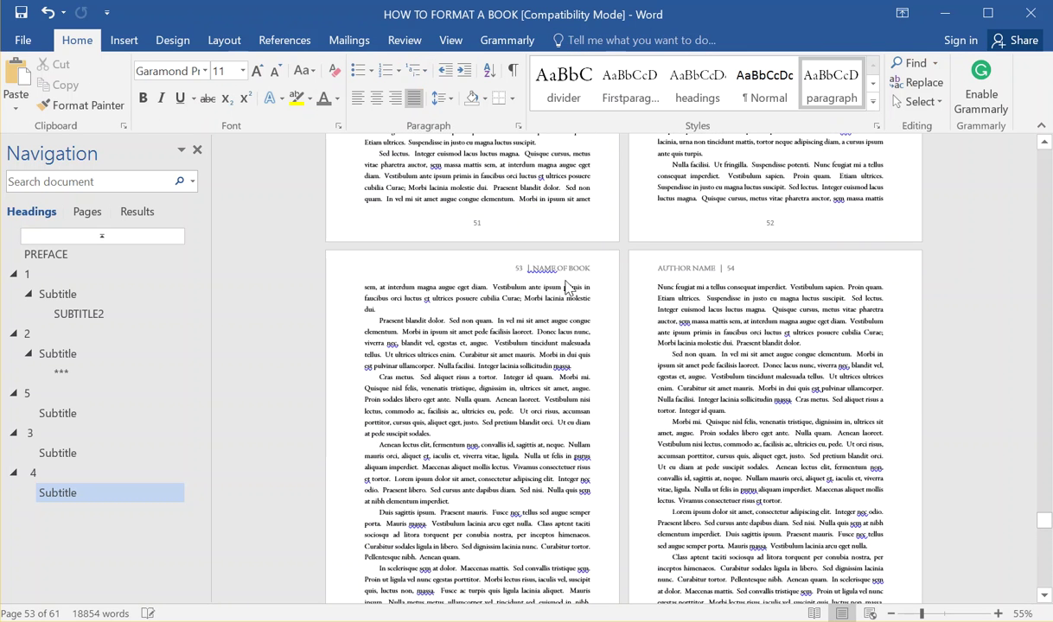
double_click(567, 271)
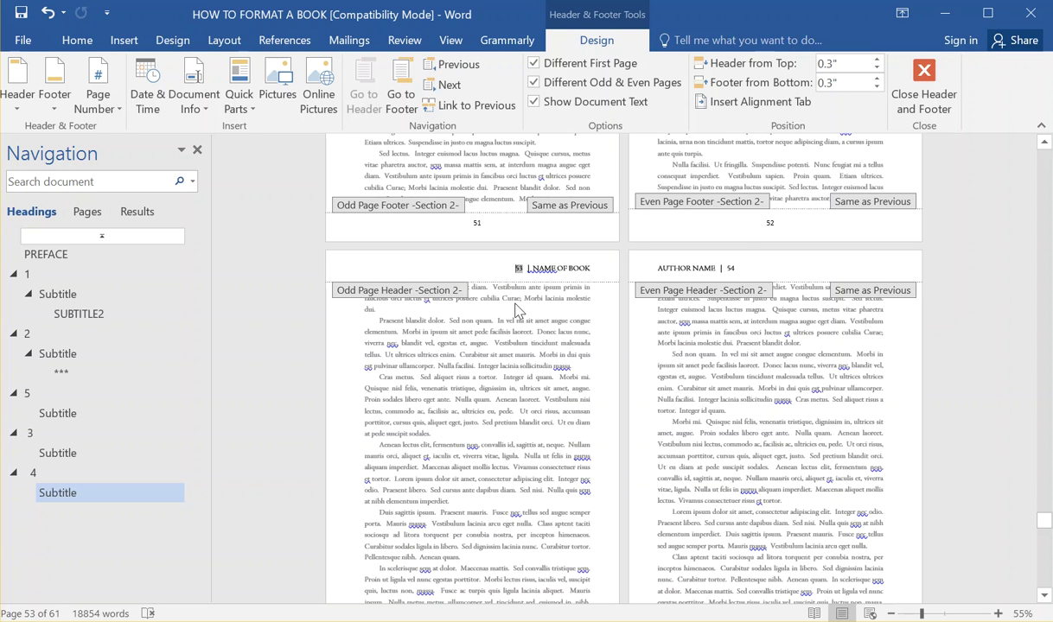
Return to the first page and strike through checklist item 4, "Add headers, footers and page numbers".
left_click_drag(1045, 518, 1043, 156)
triple_click(502, 368)
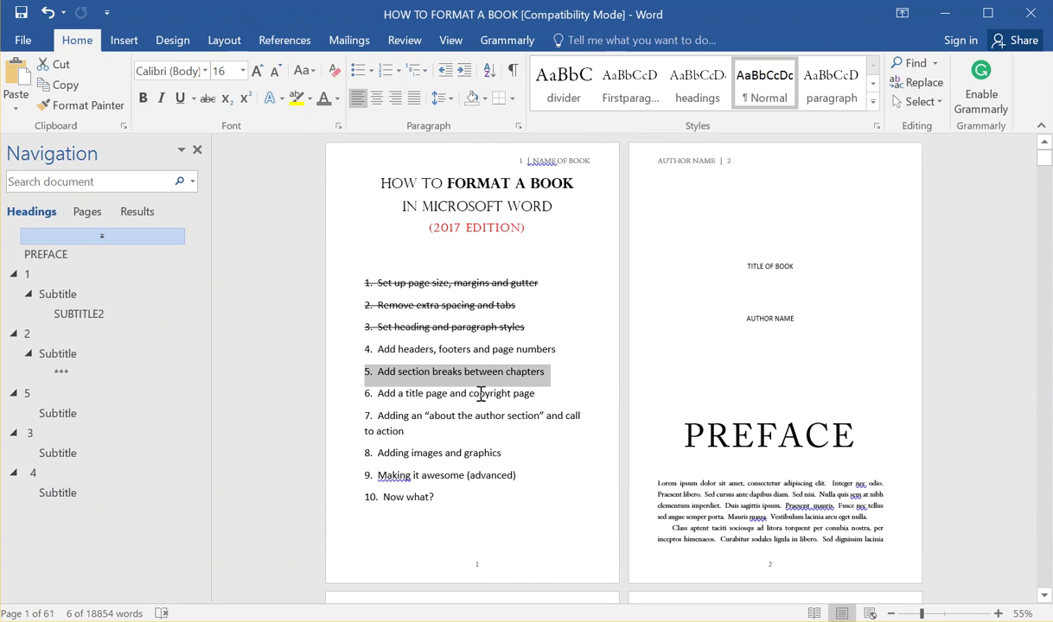
left_click(542, 384)
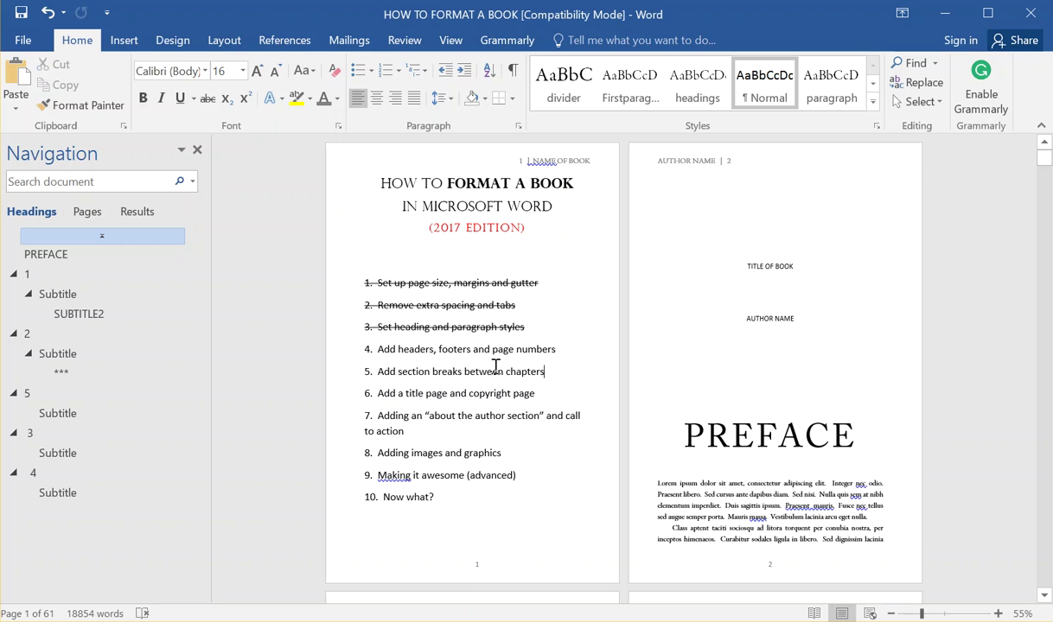
left_click_drag(570, 349, 359, 350)
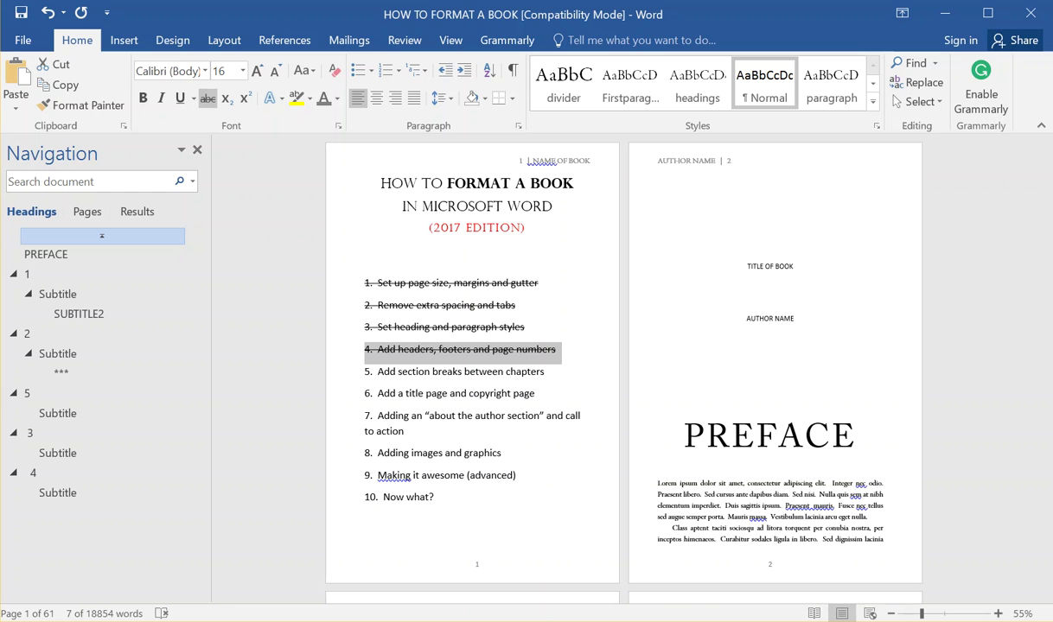
Move the document window out of full screen to uncover the desktop behind it.
left_click_drag(390, 28, 413, 40)
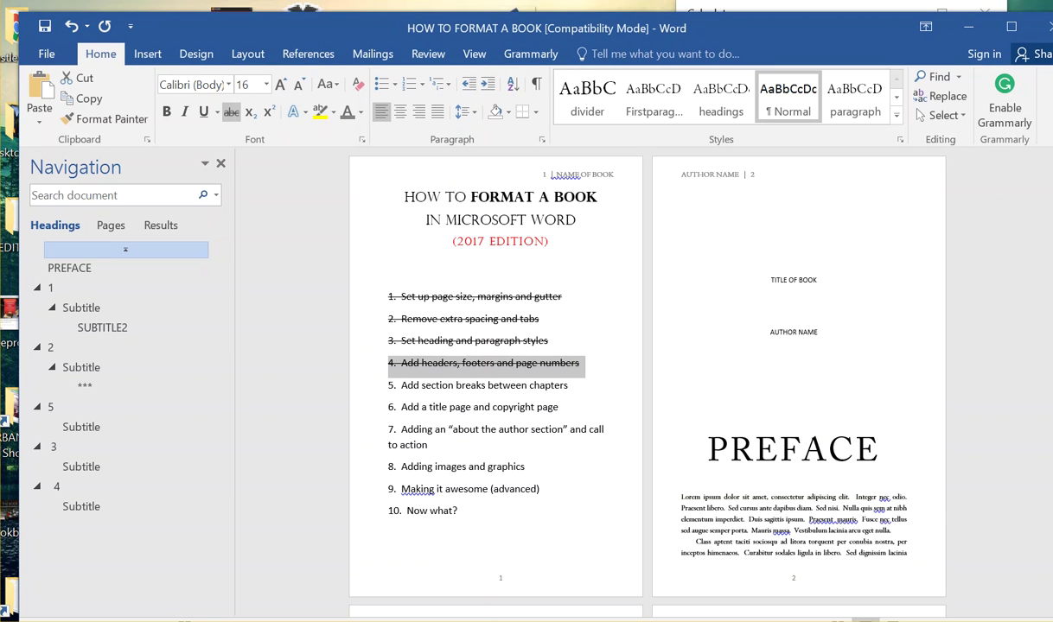